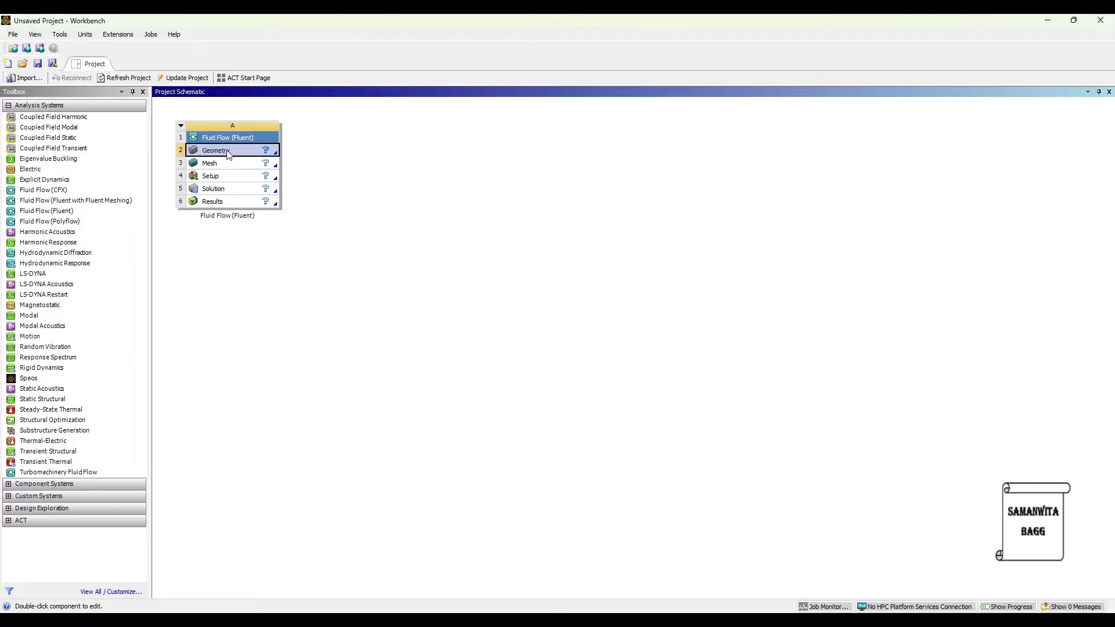
Step: Open a new DesignModeler geometry for the Fluid Flow (Fluent) system and set its length unit to millimetres
right_click(228, 154)
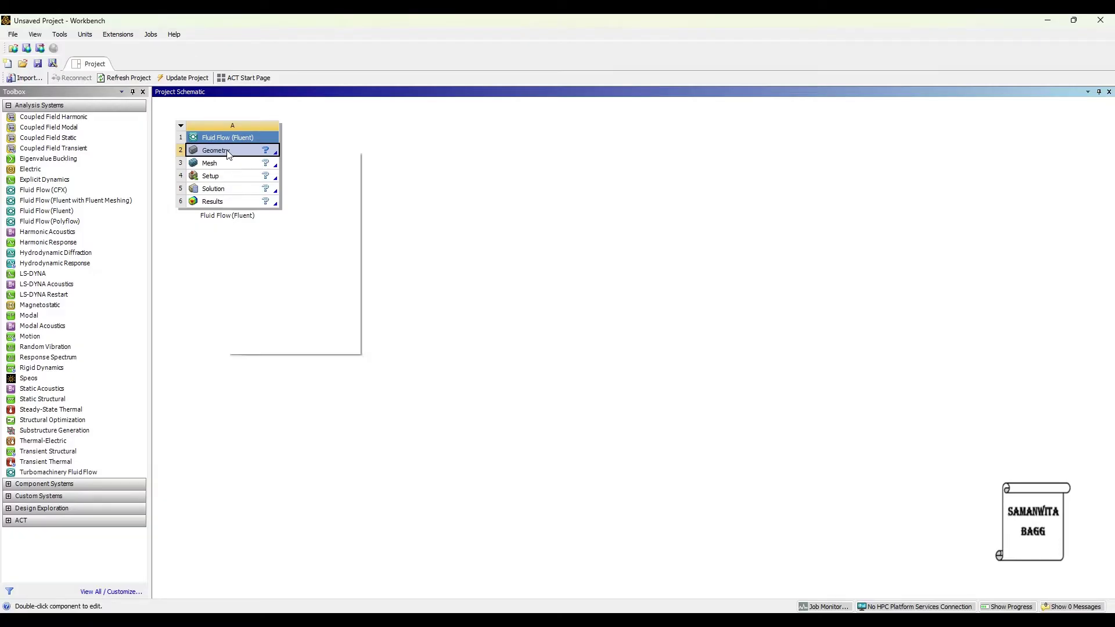
click(308, 184)
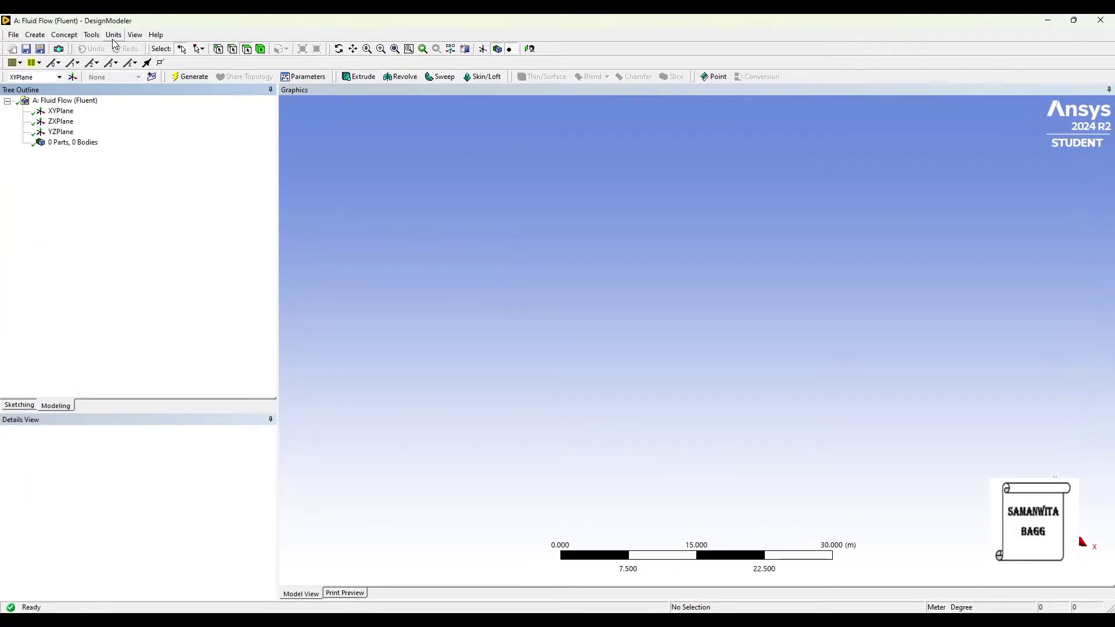
click(113, 34)
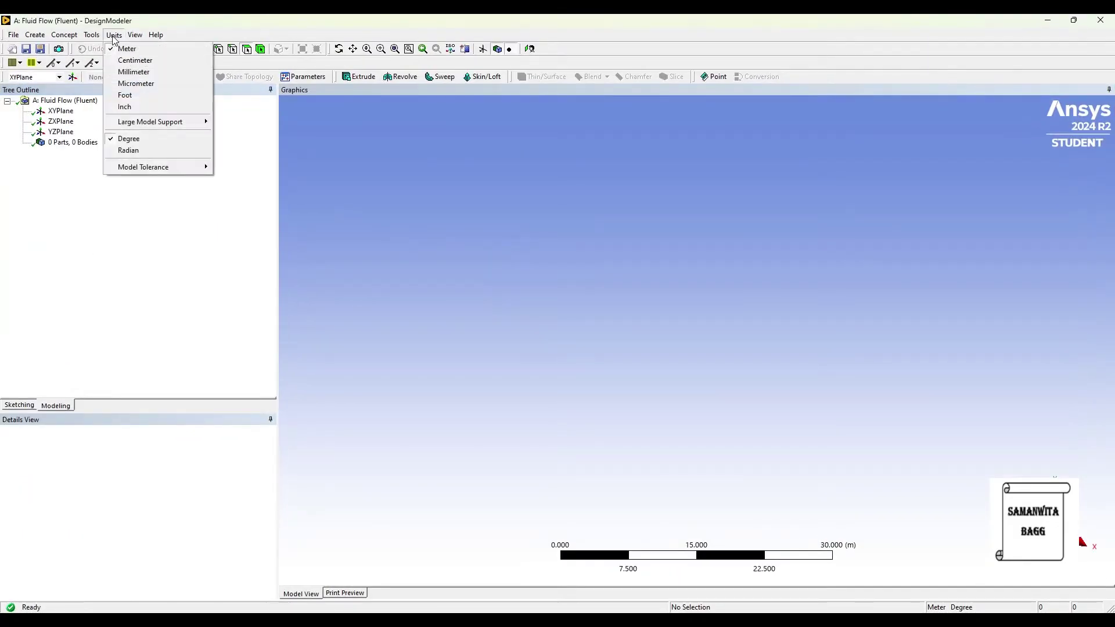
click(131, 72)
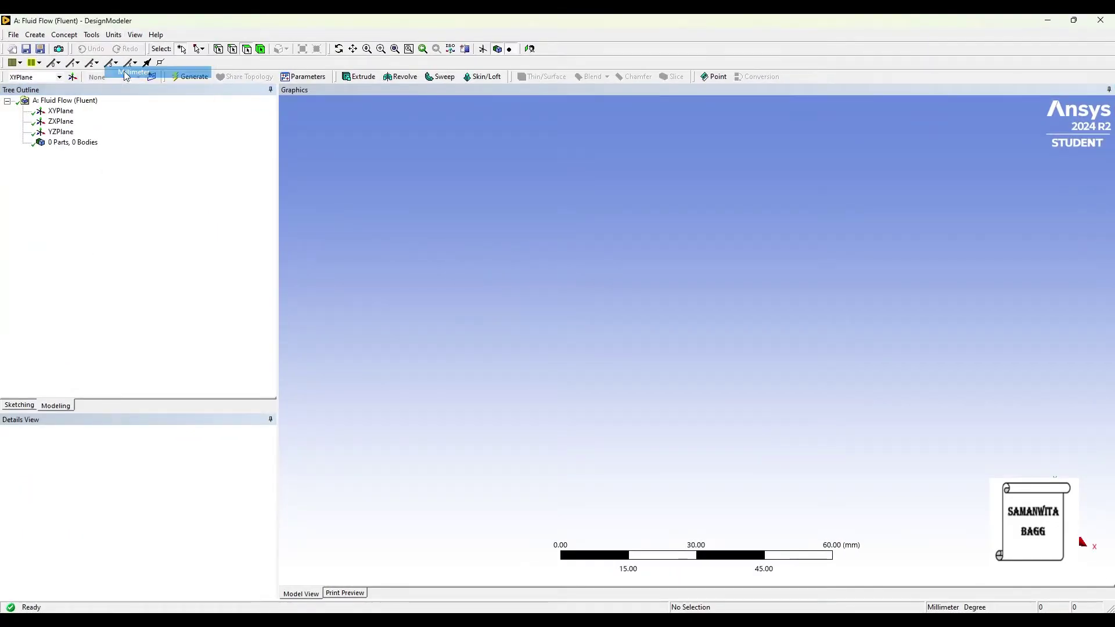
Step: Sketch two concentric circles on the XYPlane centred at the origin, about 56 mm and 45 mm in diameter
click(61, 112)
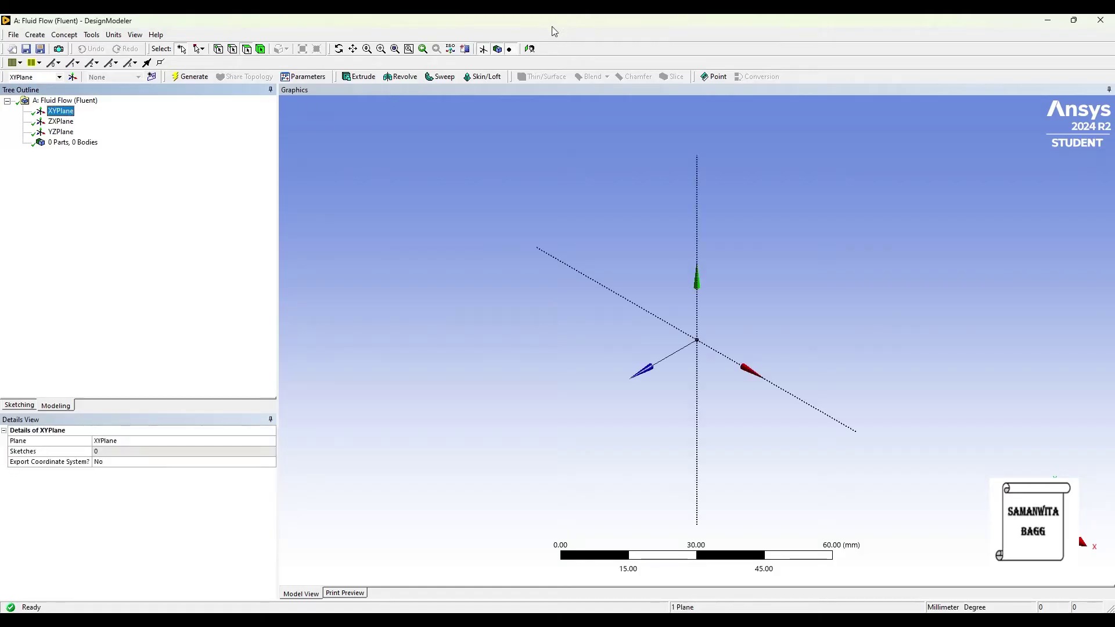
click(529, 49)
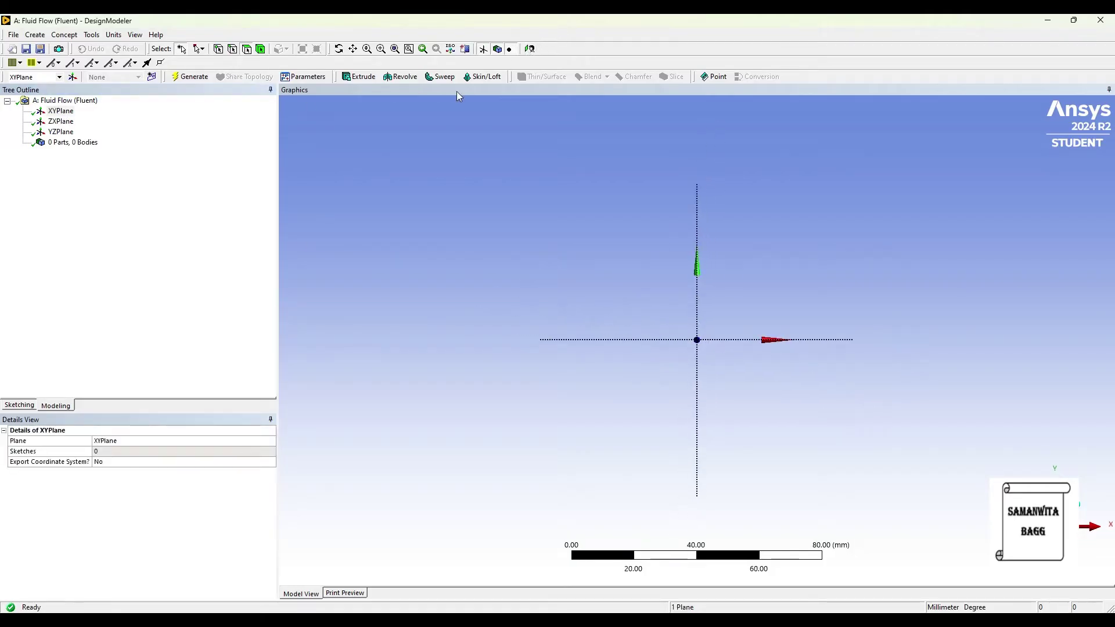
click(19, 404)
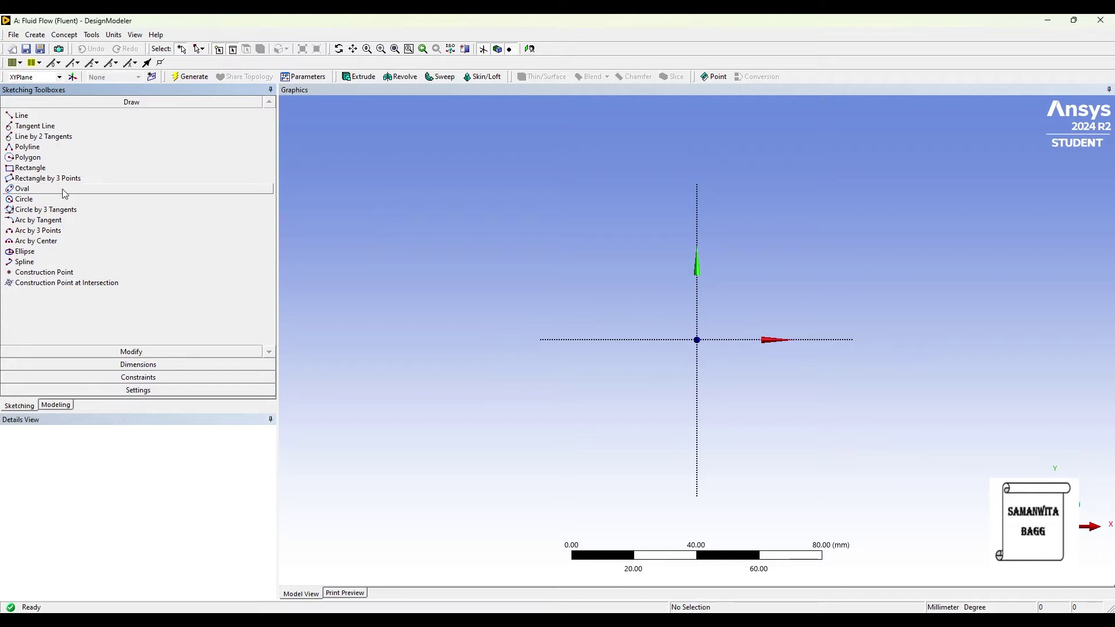
click(52, 200)
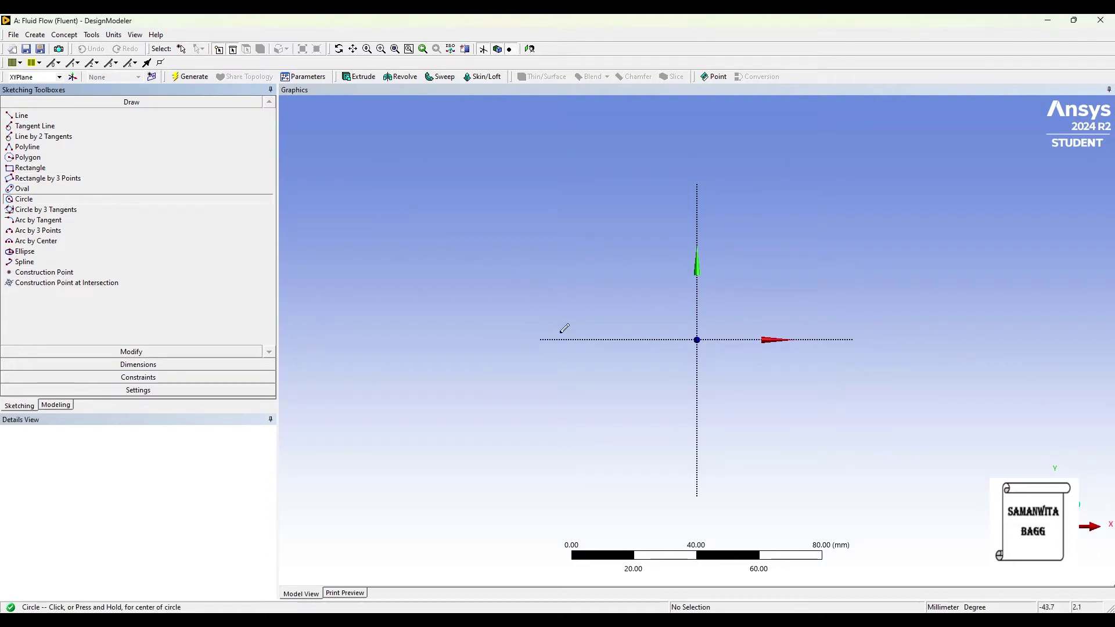
click(698, 339)
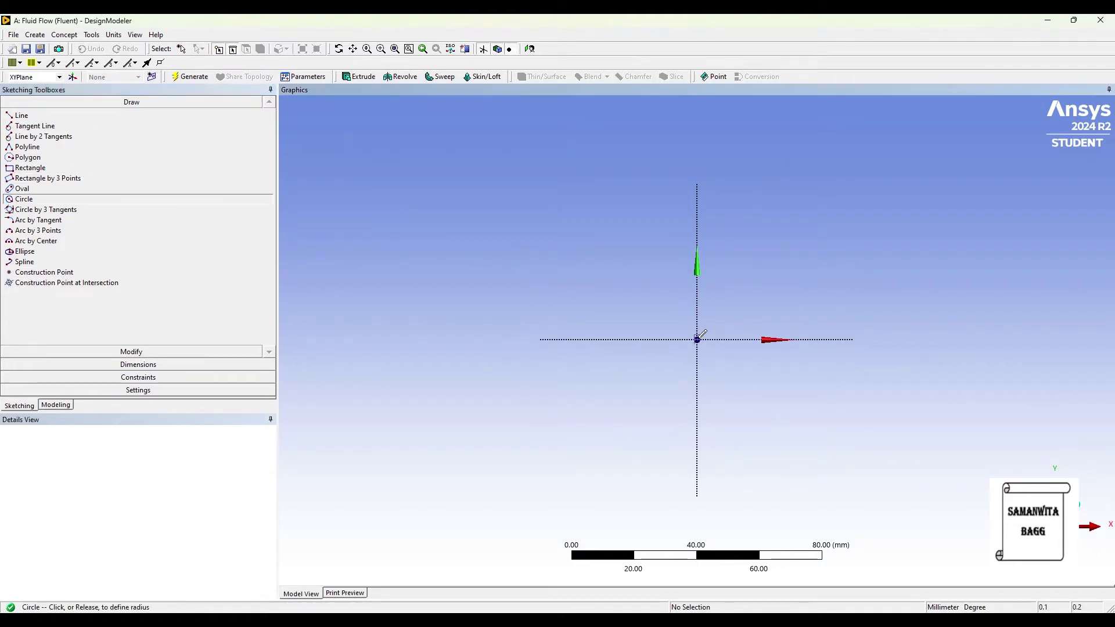
click(749, 408)
click(697, 340)
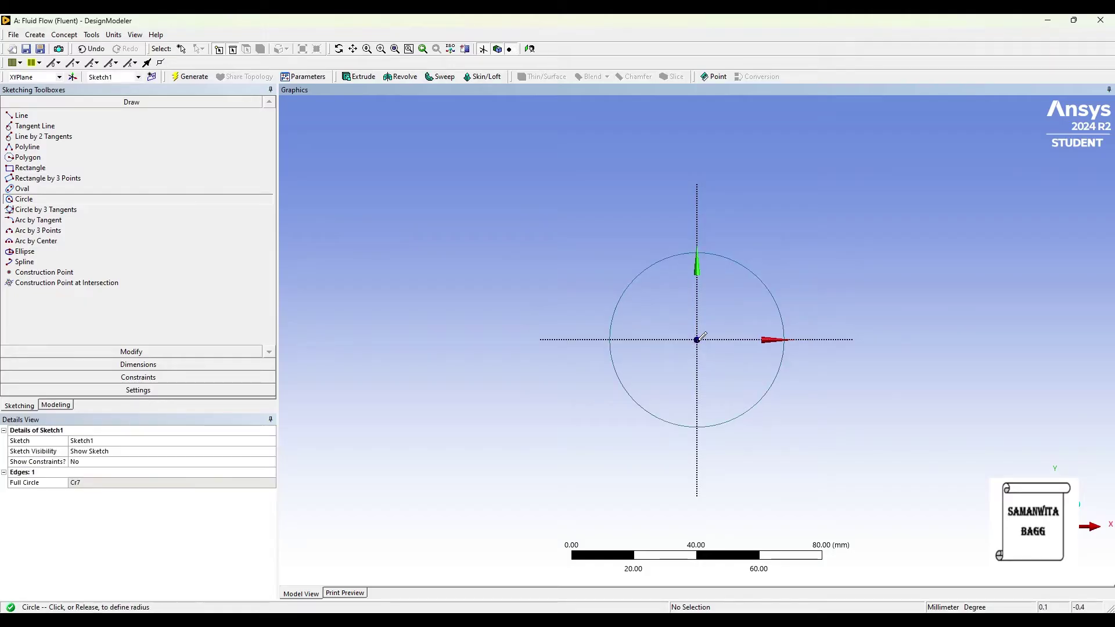
click(732, 400)
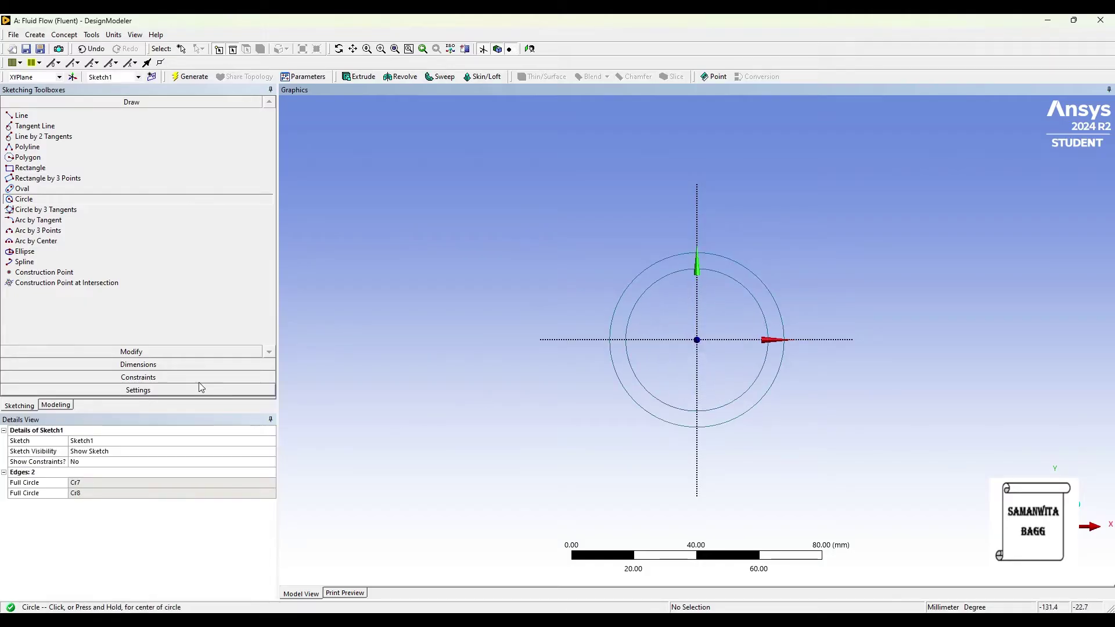
Step: Dimension the diameters of the outer and inner circles
click(137, 366)
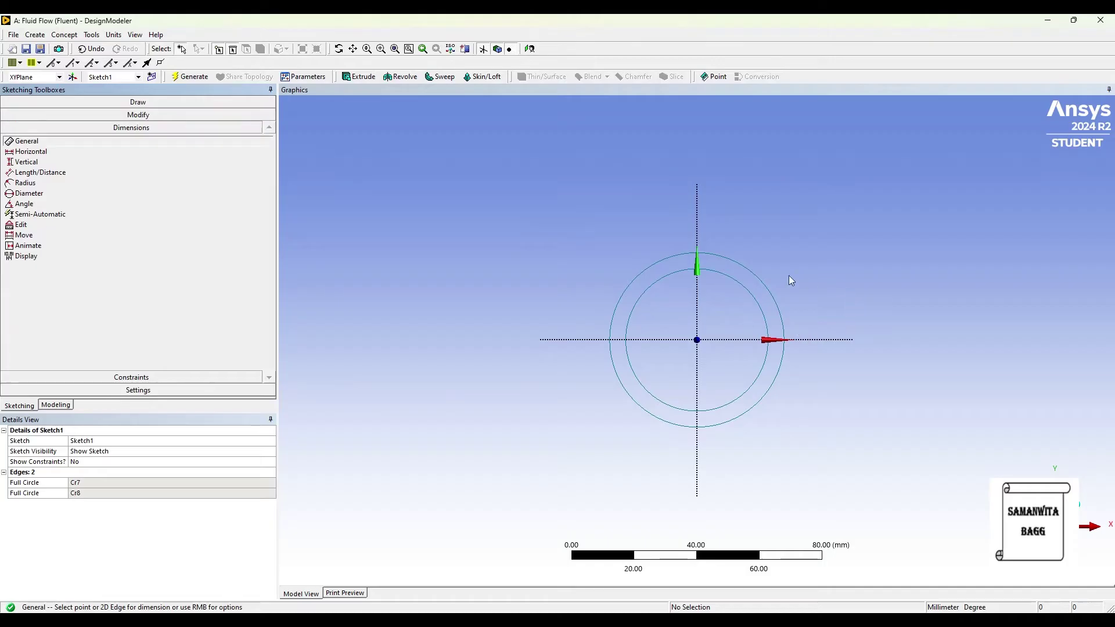
click(757, 274)
click(799, 242)
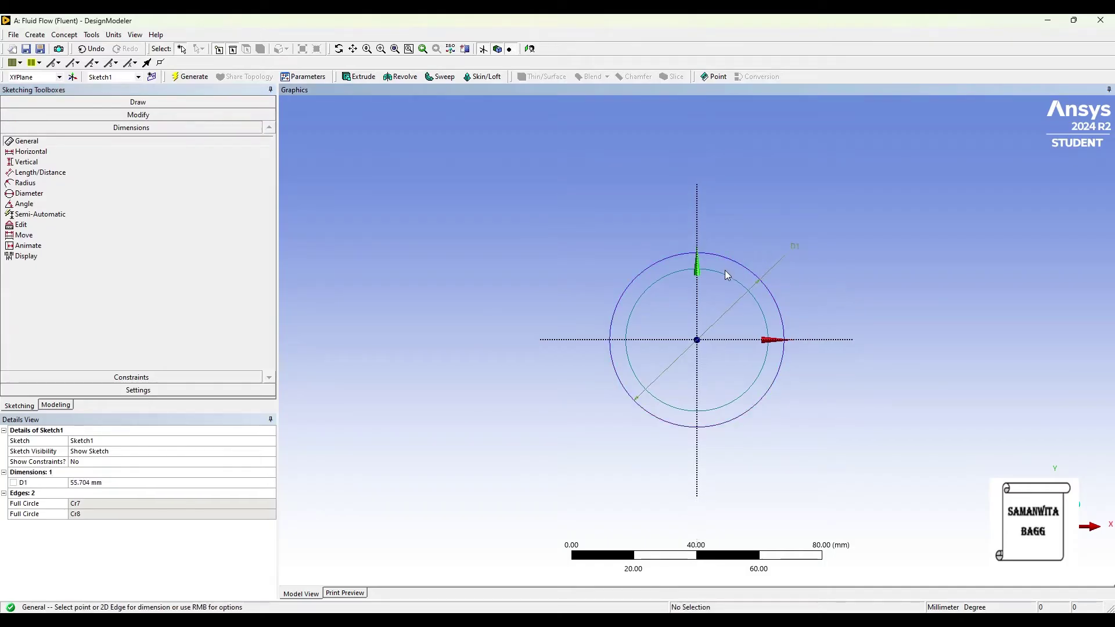
click(725, 270)
click(825, 278)
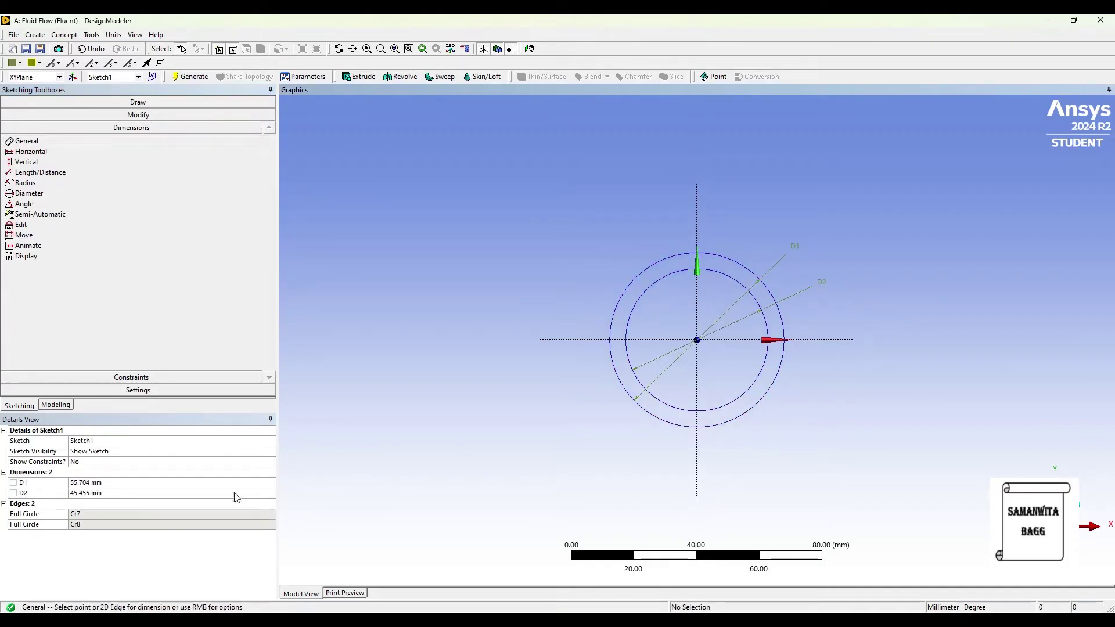
Step: Set the outer circle's diameter to 60 mm
click(111, 482)
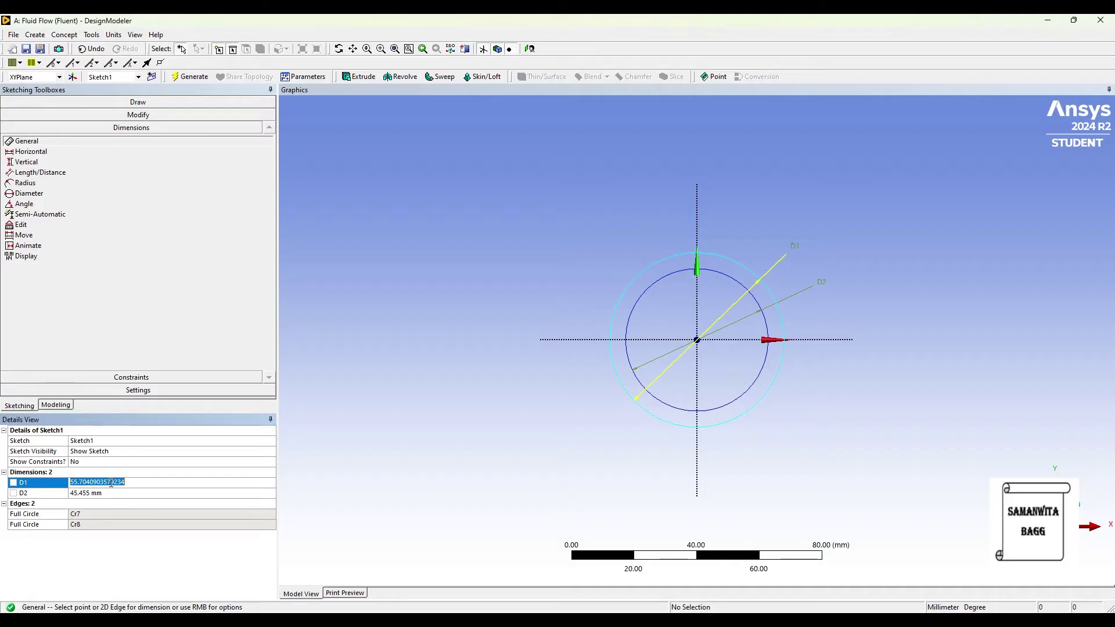
key(Return)
click(94, 483)
text(60)
key(Return)
click(95, 485)
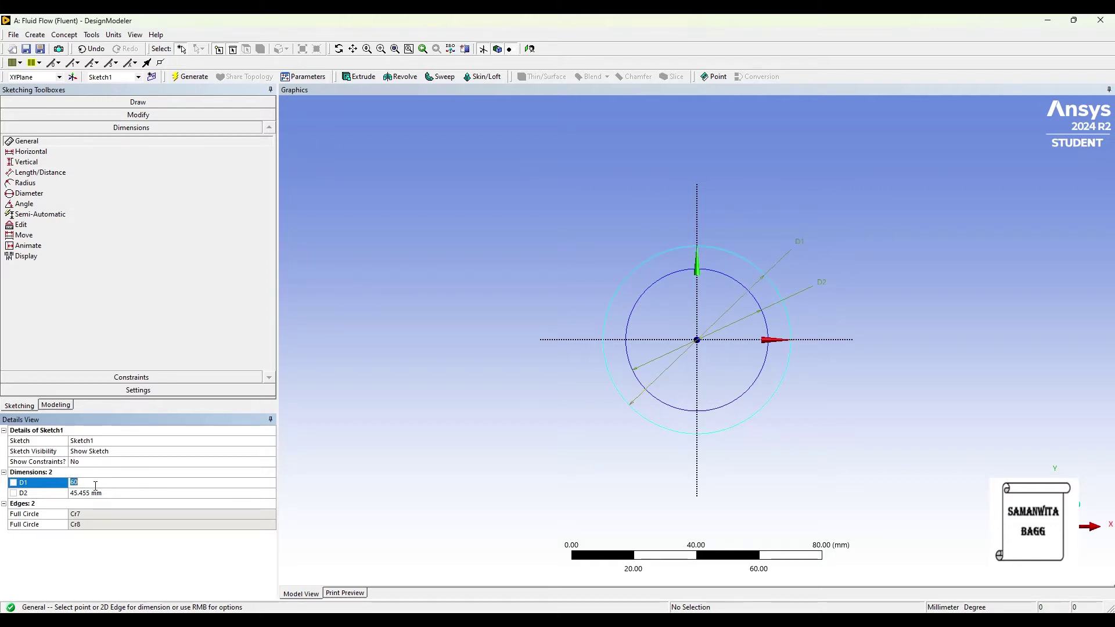
Step: Set the inner circle's diameter to 55 mm
click(95, 493)
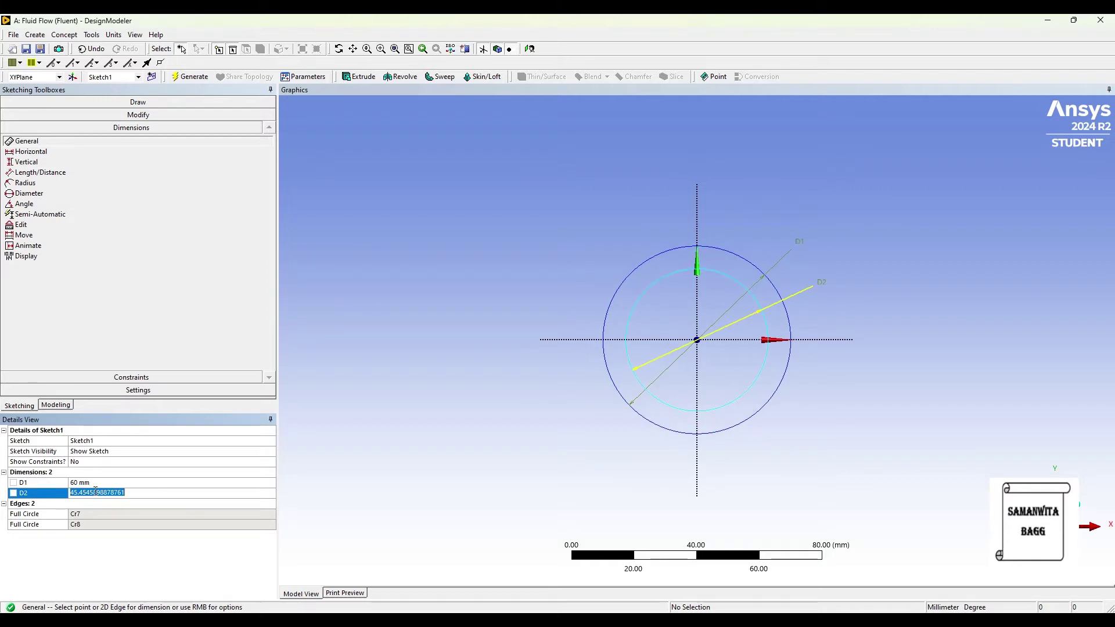
text(5)
key(Return)
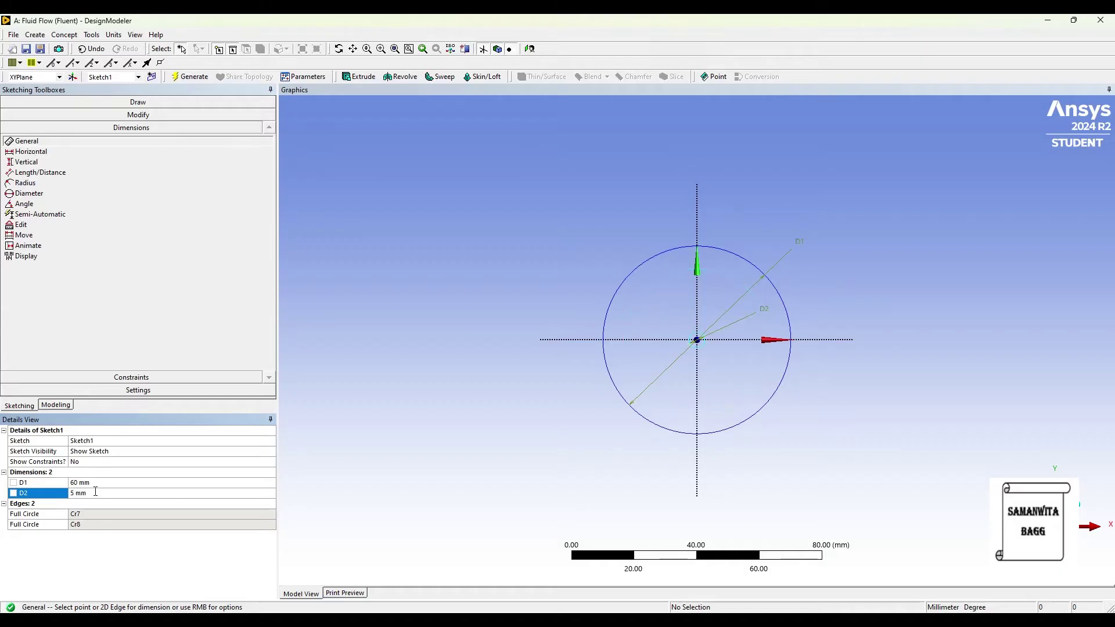
click(101, 504)
click(99, 493)
text(55)
key(Return)
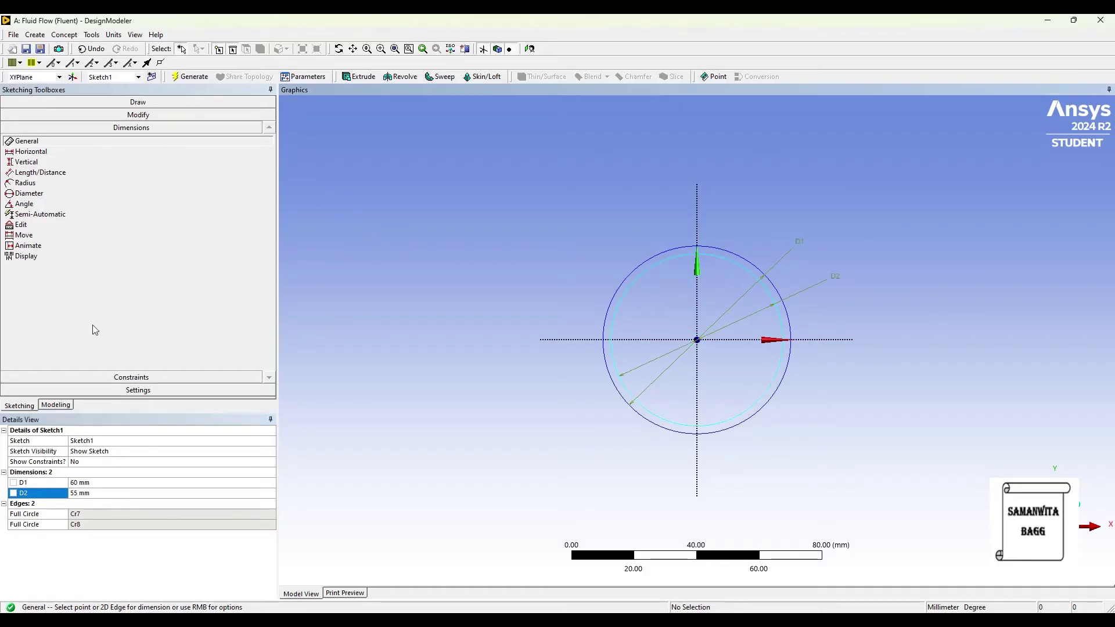
Step: Sketch an L-shaped path on the YZPlane: a vertical line about 45 mm down from the origin, then a horizontal line about 52 mm toward positive Y
click(65, 405)
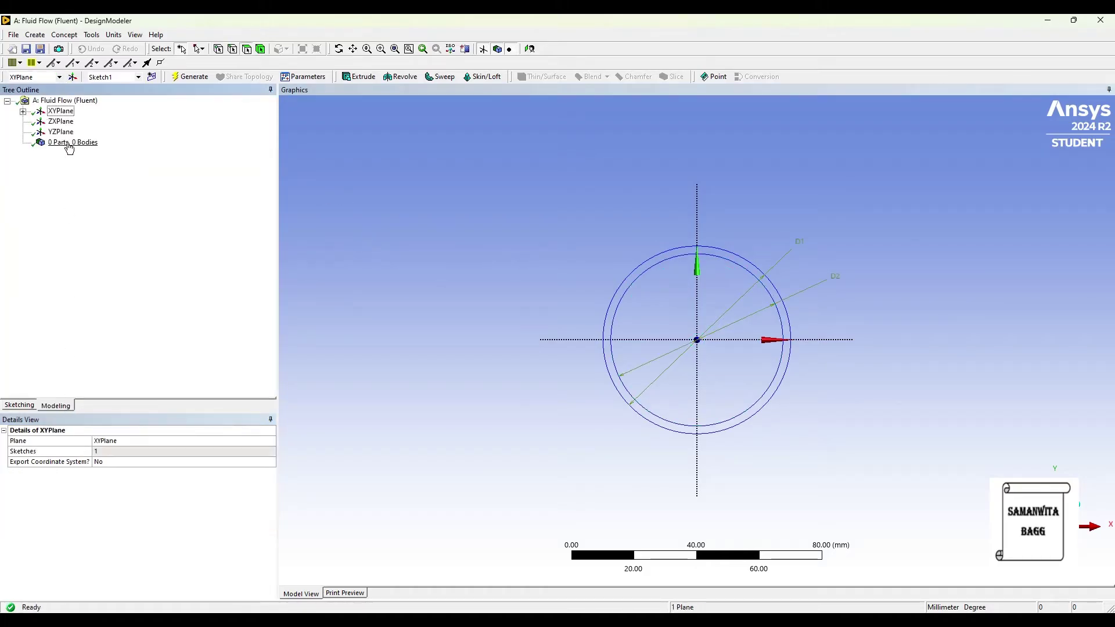
click(61, 132)
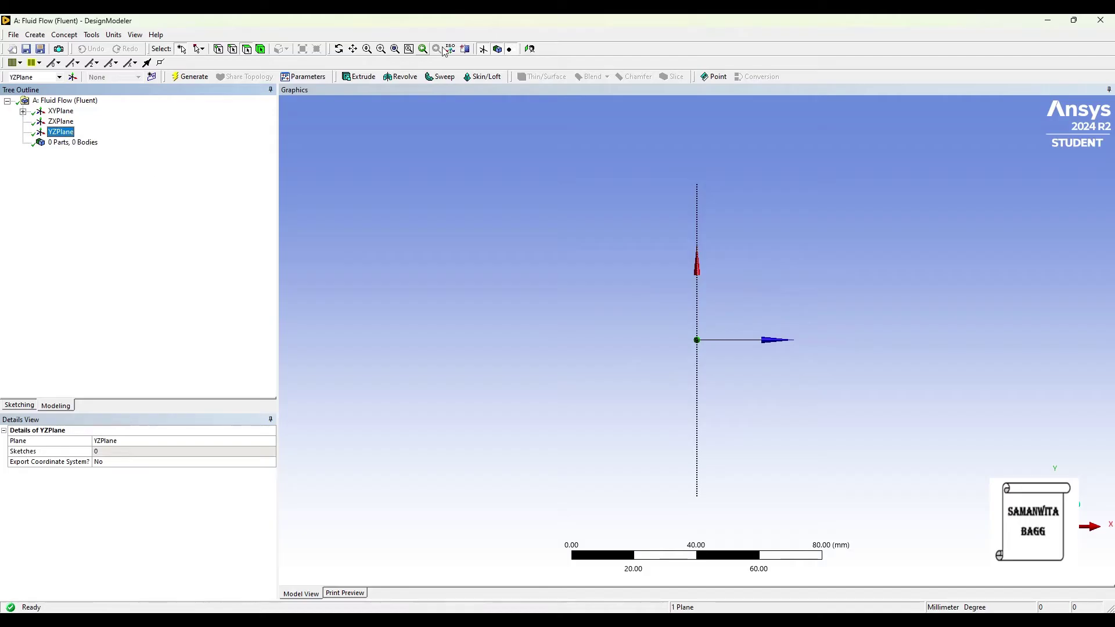
click(529, 49)
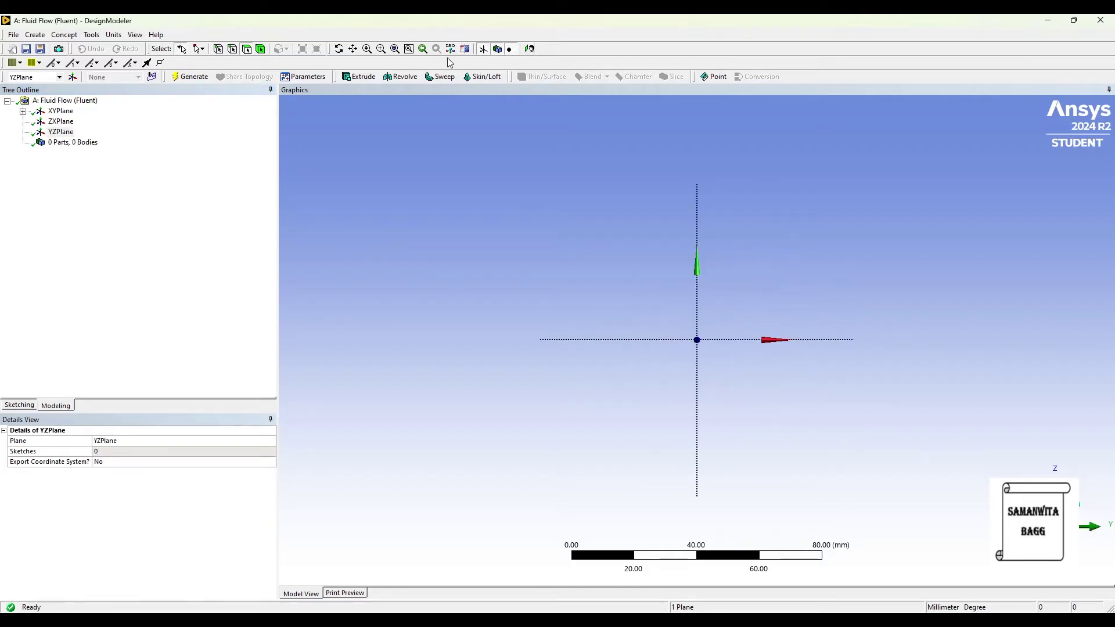
click(16, 405)
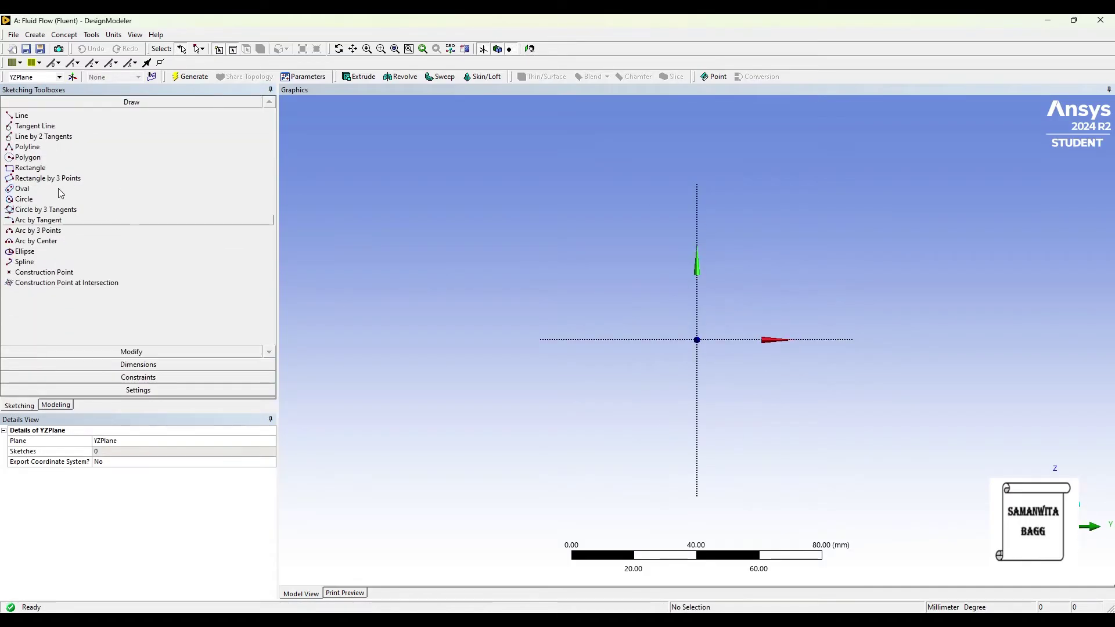
click(34, 118)
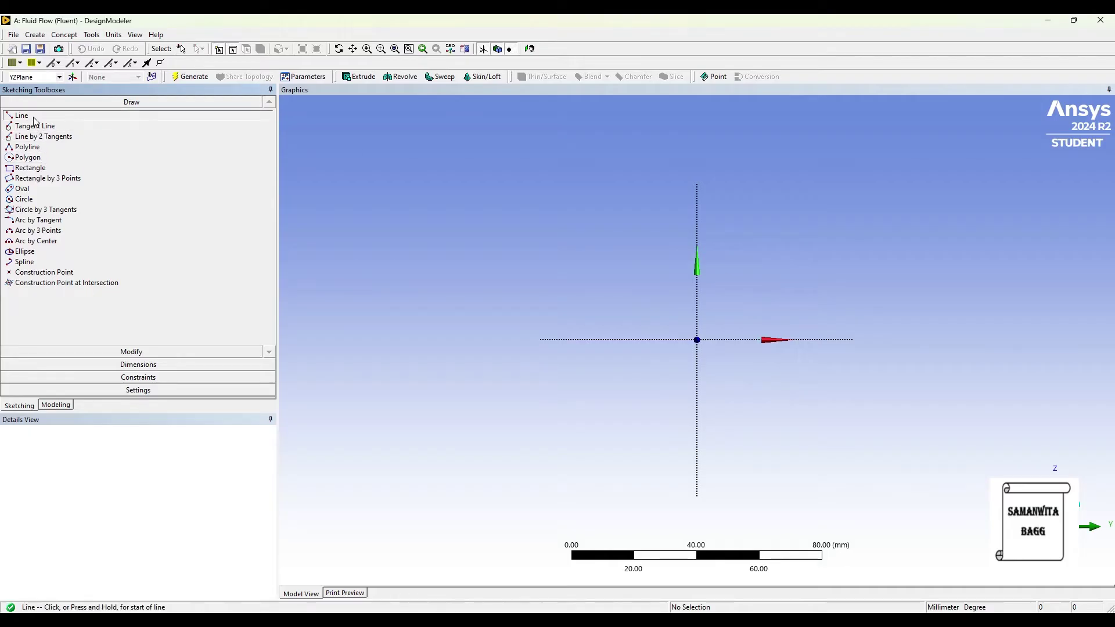
click(698, 340)
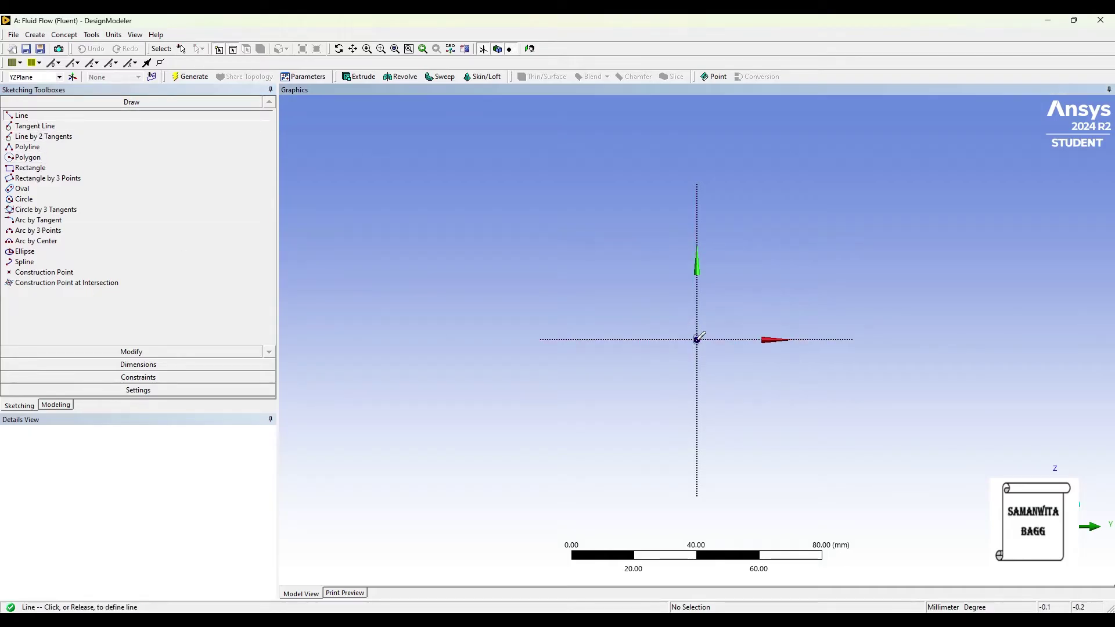
click(697, 479)
click(697, 480)
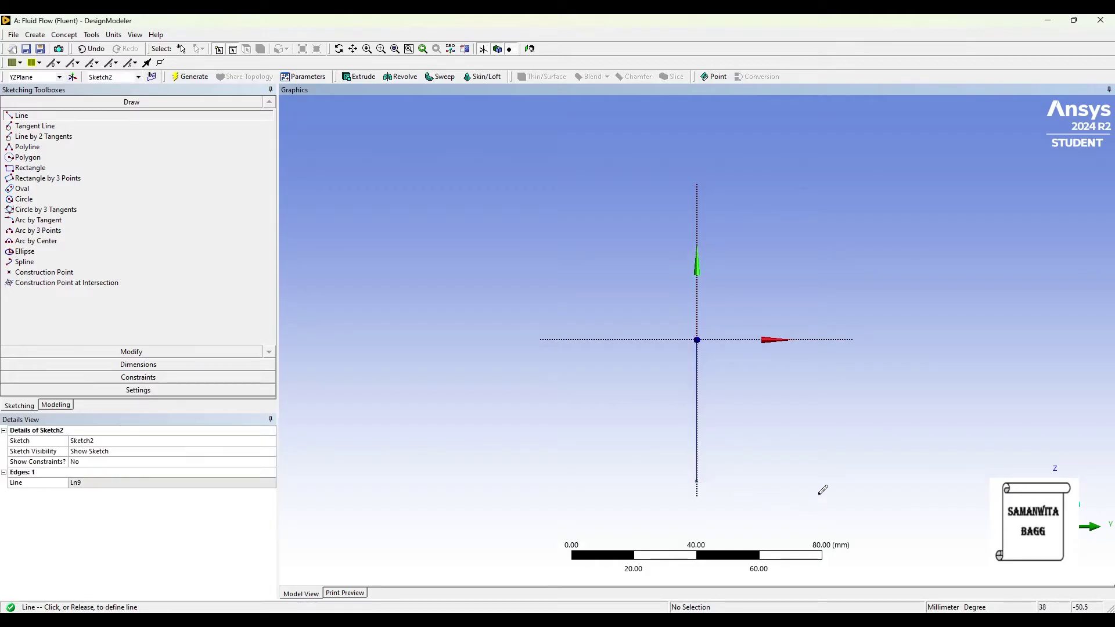
click(862, 480)
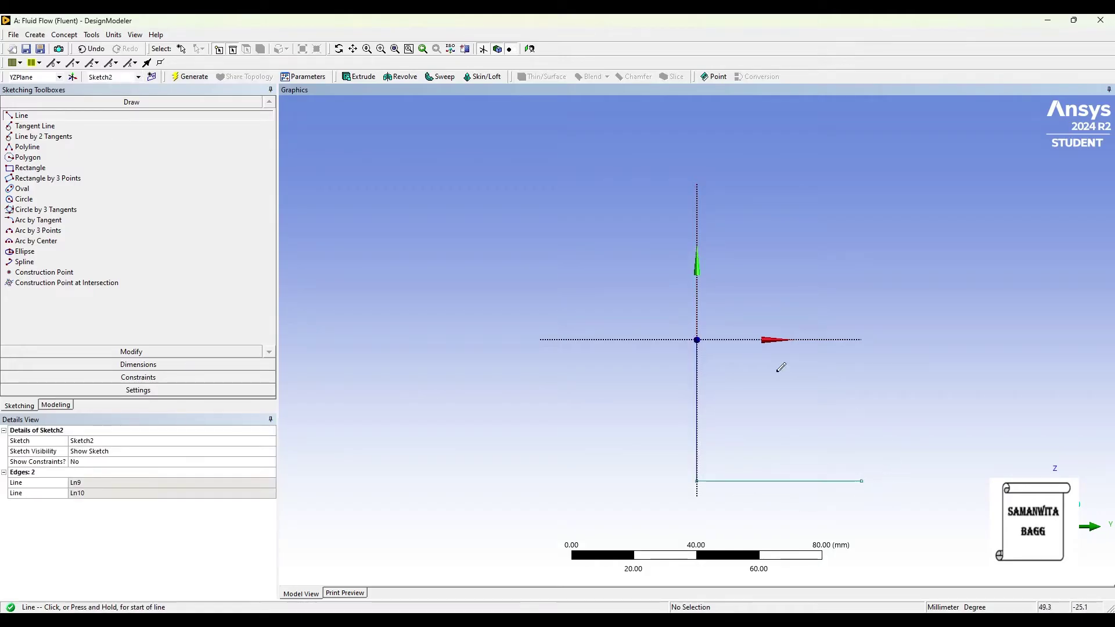
Step: Fillet the corner between the vertical and horizontal path lines with a 2.5 mm radius
click(131, 351)
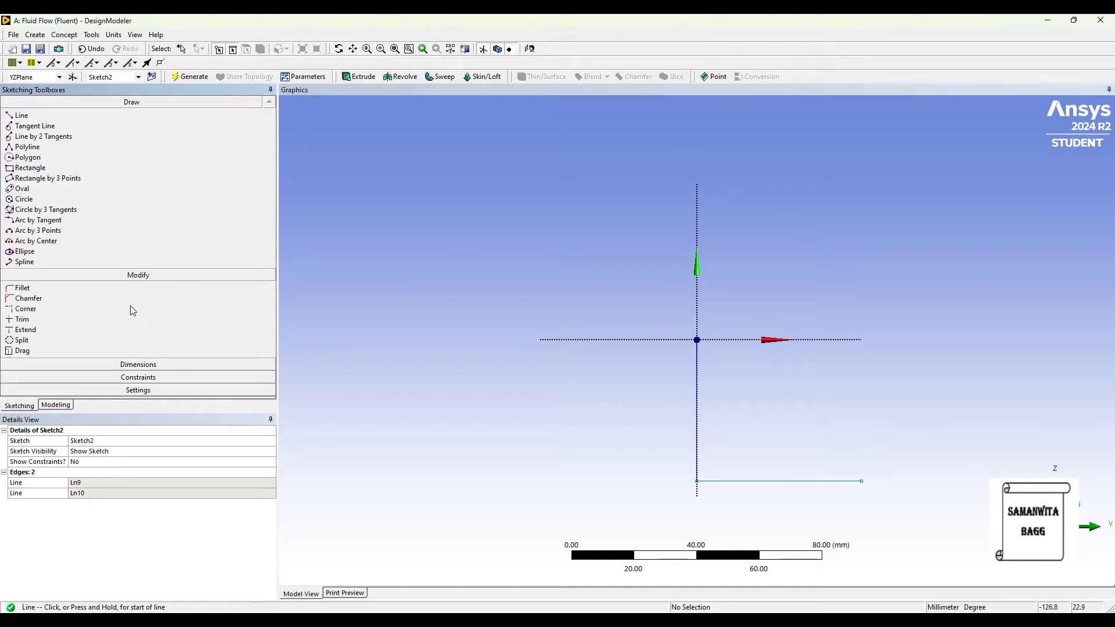
click(26, 129)
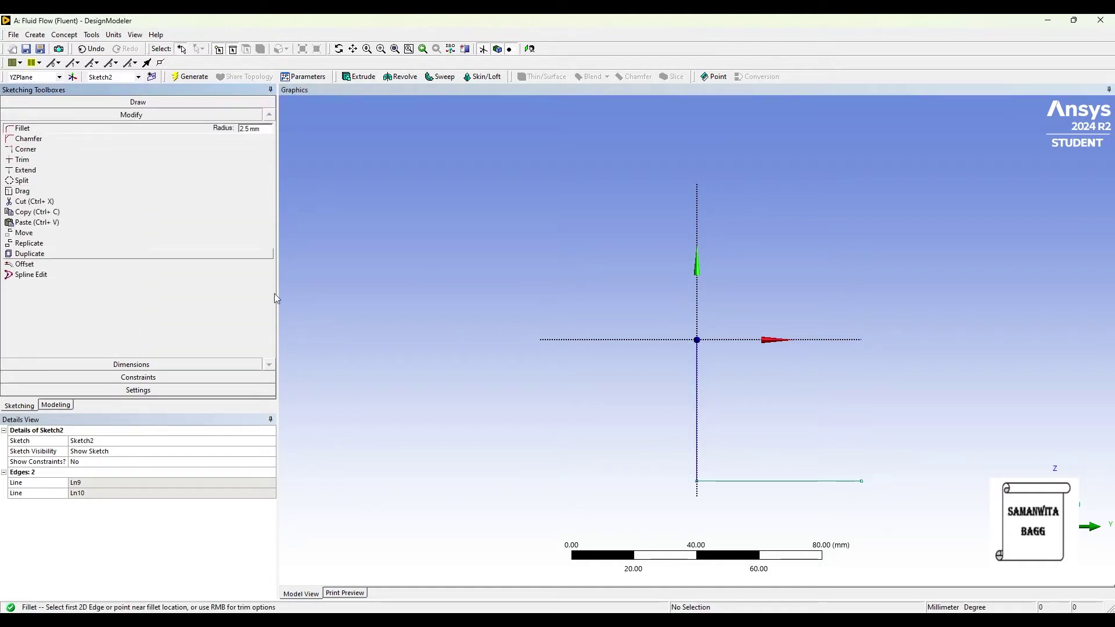
click(697, 431)
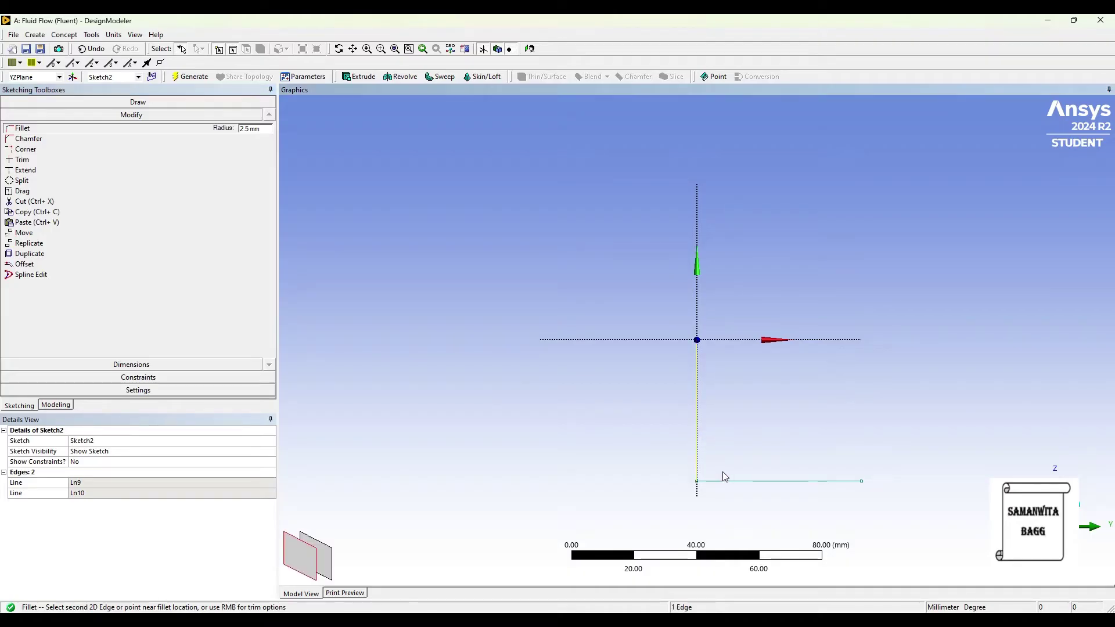
click(724, 481)
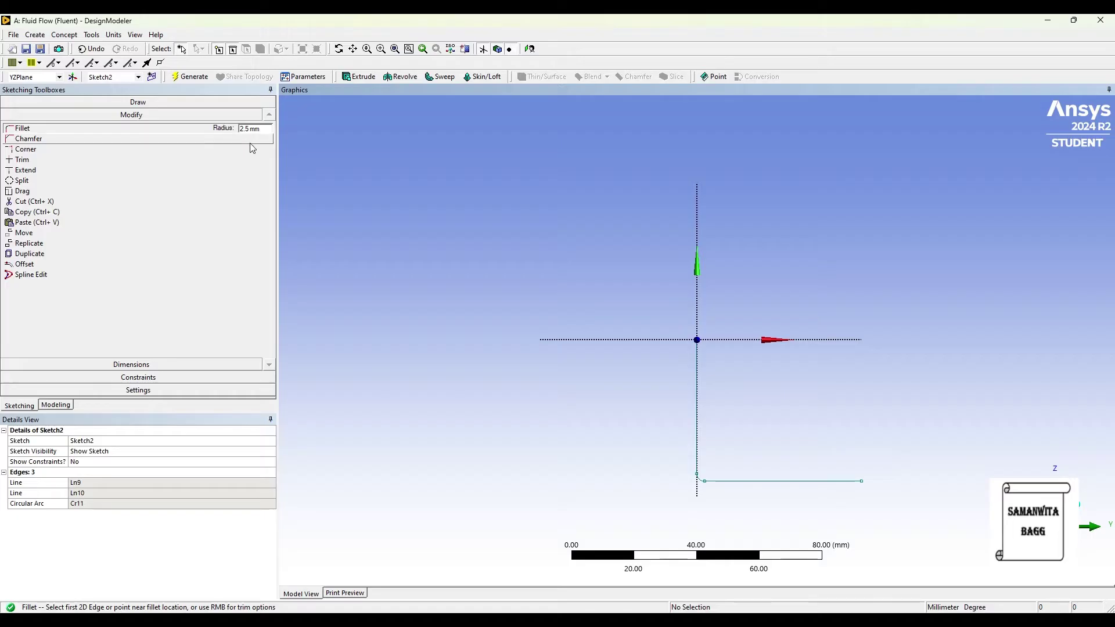
Step: Dimension the vertical line's length, the horizontal line's length and the corner arc's radius in the path sketch
click(117, 365)
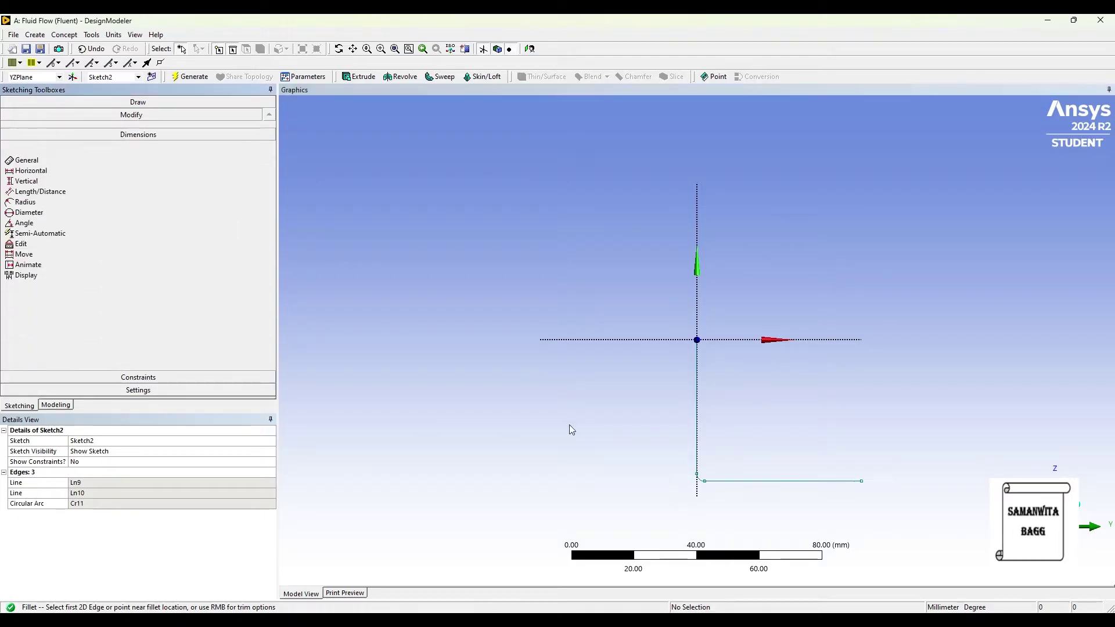
click(698, 388)
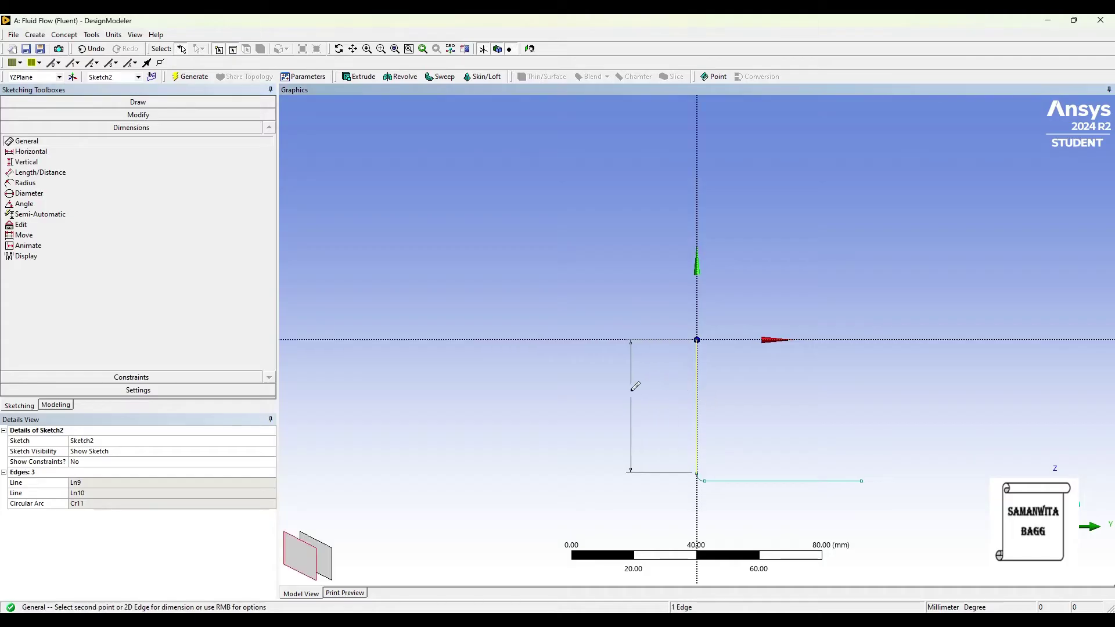
click(630, 390)
click(752, 482)
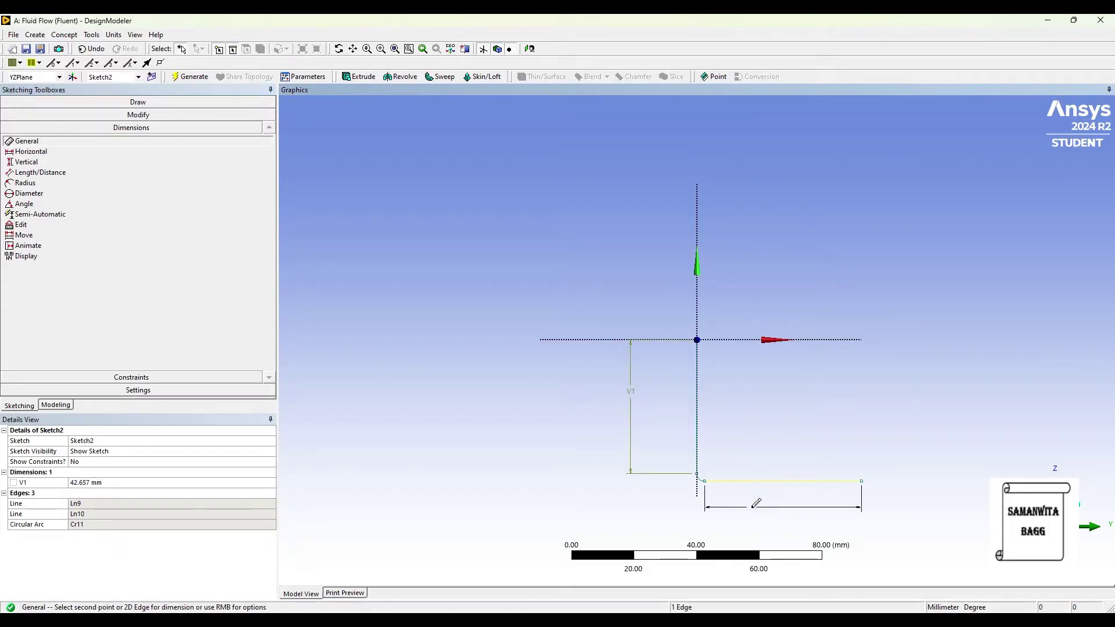
click(753, 507)
click(697, 478)
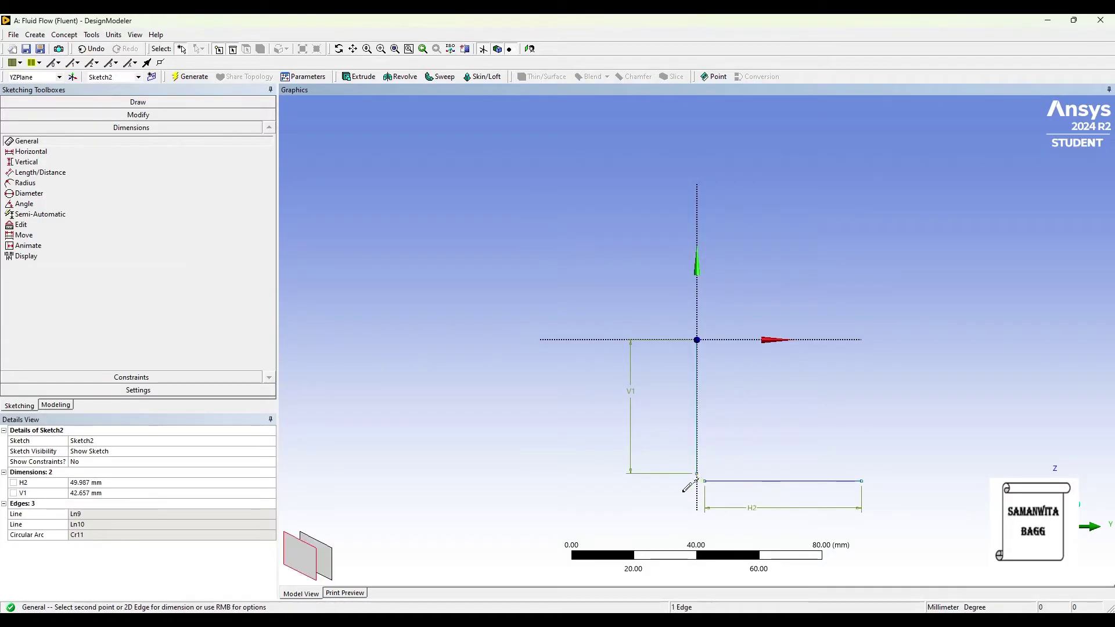
click(649, 507)
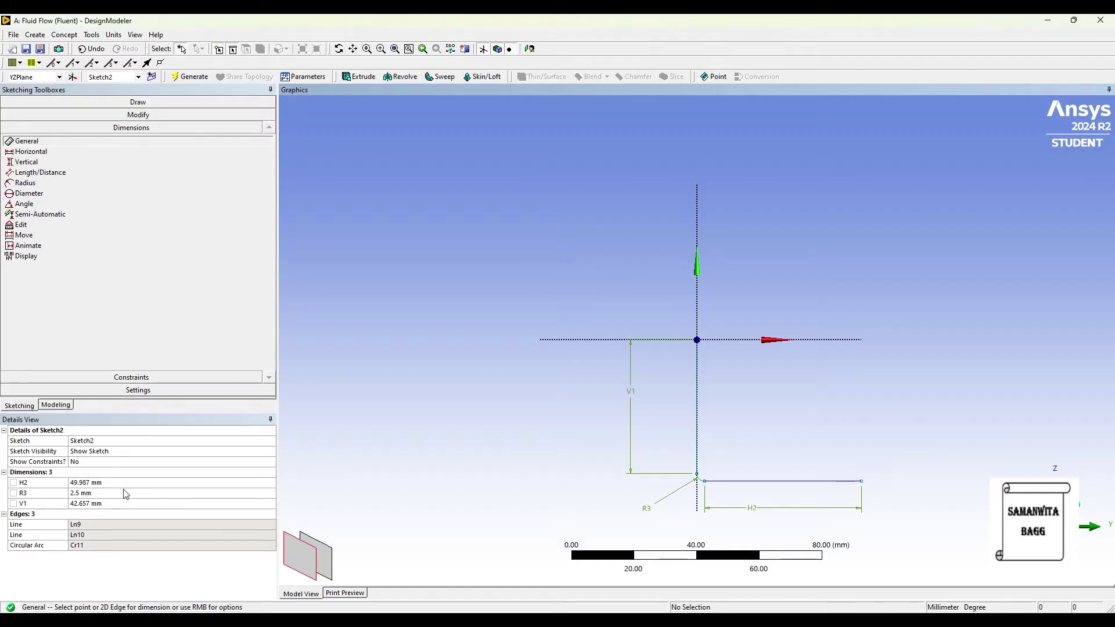
Step: Set the lengths of the path's horizontal and vertical lines to 80 mm each
click(95, 483)
text(80)
key(Return)
click(94, 502)
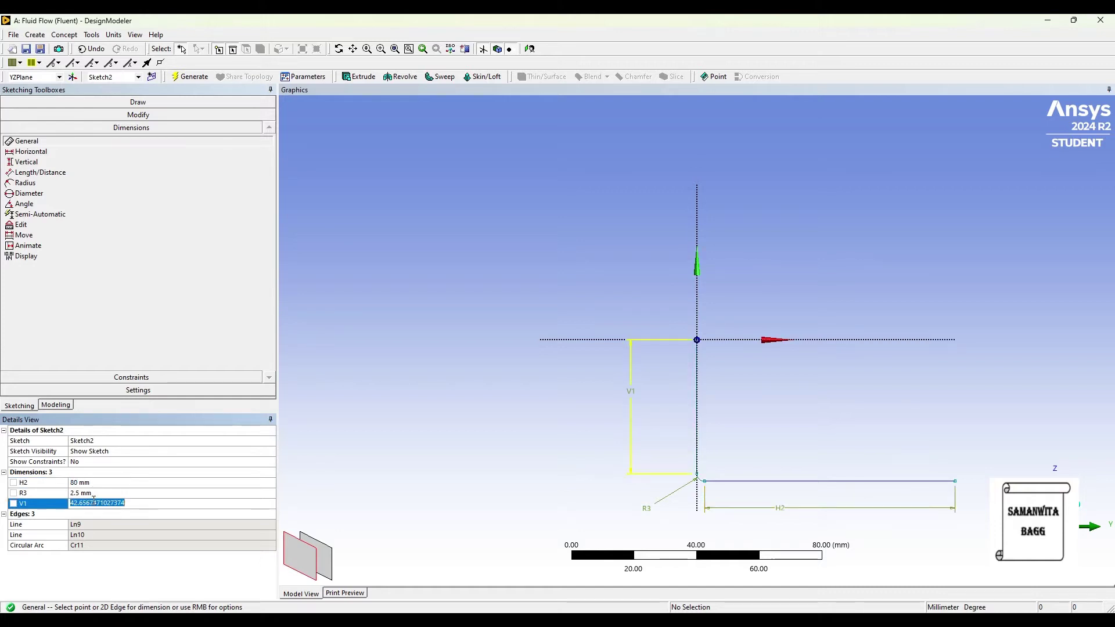
text(80)
key(Return)
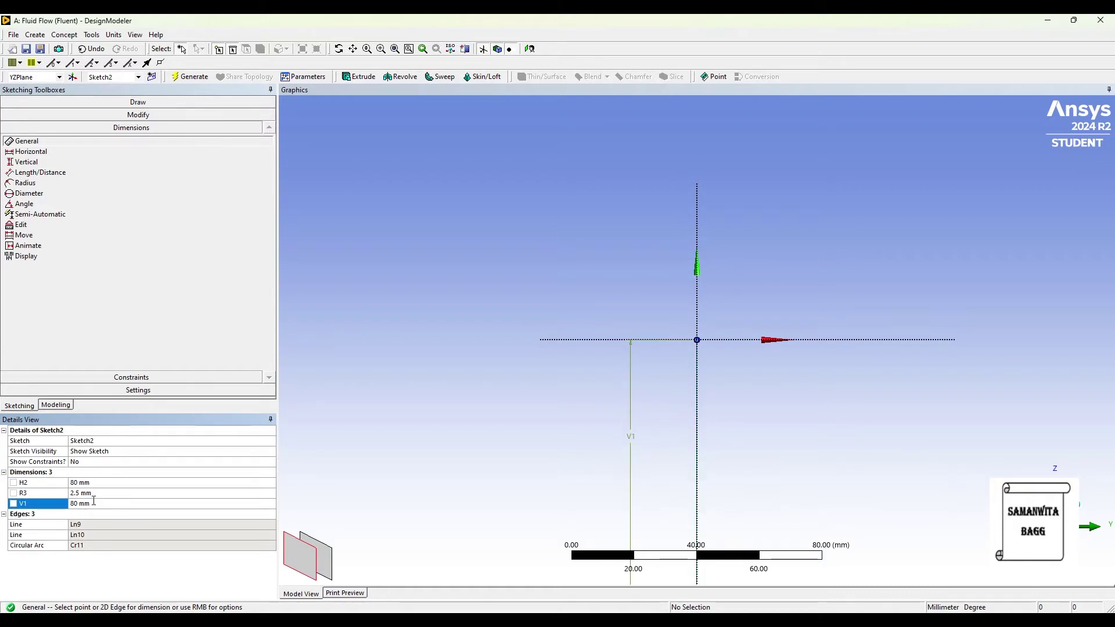
Step: Set the radius of the path's corner arc to 60 mm
click(98, 494)
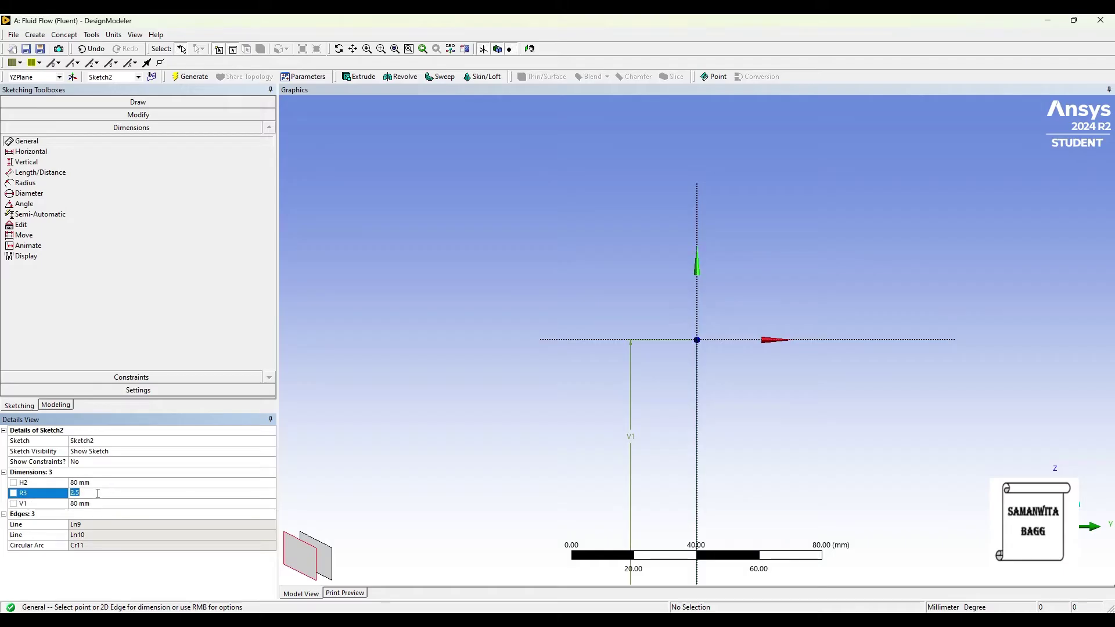
text(60)
key(Return)
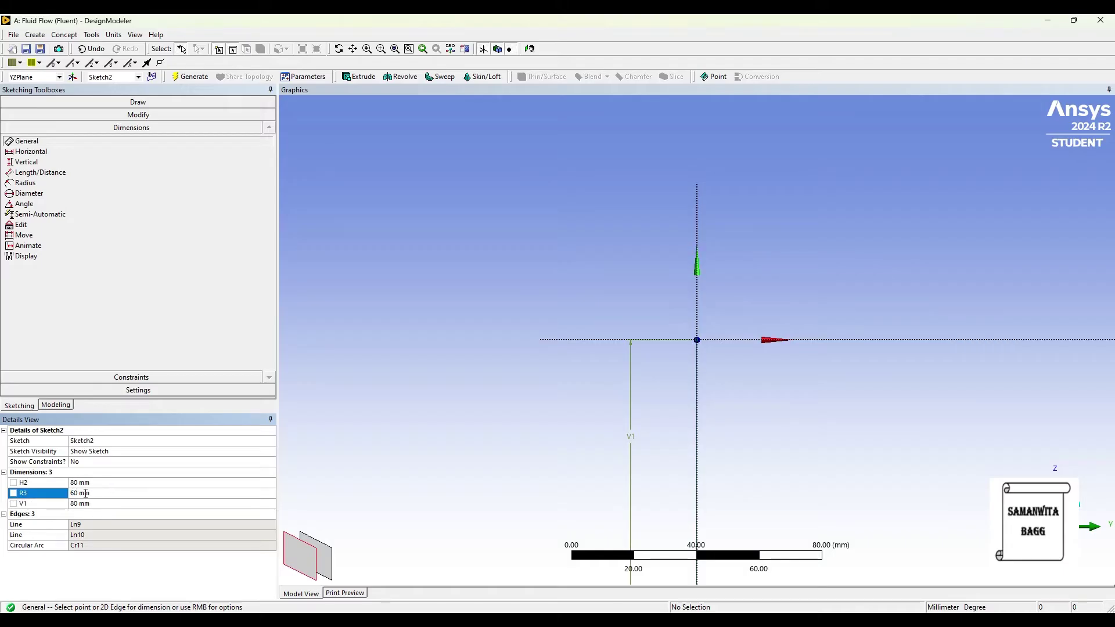
scroll(623, 508, down, 3)
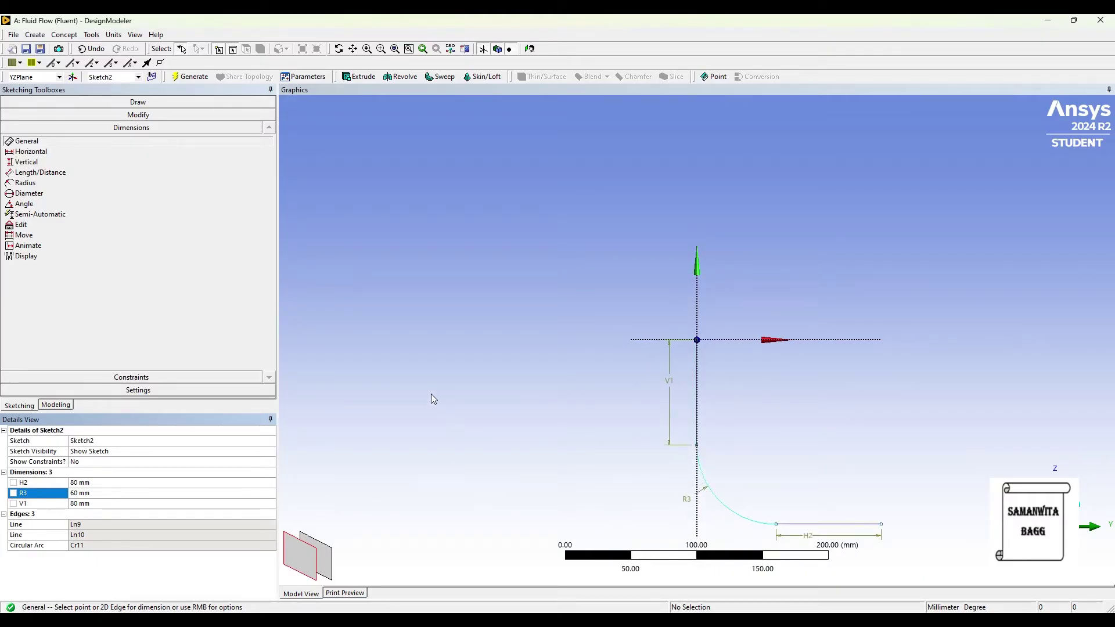
Step: Start a Sweep feature with Sketch1, the ring on the XYPlane, as its profile
click(52, 406)
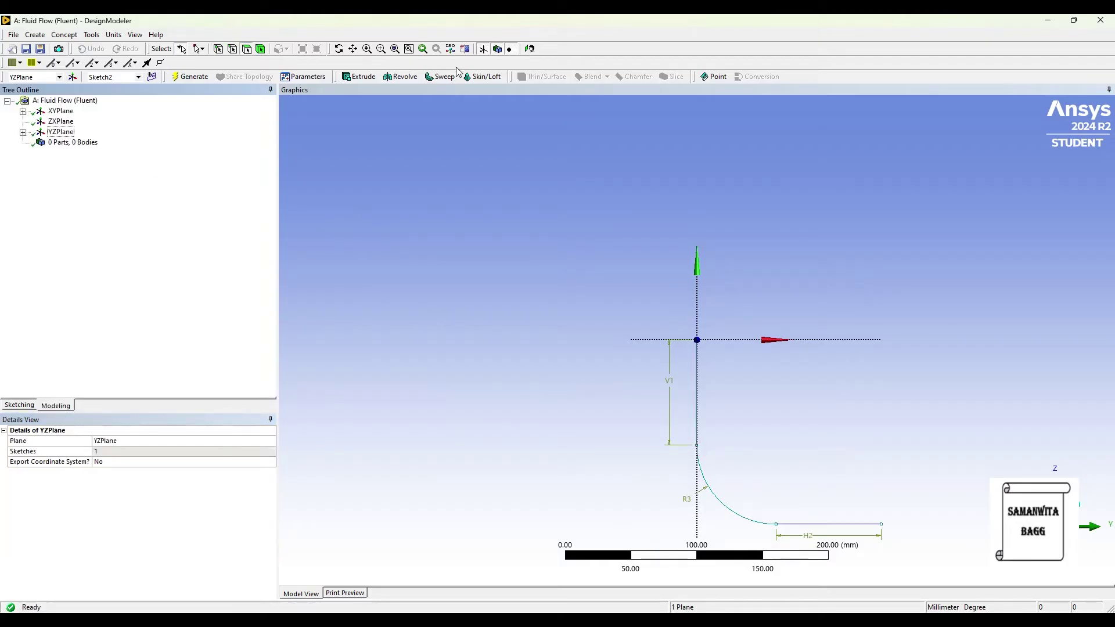
click(442, 77)
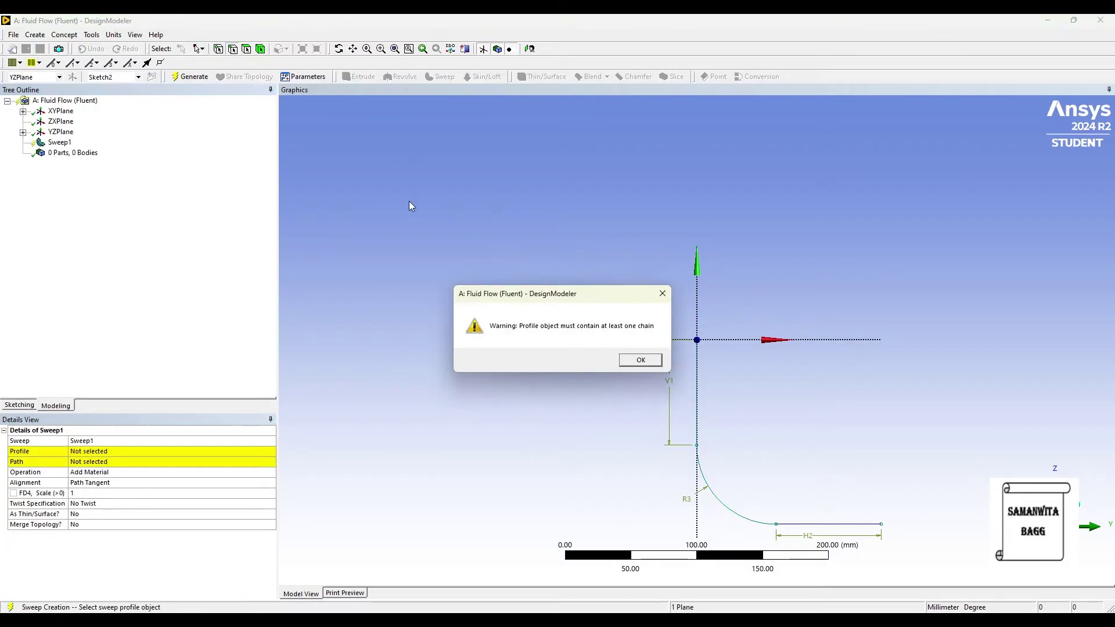
click(641, 361)
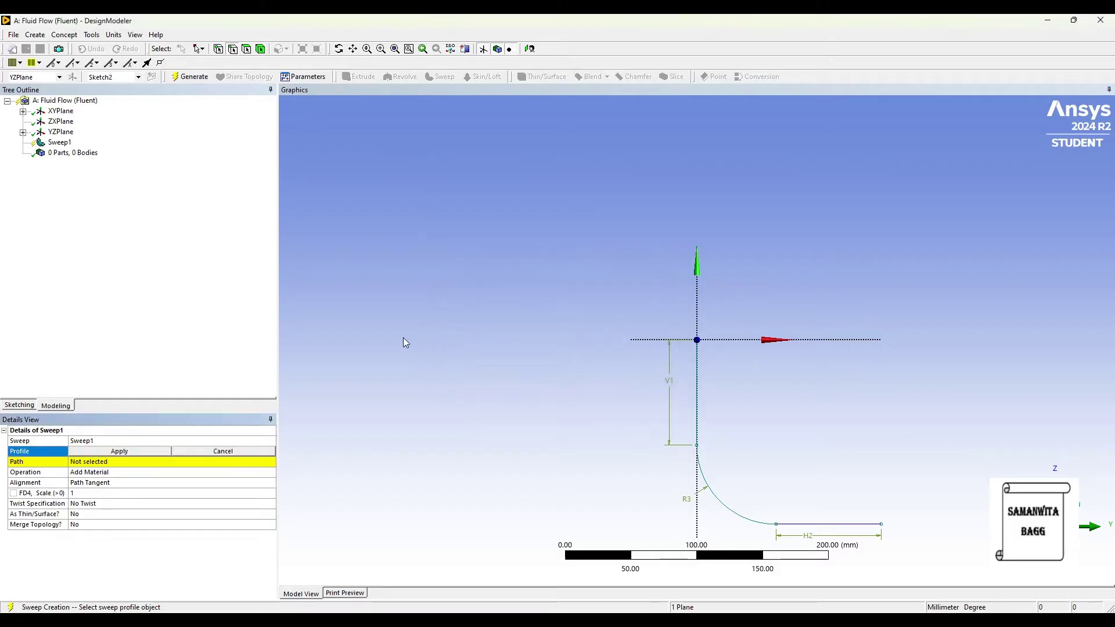
click(23, 111)
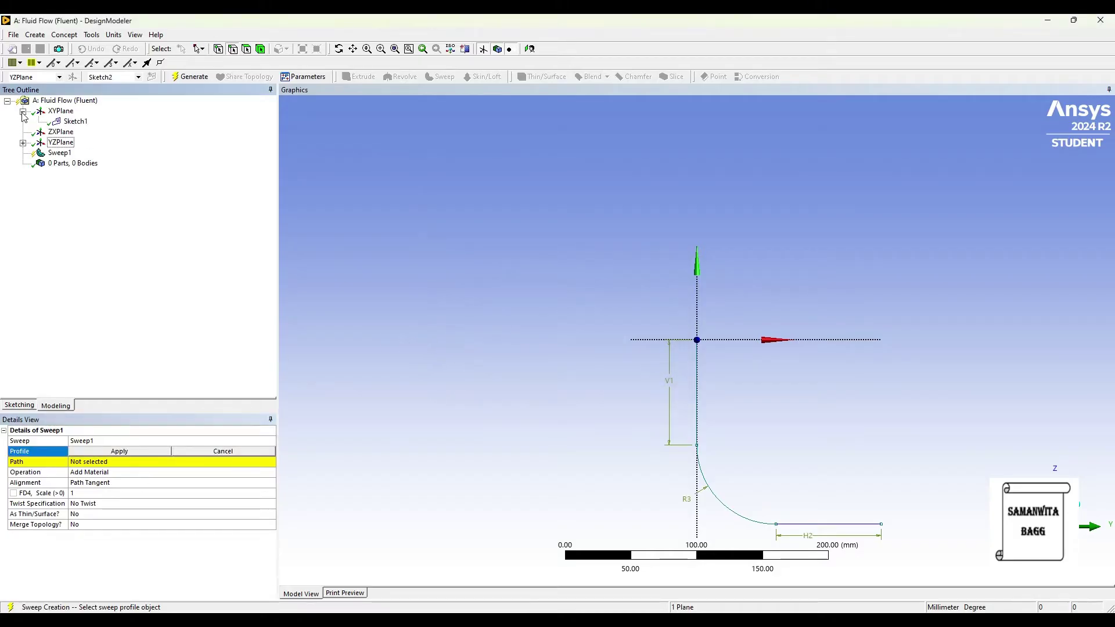
click(75, 122)
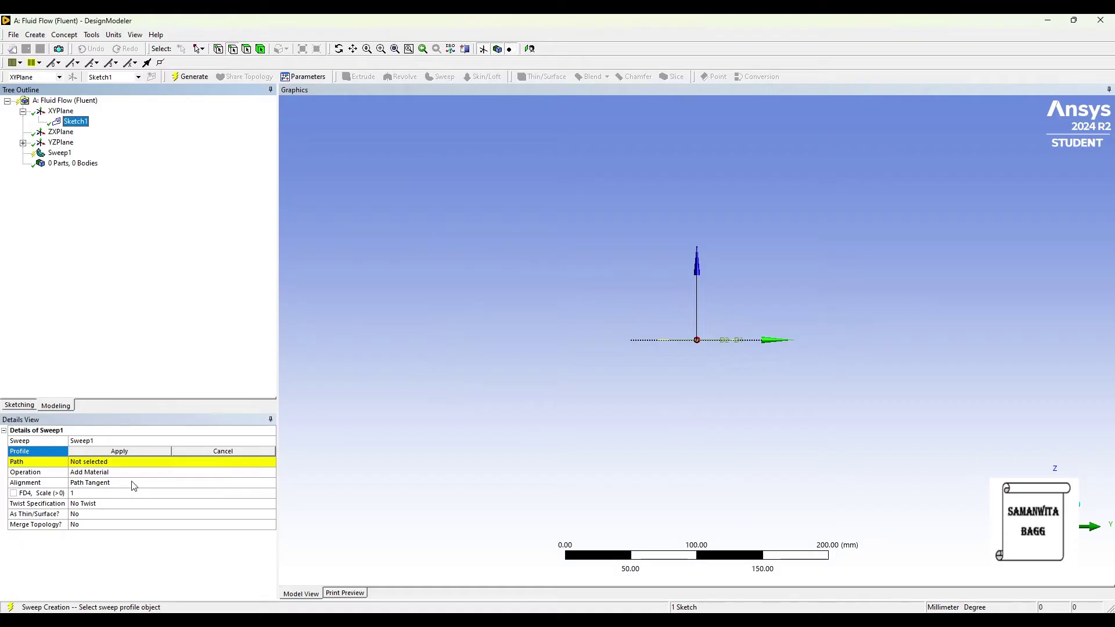
click(120, 452)
Step: Assign Sketch2 on the YZPlane as the sweep path and generate the hollow pipe elbow
click(97, 464)
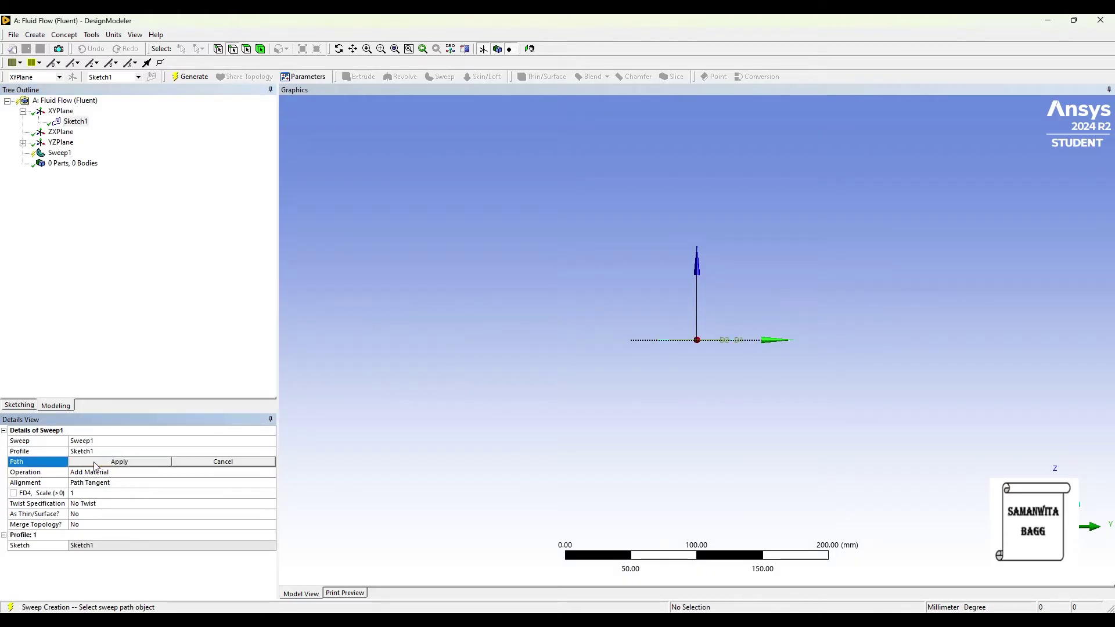
click(23, 143)
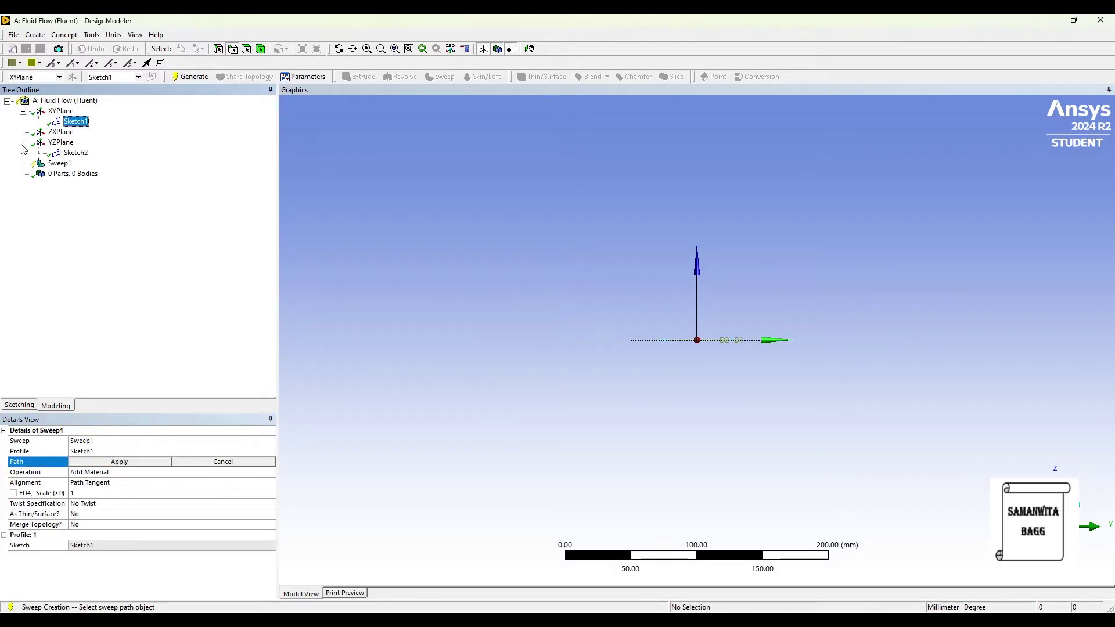
click(76, 153)
click(120, 462)
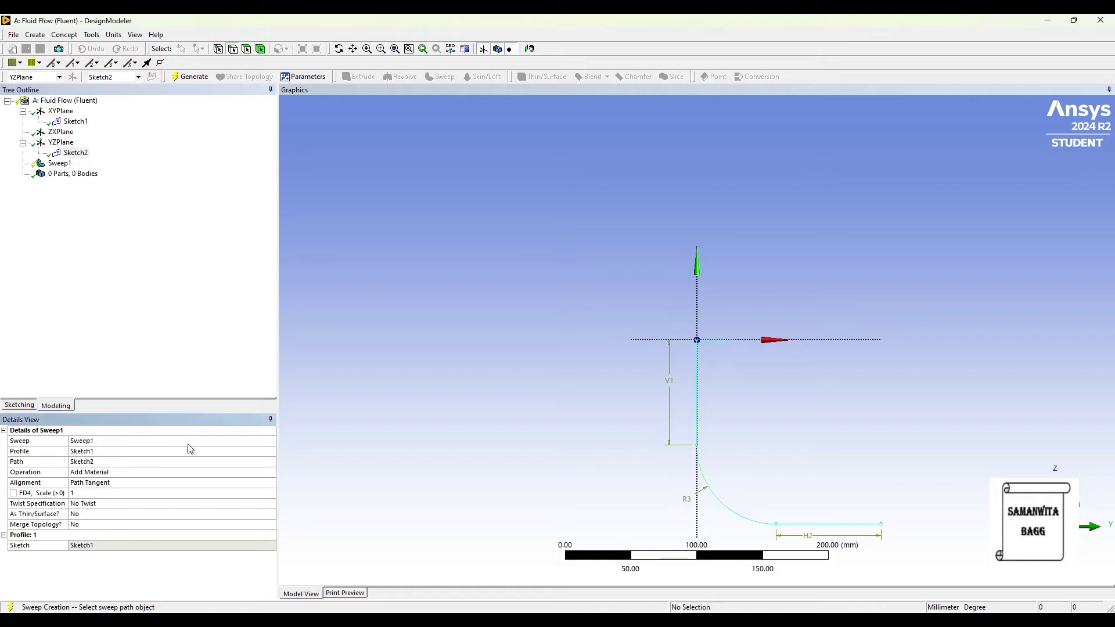
click(190, 79)
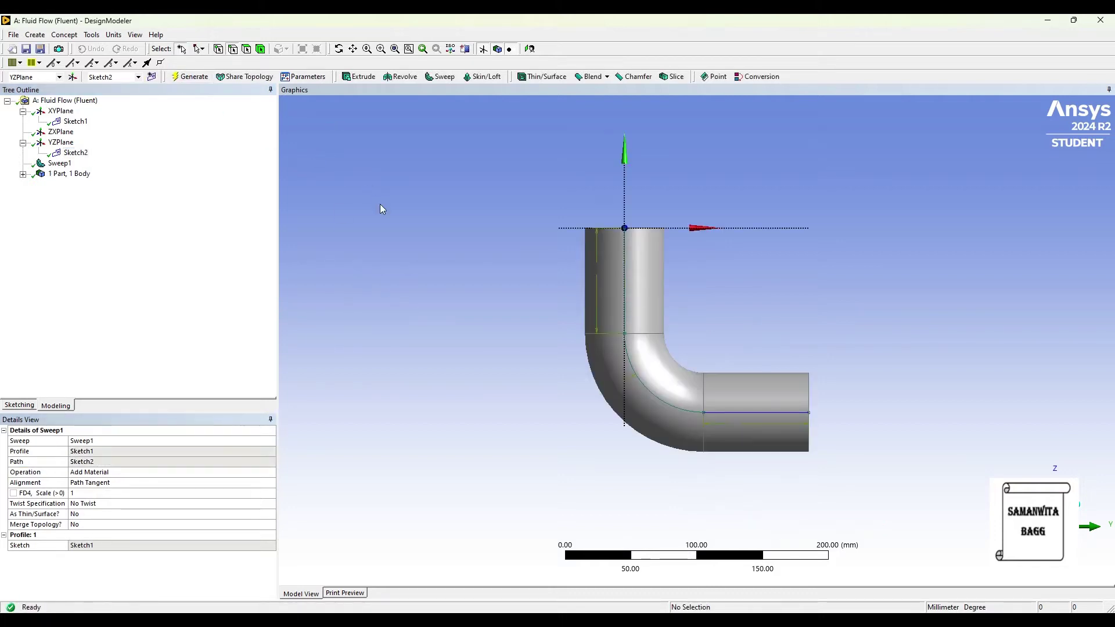
Step: Set the horizontal and vertical line lengths in Sketch2 to 100 mm each and regenerate the model
mouse_move(642, 297)
middle_down()
mouse_move(627, 343)
mouse_move(639, 372)
mouse_move(647, 295)
middle_up()
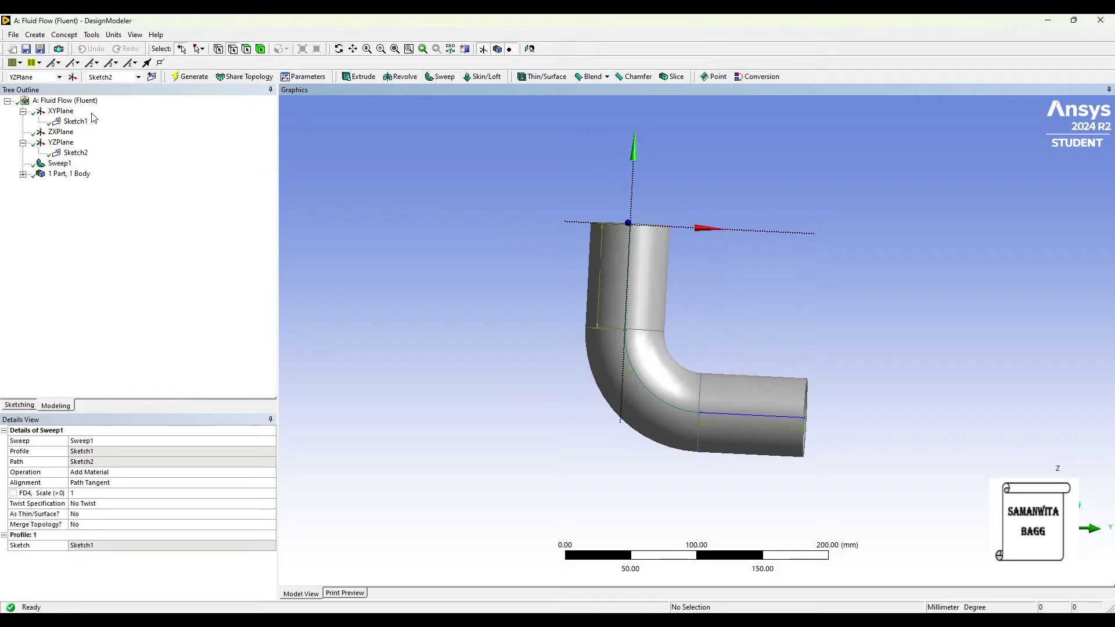
click(80, 154)
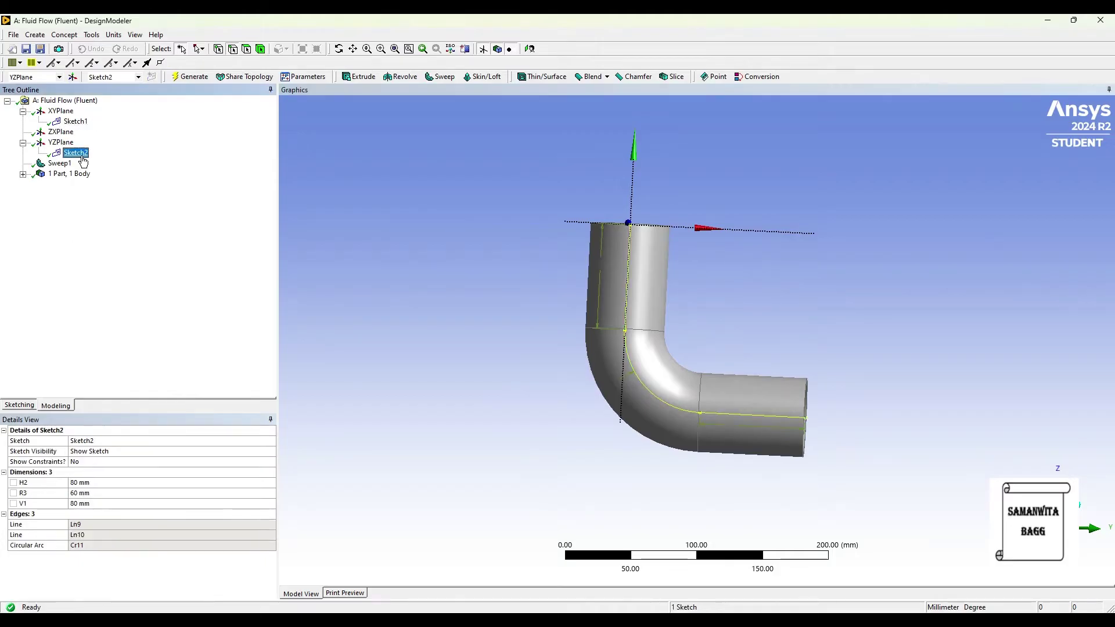
click(82, 483)
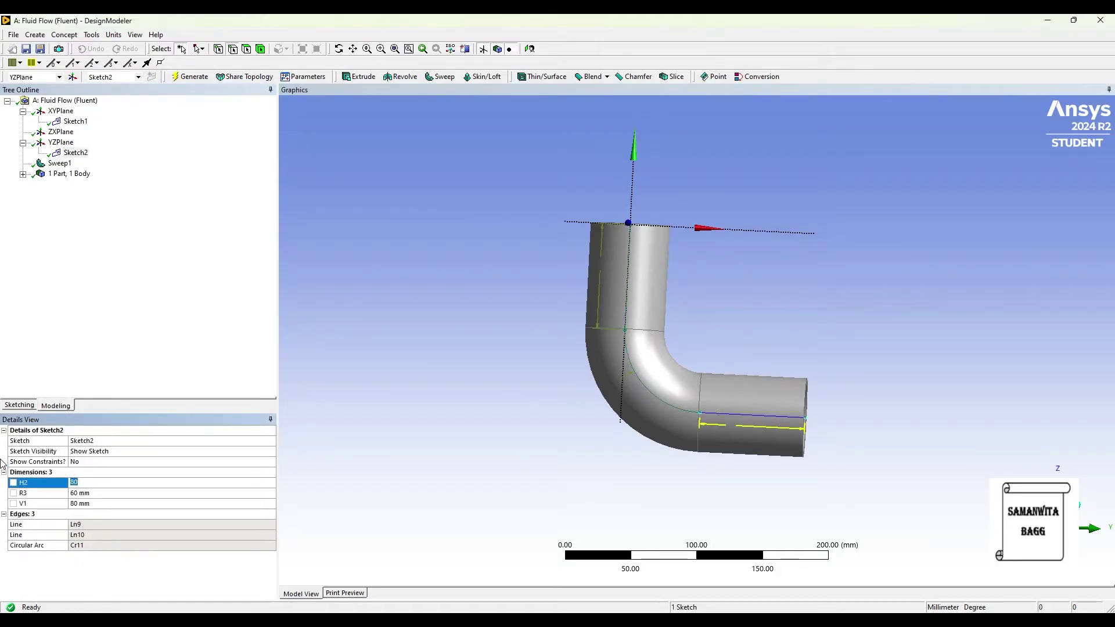
text(100)
key(Return)
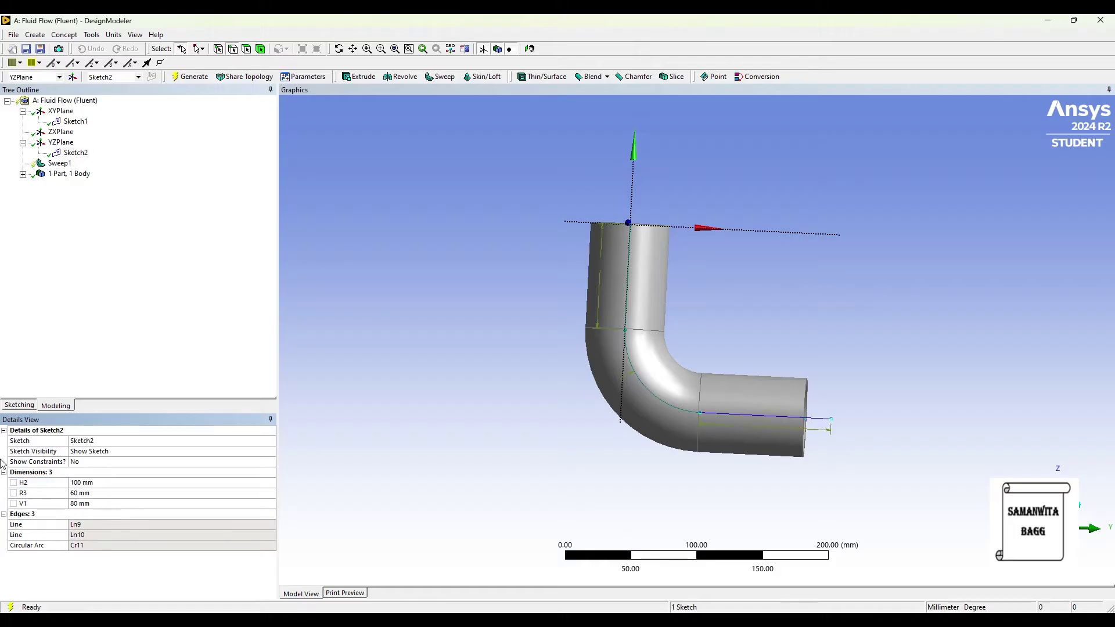
click(88, 504)
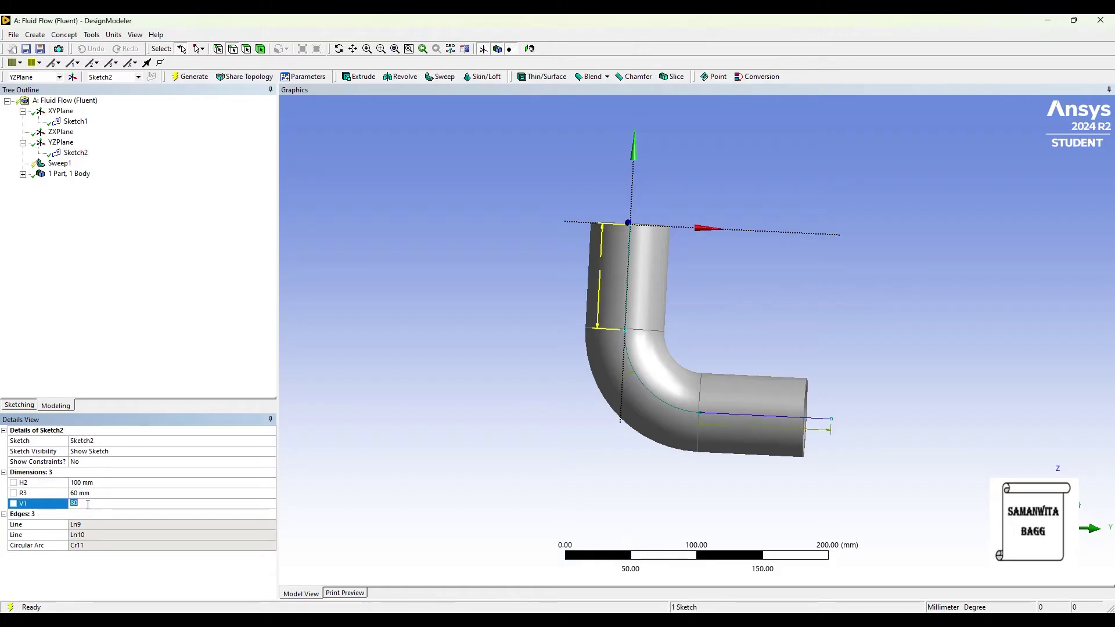
key(Return)
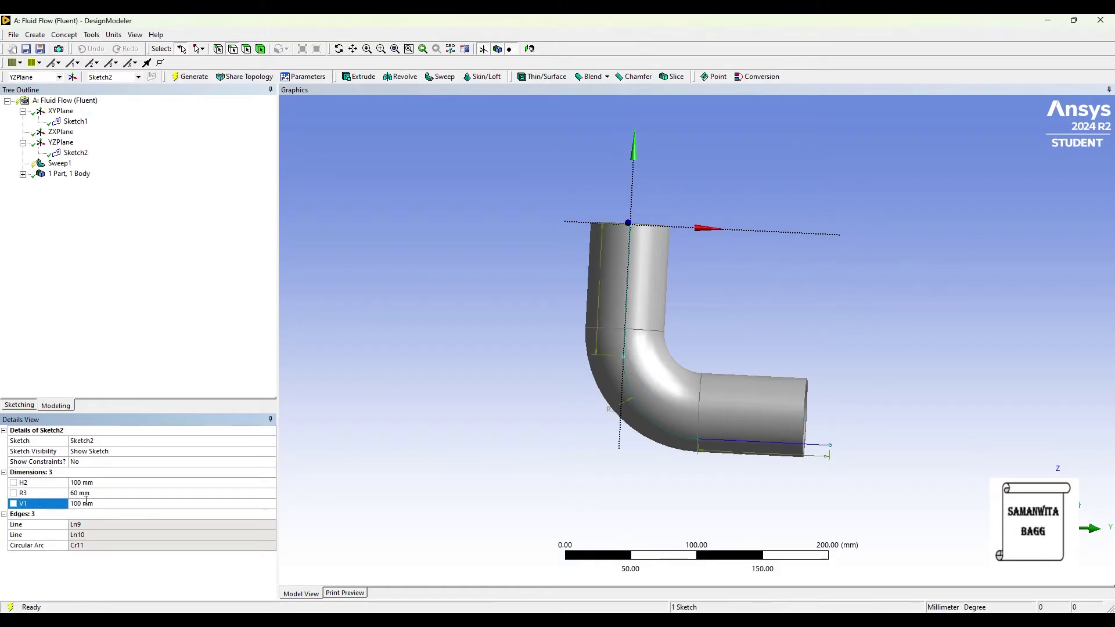
click(190, 76)
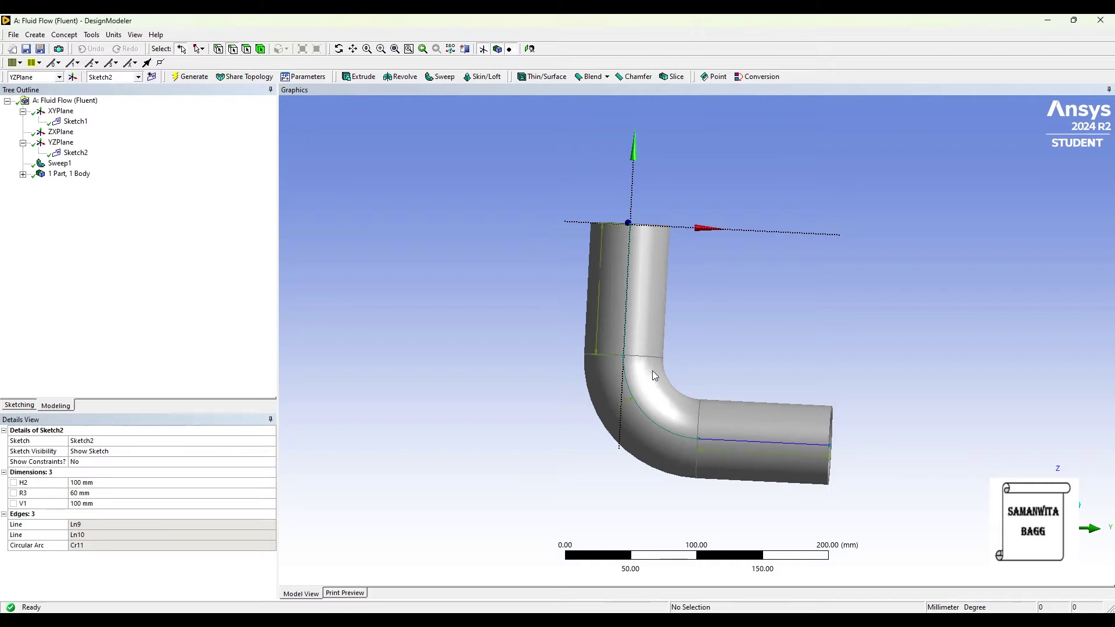
Step: Create a By Cavity Fill from the three inner faces of the pipe and generate the internal fluid volume
middle_drag(676, 438, 747, 463)
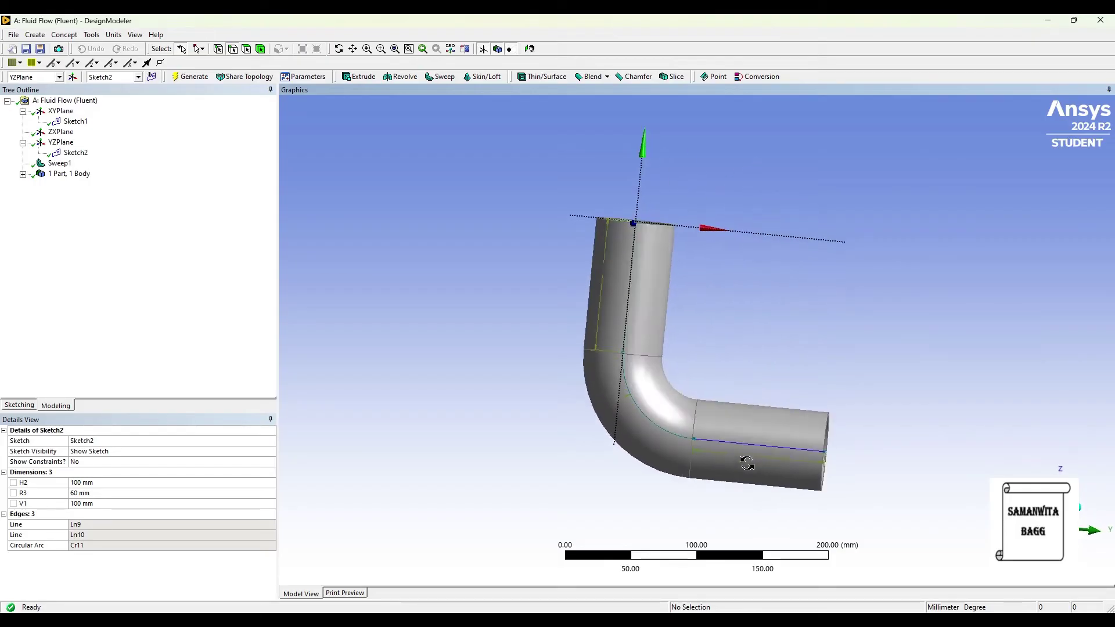
click(92, 35)
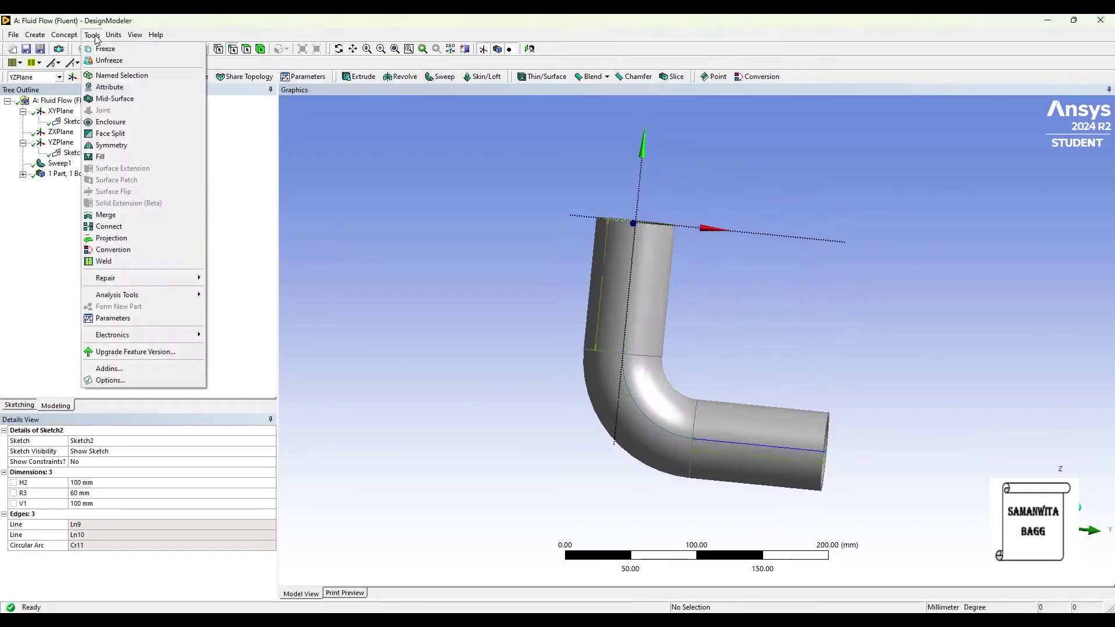
click(126, 158)
mouse_move(674, 297)
middle_down()
mouse_move(654, 346)
mouse_move(623, 319)
mouse_move(661, 297)
middle_up()
click(621, 306)
ctrl+click(653, 305)
middle_drag(601, 264, 491, 232)
ctrl+click(730, 368)
middle_drag(740, 378, 883, 473)
click(112, 463)
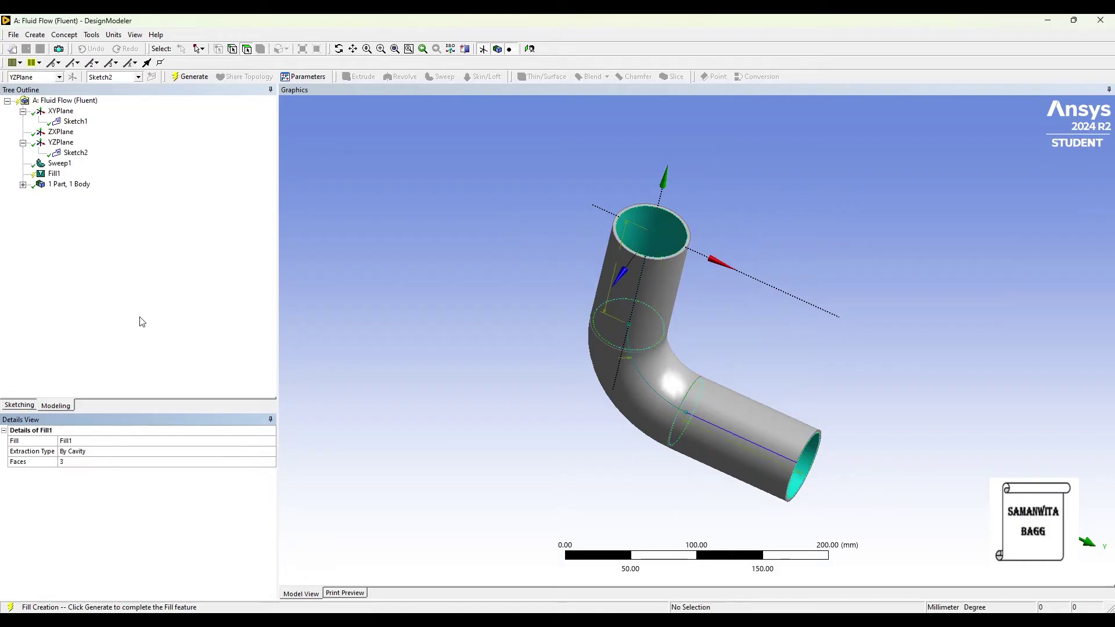
click(190, 78)
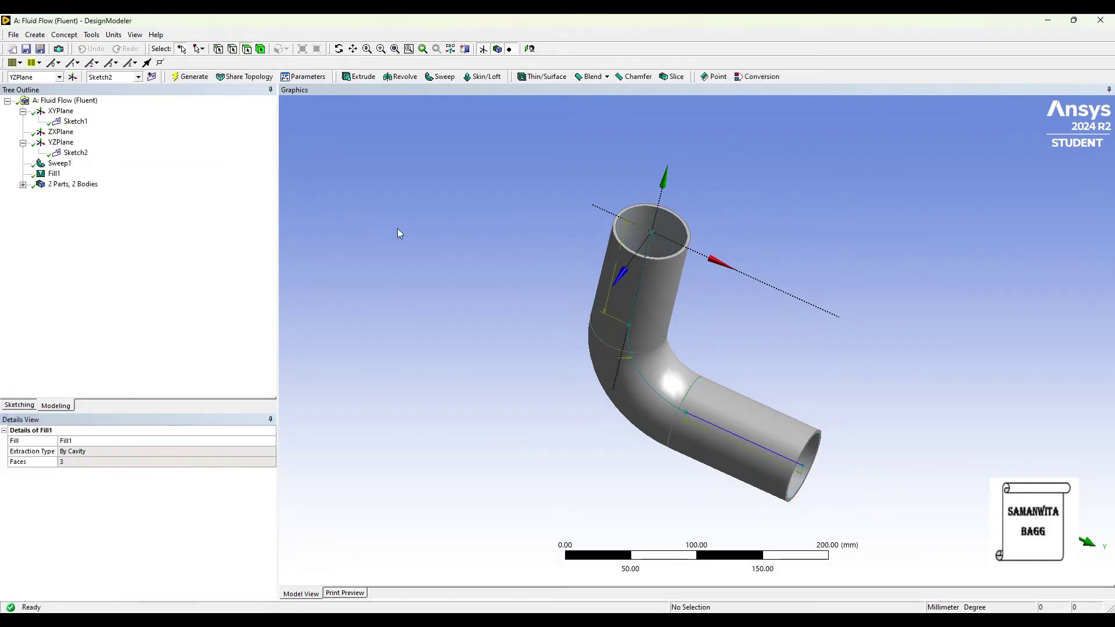
Step: Rename the solid body of the pipe wall as "pipe"
click(23, 185)
click(72, 196)
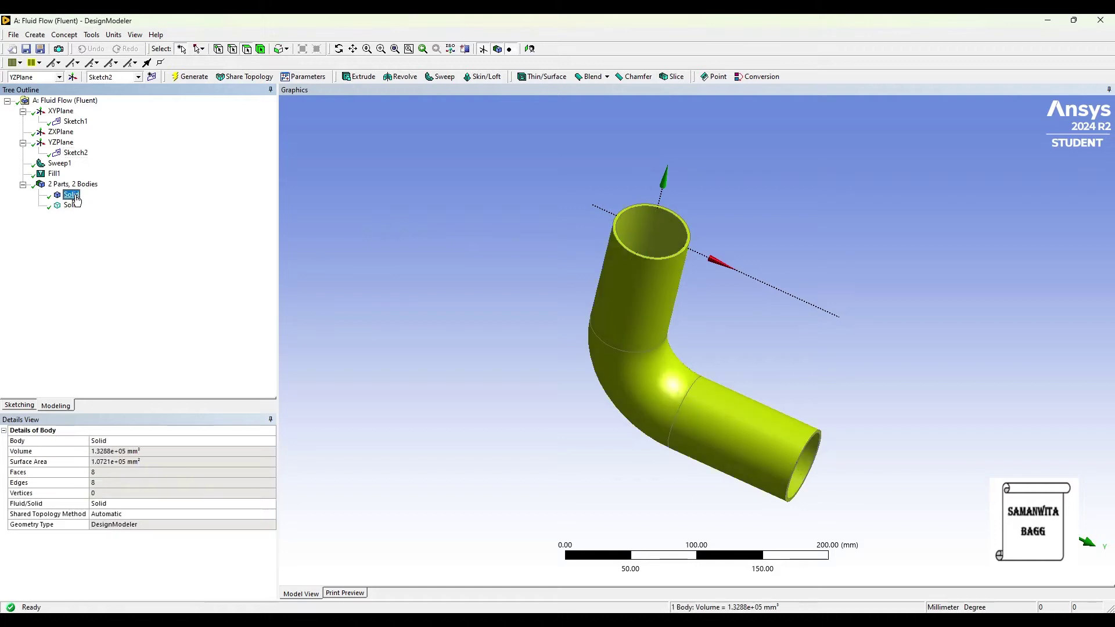
right_click(72, 198)
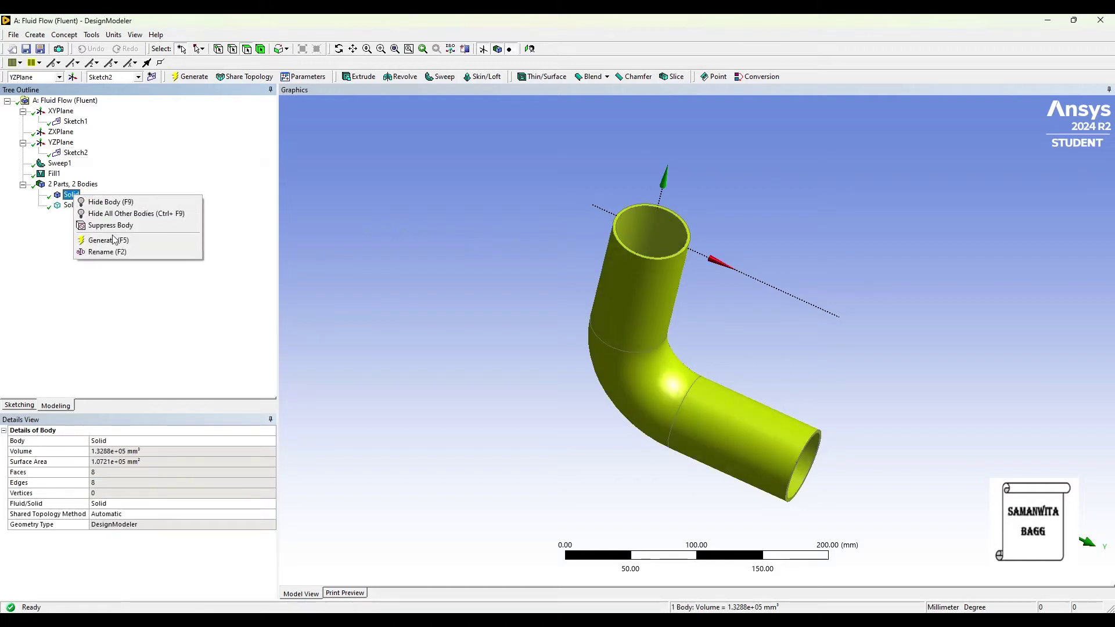
click(114, 253)
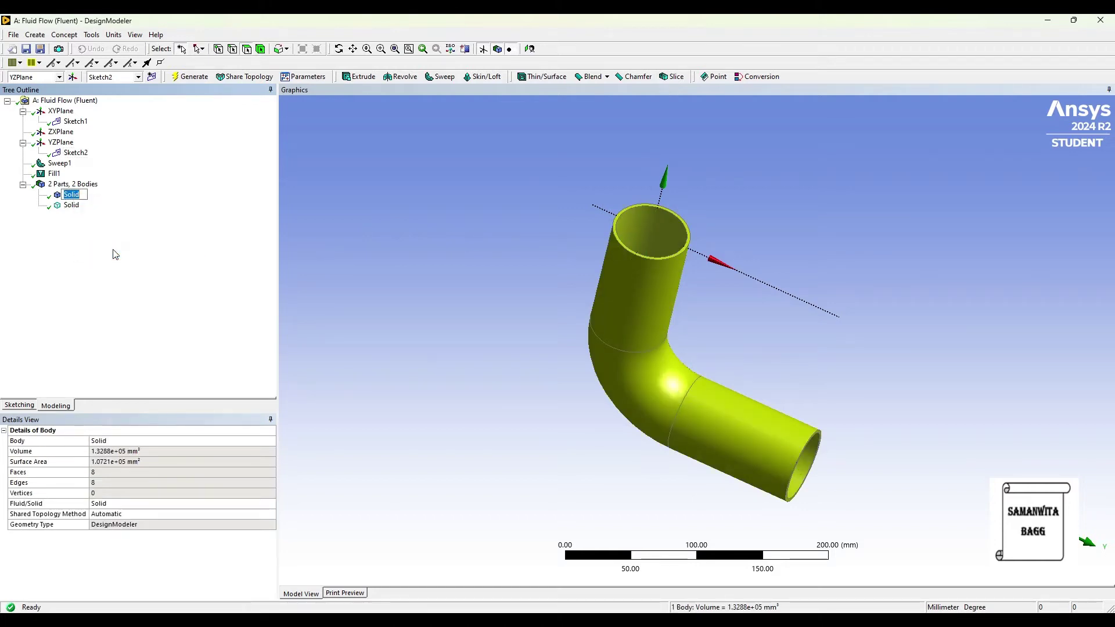
text(w)
text(ipe)
key(Return)
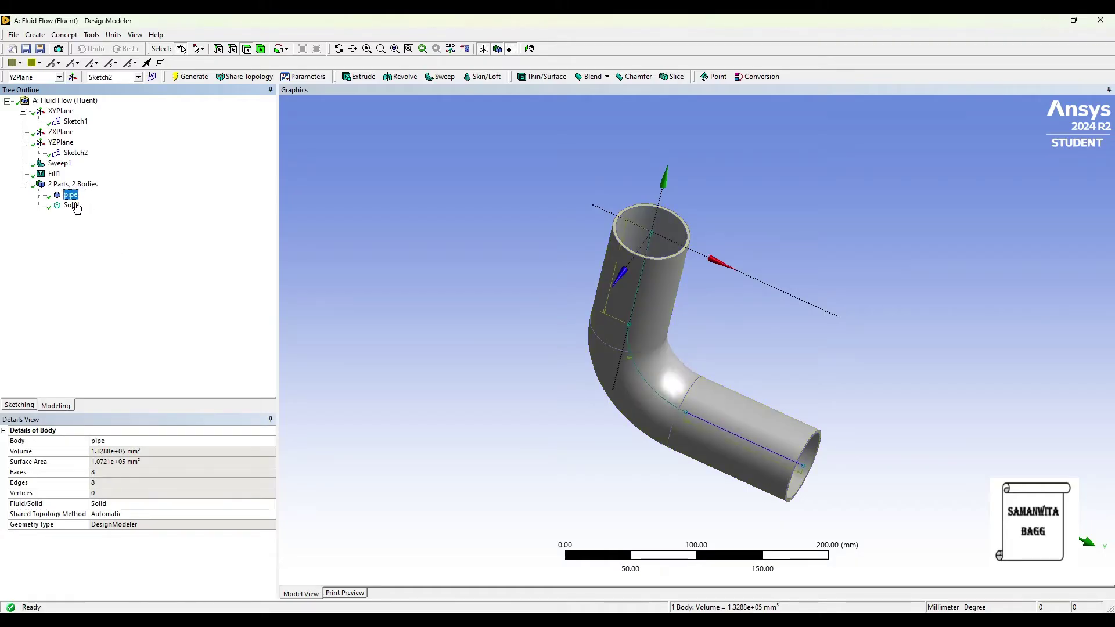
Step: Rename the body filling the pipe's cavity as "fluid"
click(72, 205)
right_click(75, 208)
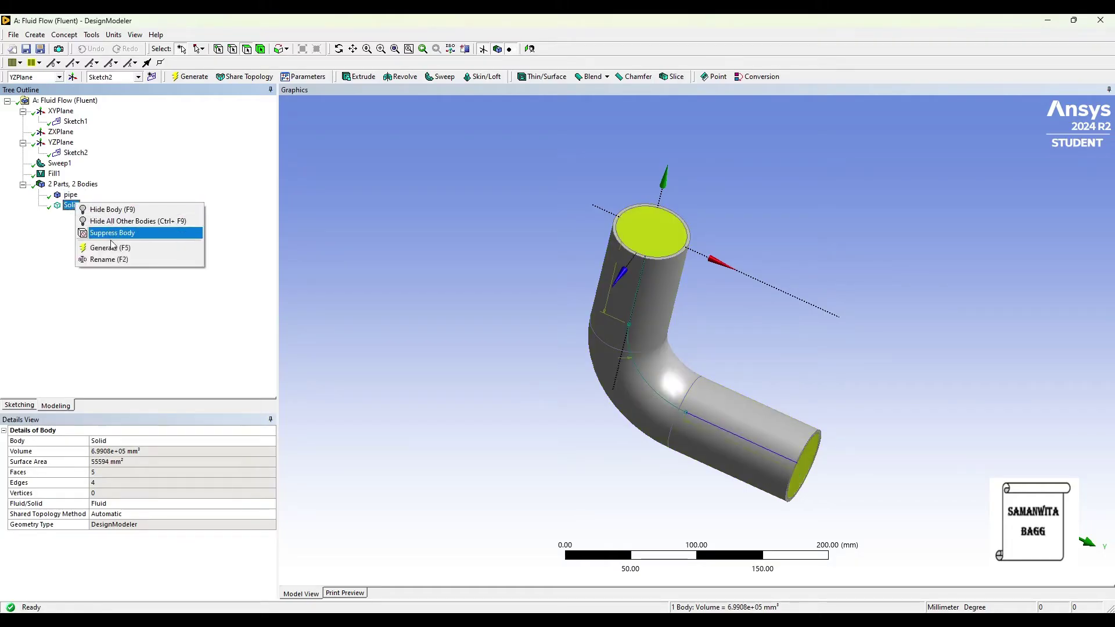
click(116, 261)
text(flui)
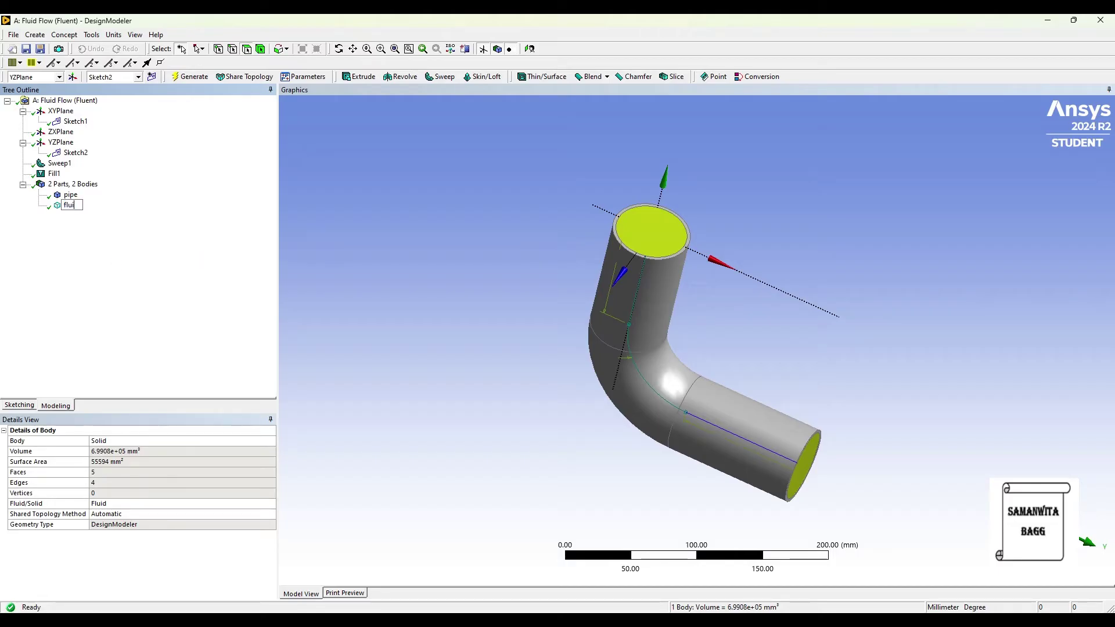
key(Return)
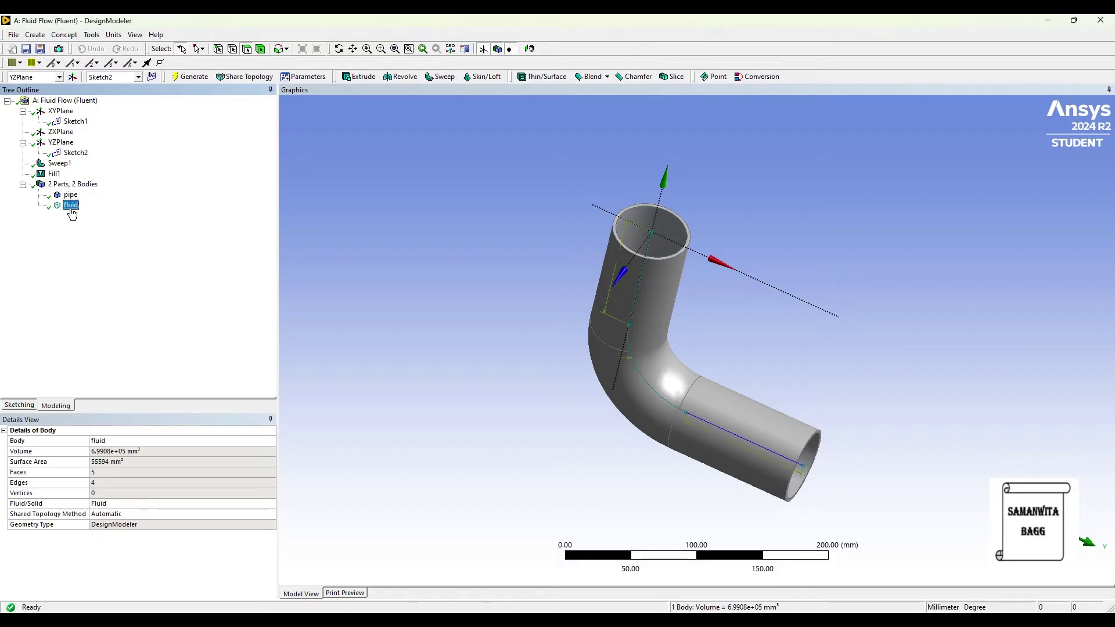
click(71, 207)
middle_drag(712, 437, 691, 384)
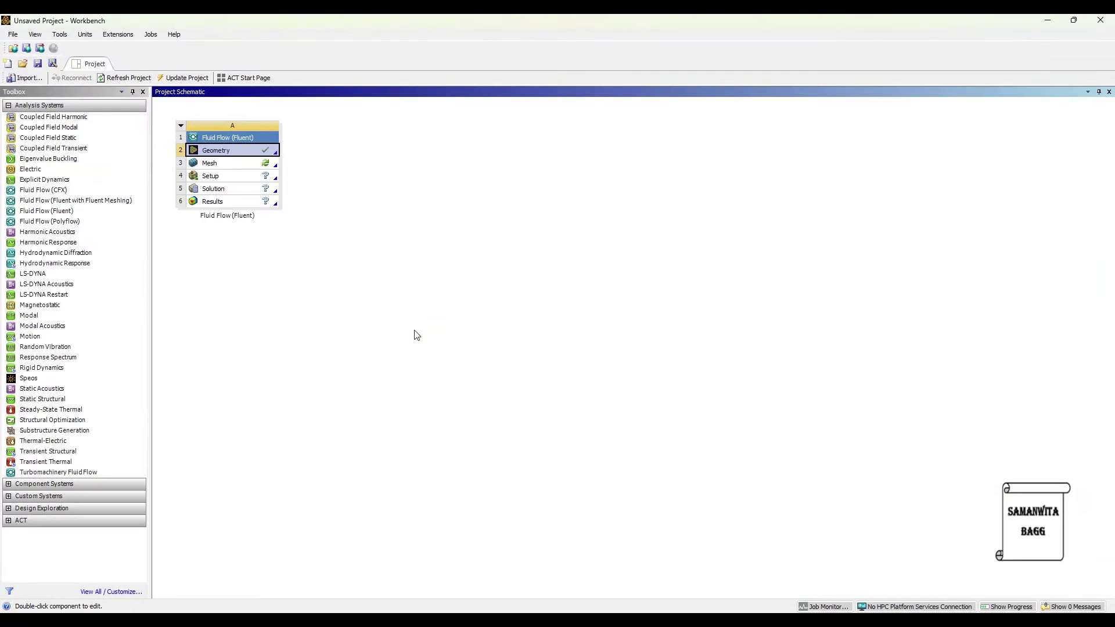
Step: Switch to Meshing from the Fluent system's Mesh cell and generate the mesh with a 0.01 m element size
double_click(221, 166)
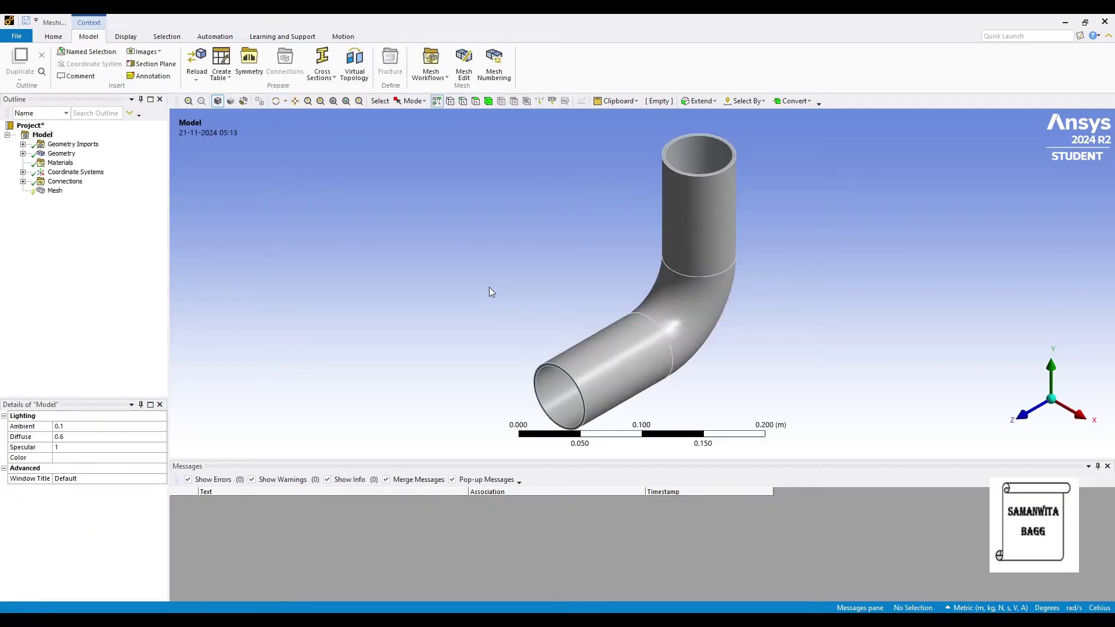
click(55, 192)
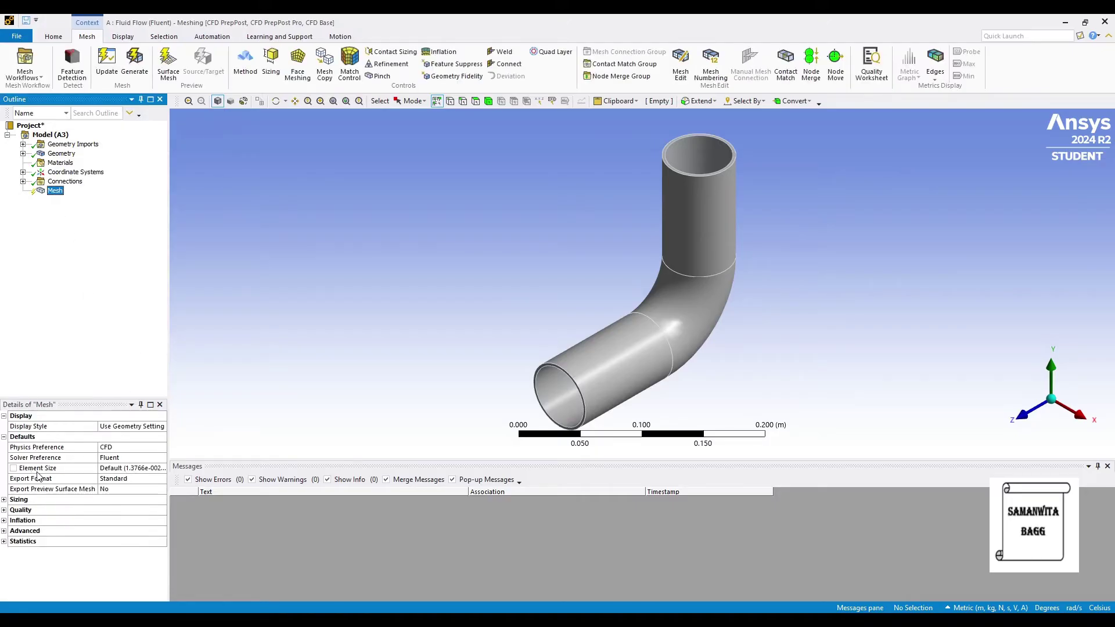
click(130, 469)
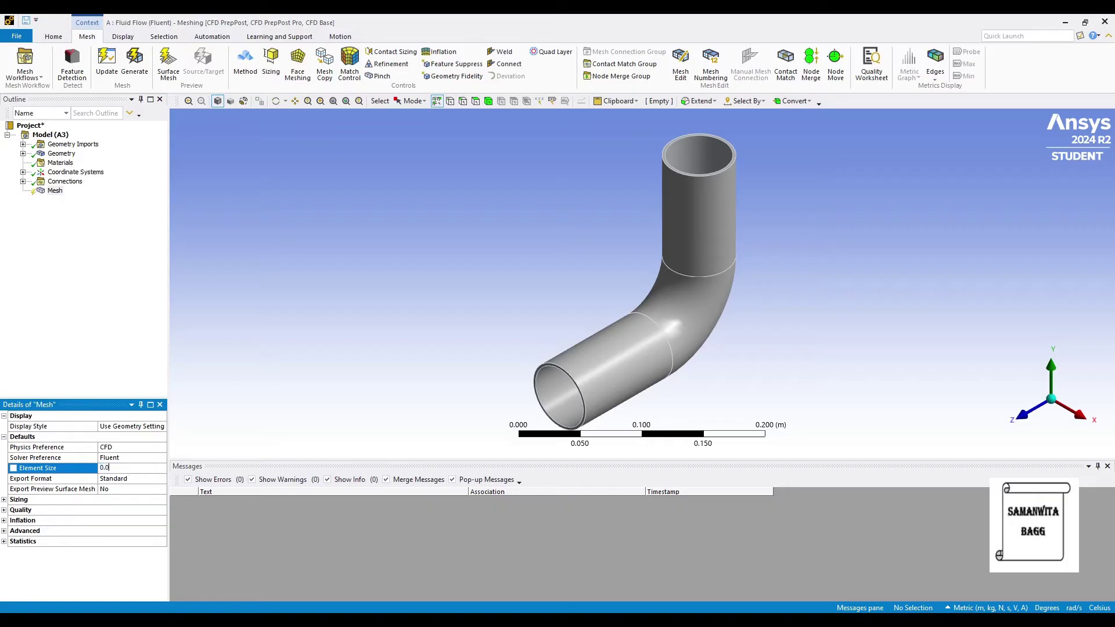
key(Return)
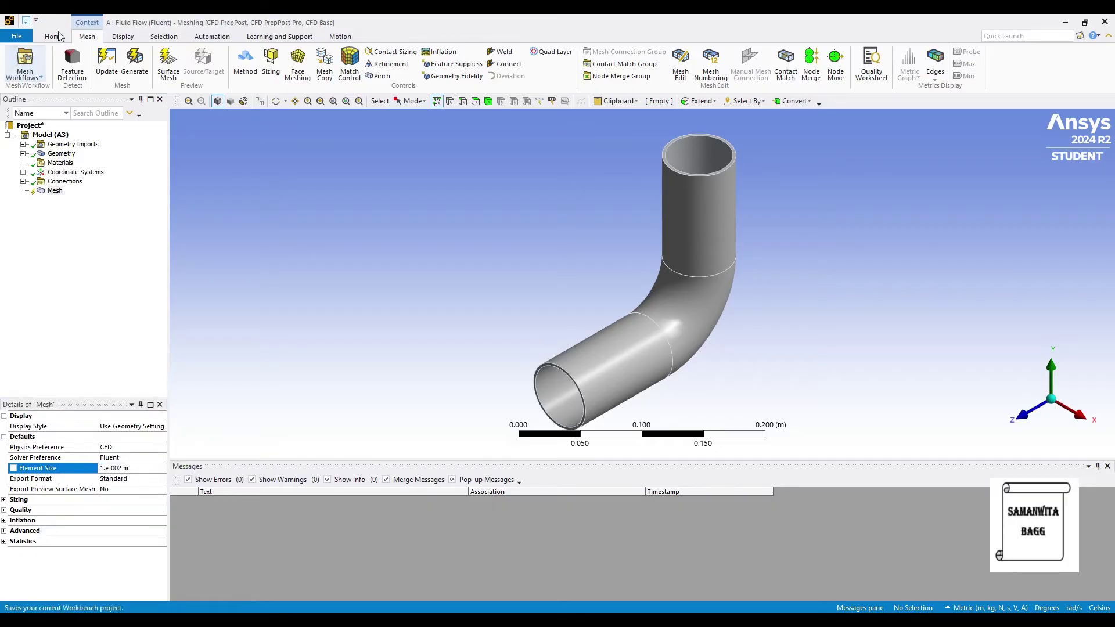
click(138, 56)
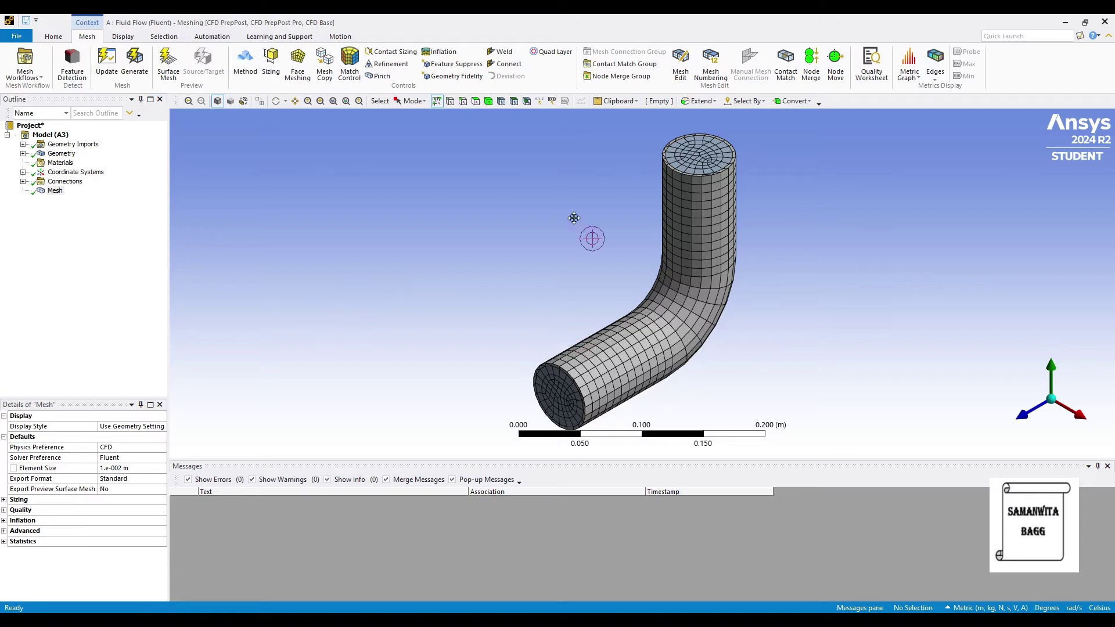
Step: Create a named selection "inlet" from the fluid's circular end face on the vertical leg of the elbow
scroll(659, 314, down, 2)
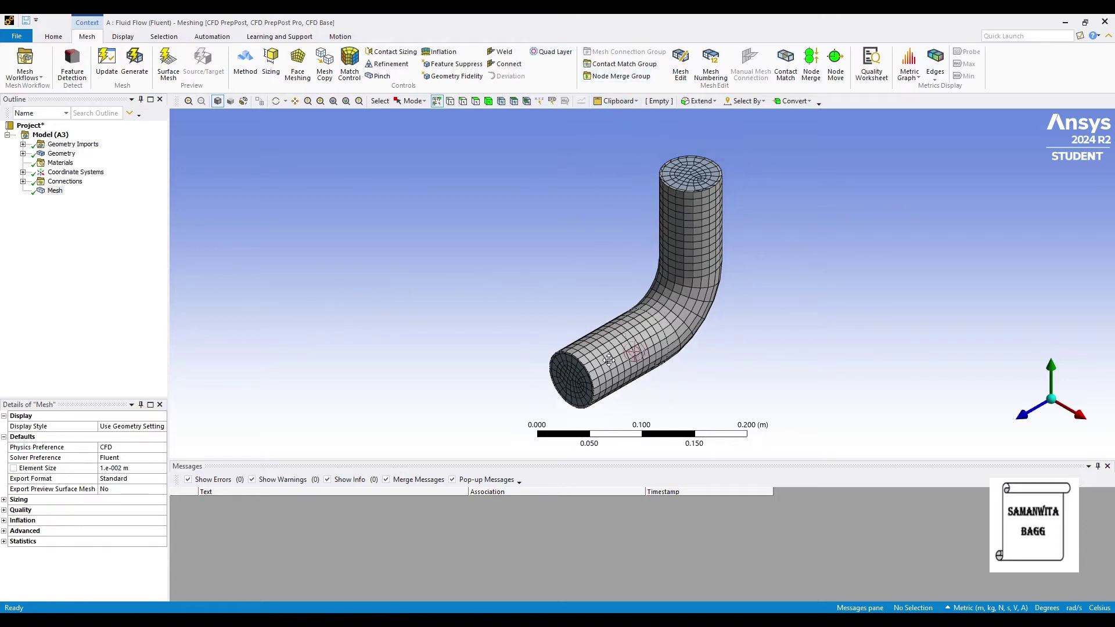
click(579, 387)
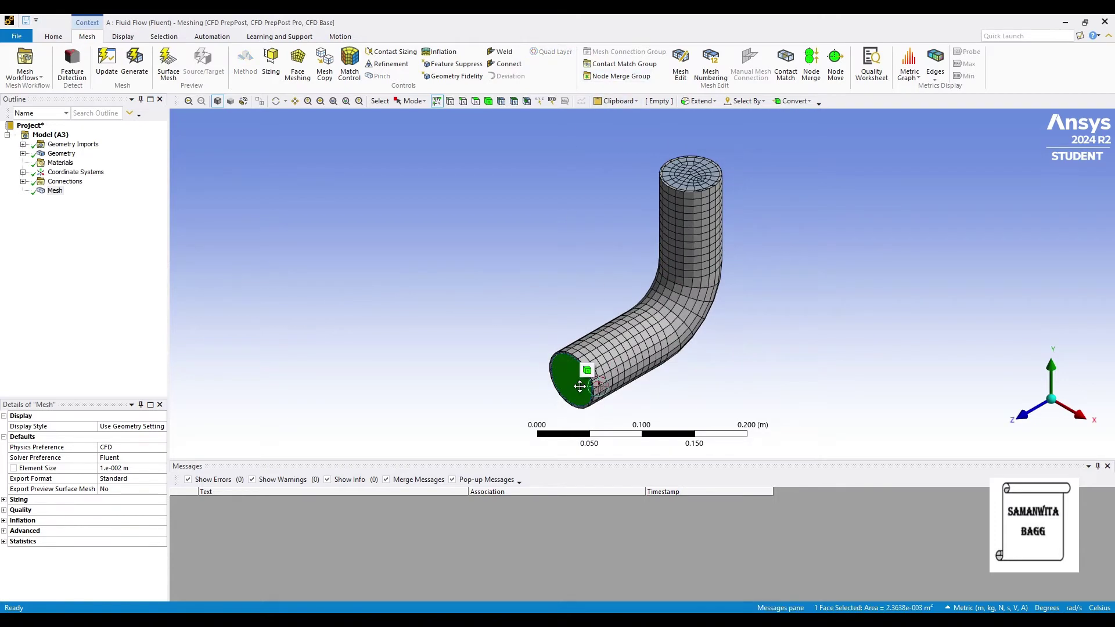
click(685, 178)
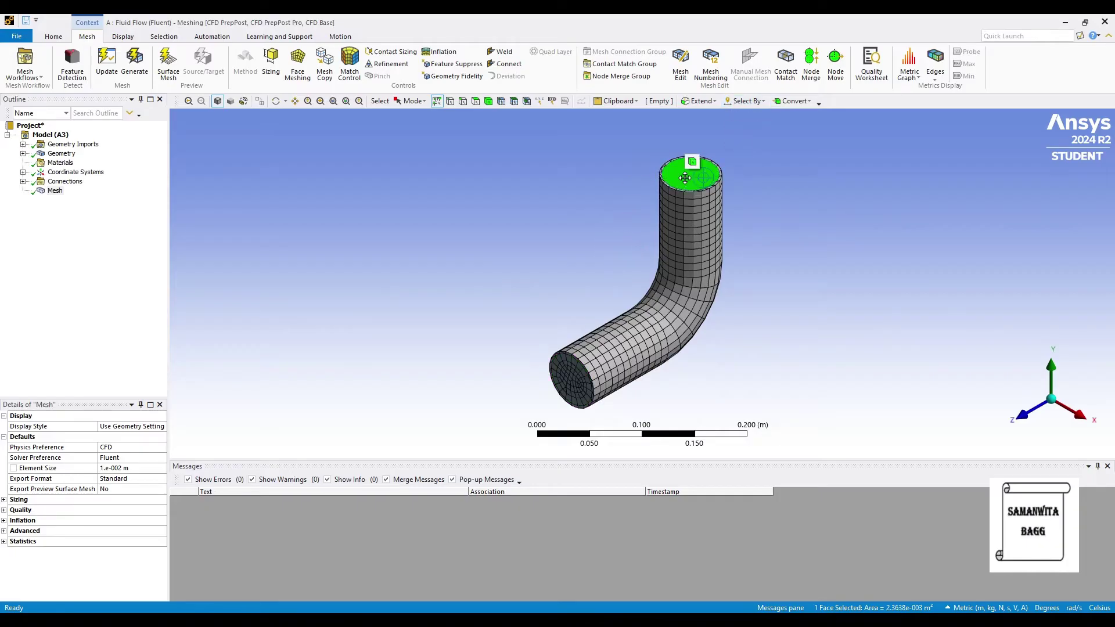
right_click(686, 179)
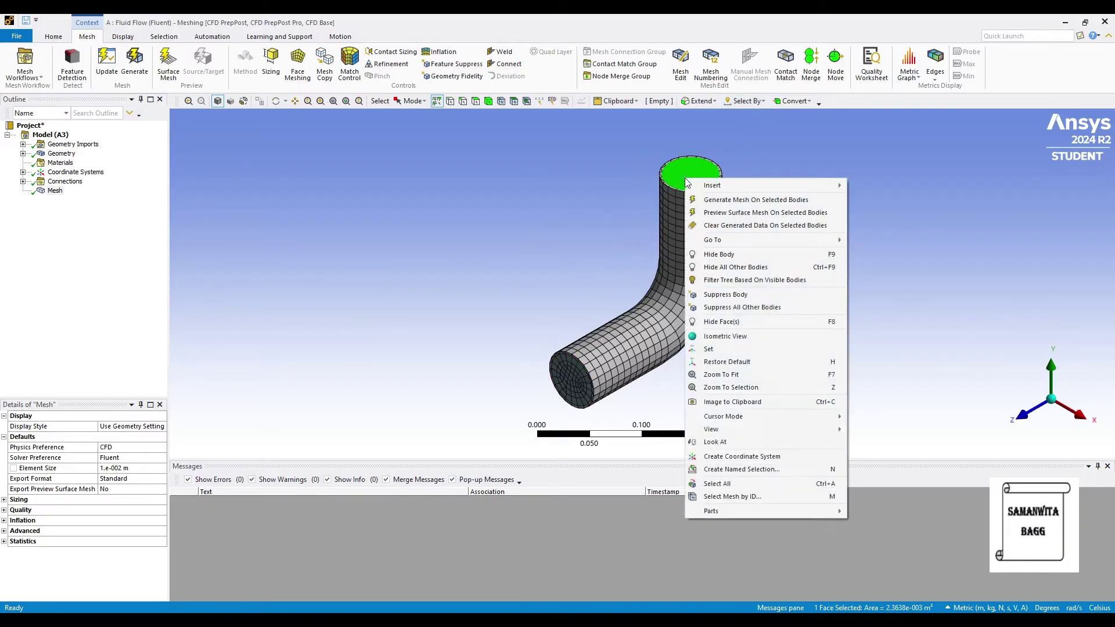
click(751, 471)
text(i)
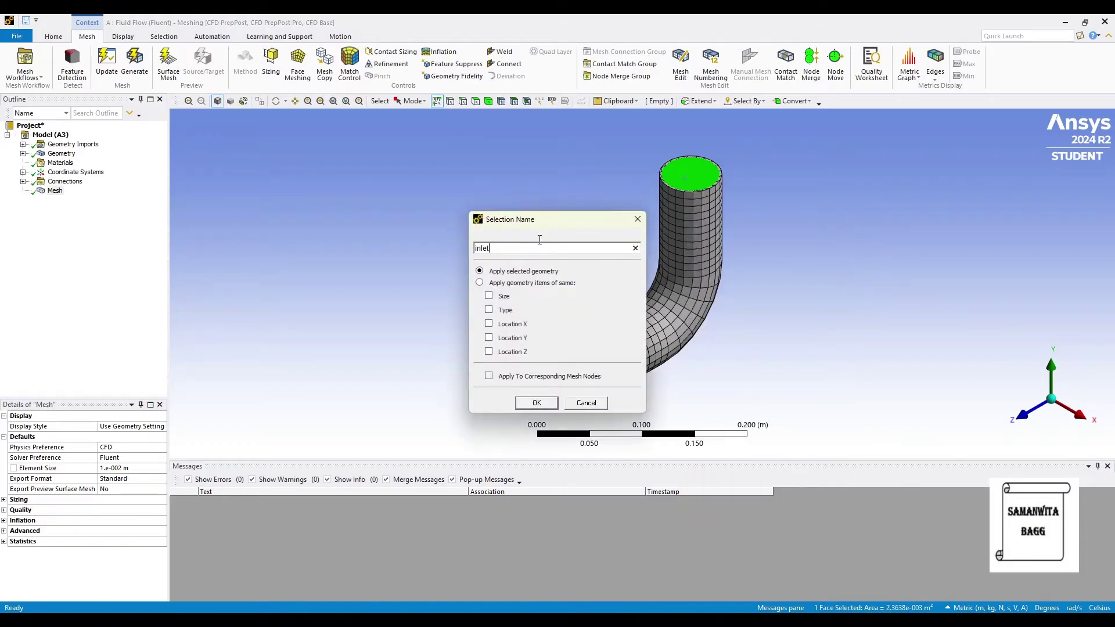
text(nlet)
key(Return)
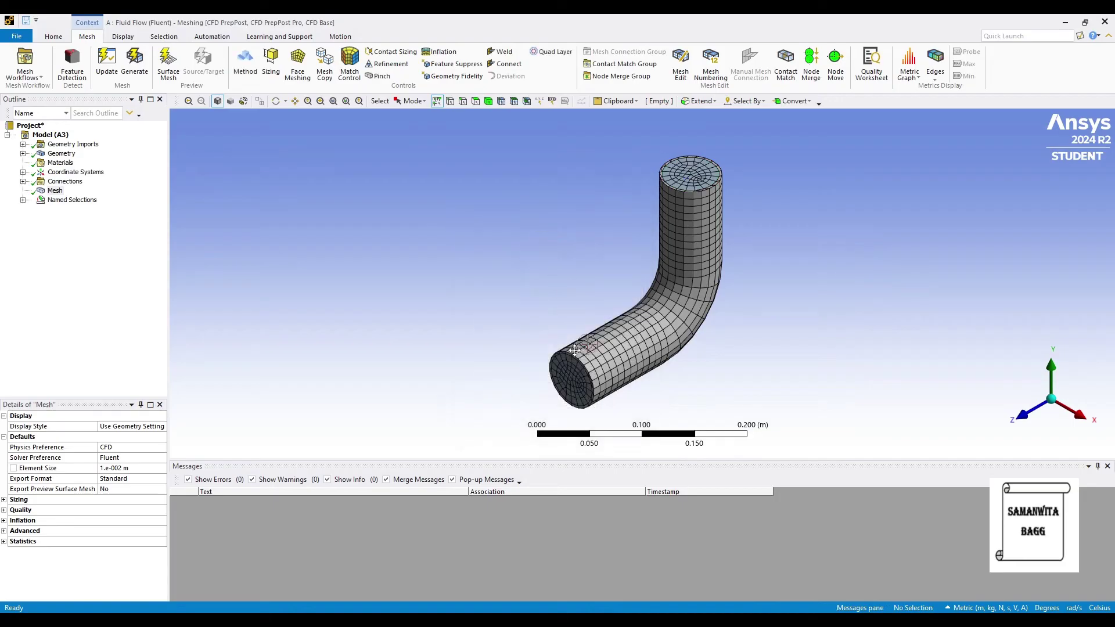
Step: Create a named selection "outlet" from the fluid's circular end face on the horizontal leg
click(581, 383)
right_click(580, 378)
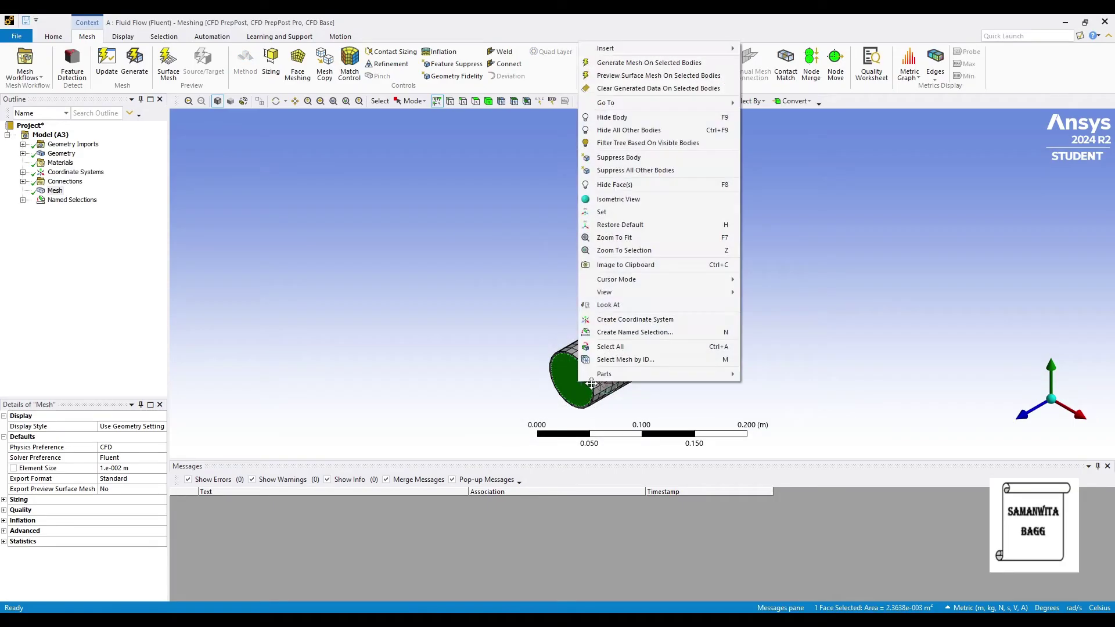
click(635, 333)
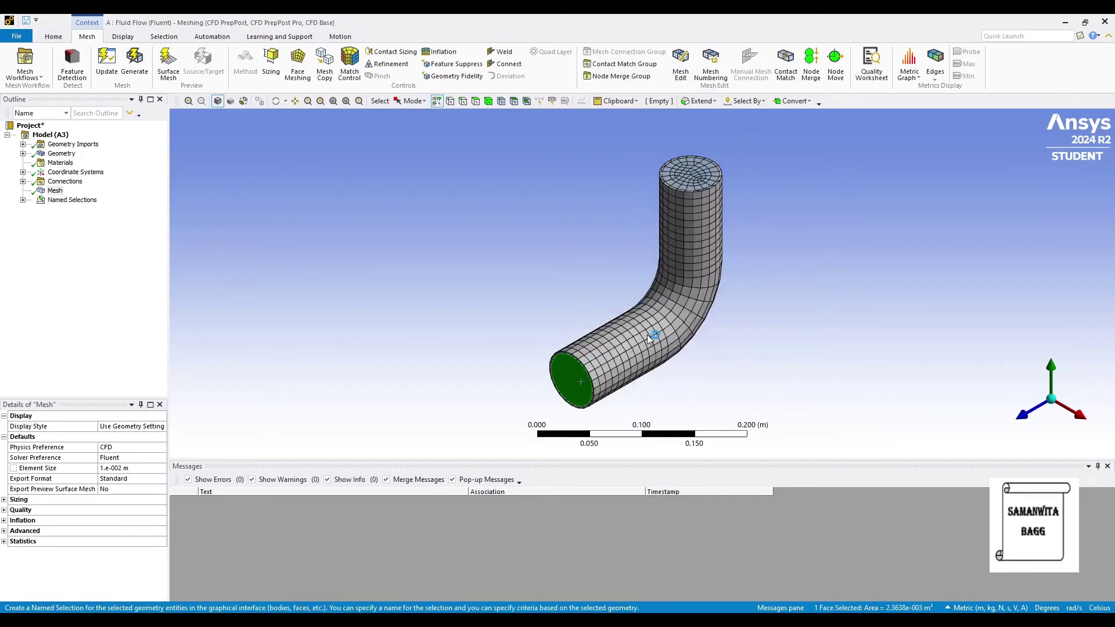
text(outlet)
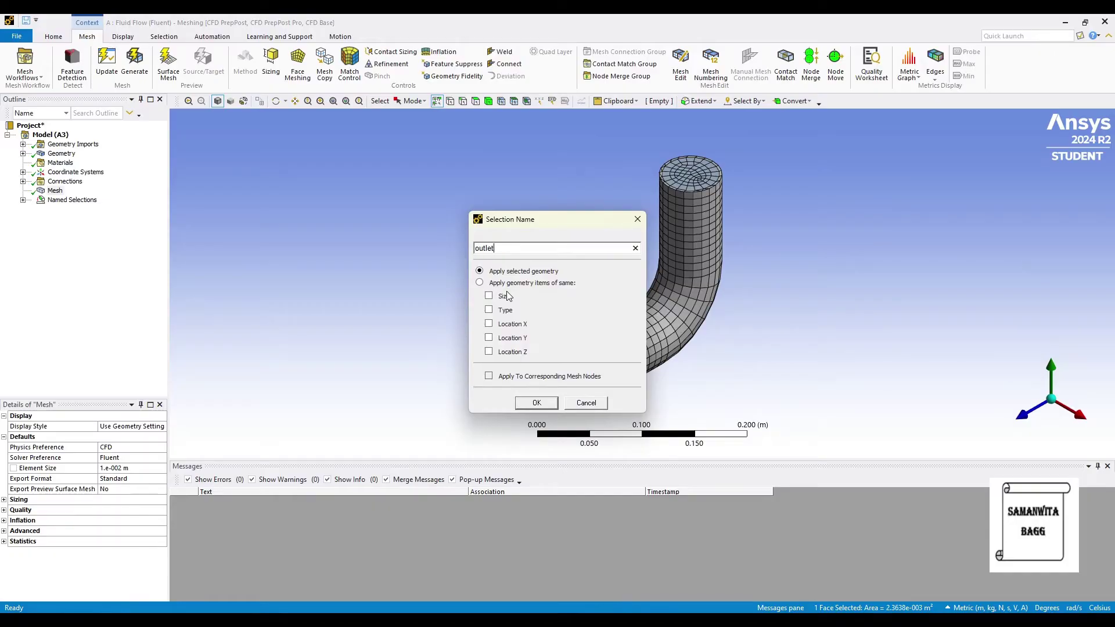
click(537, 403)
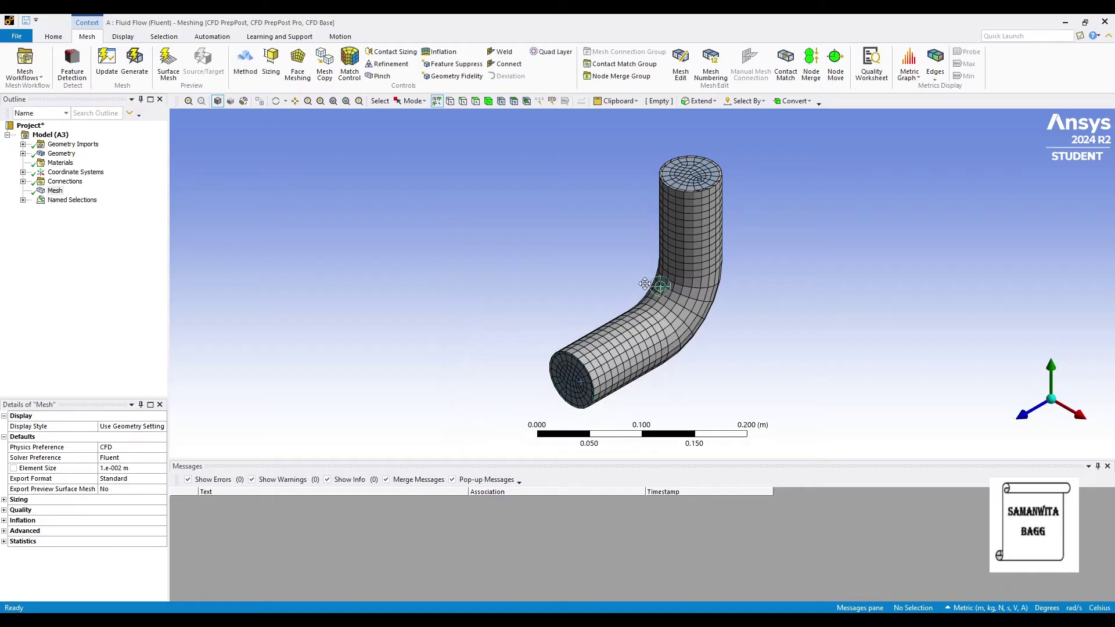
Step: Create a named selection "wall" from the three outer pipe faces and expand the list of named selections
click(689, 240)
ctrl+click(694, 299)
ctrl+click(633, 347)
right_click(604, 347)
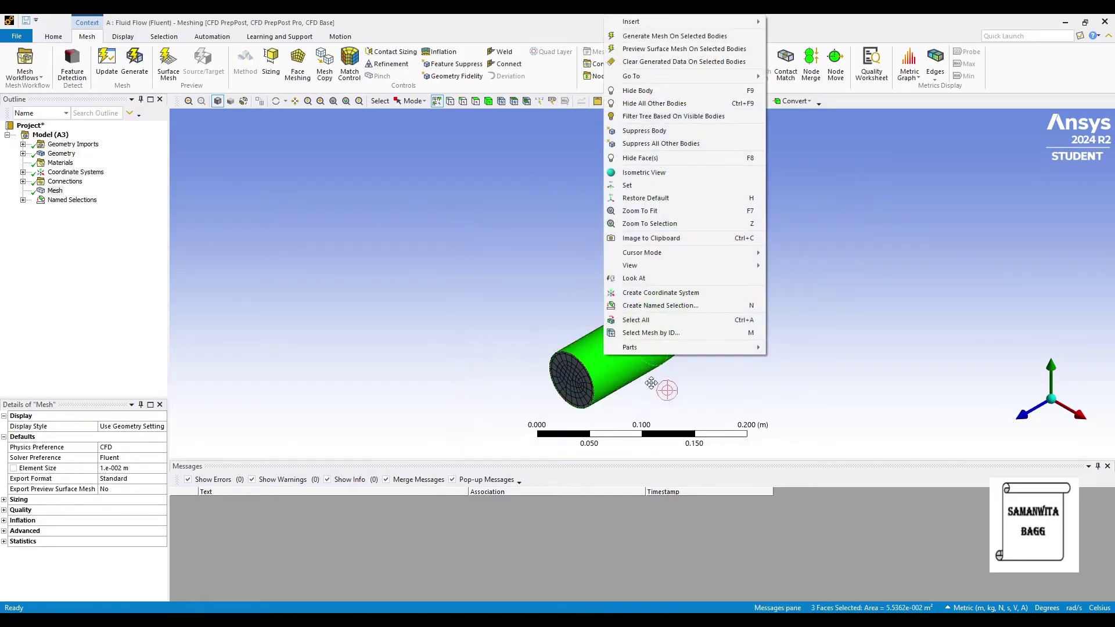
click(660, 304)
text(wall)
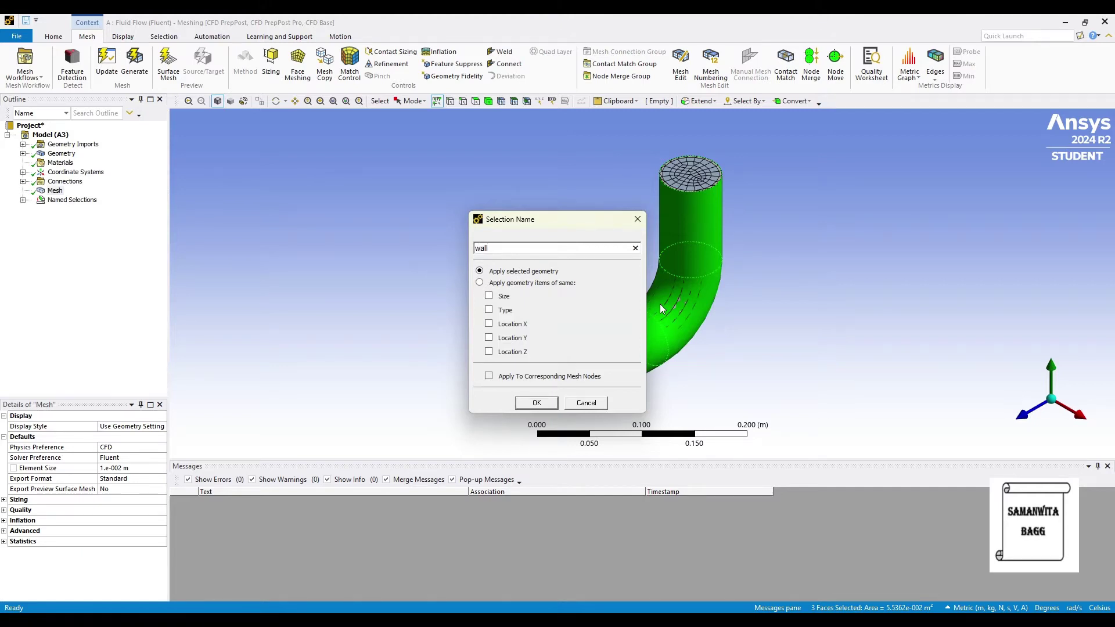
key(Return)
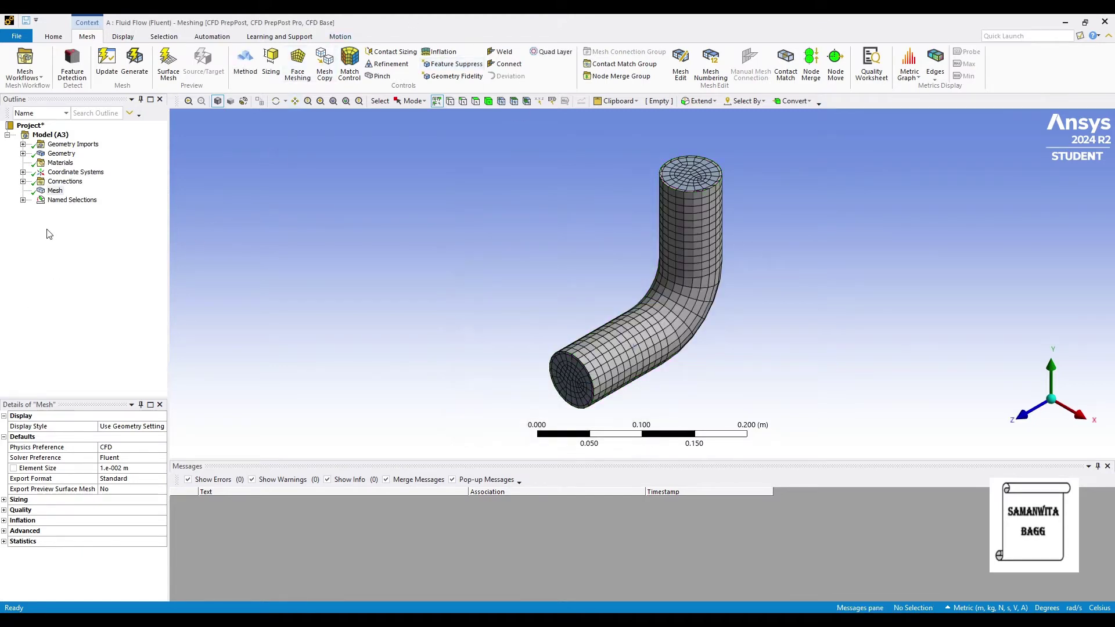
click(23, 200)
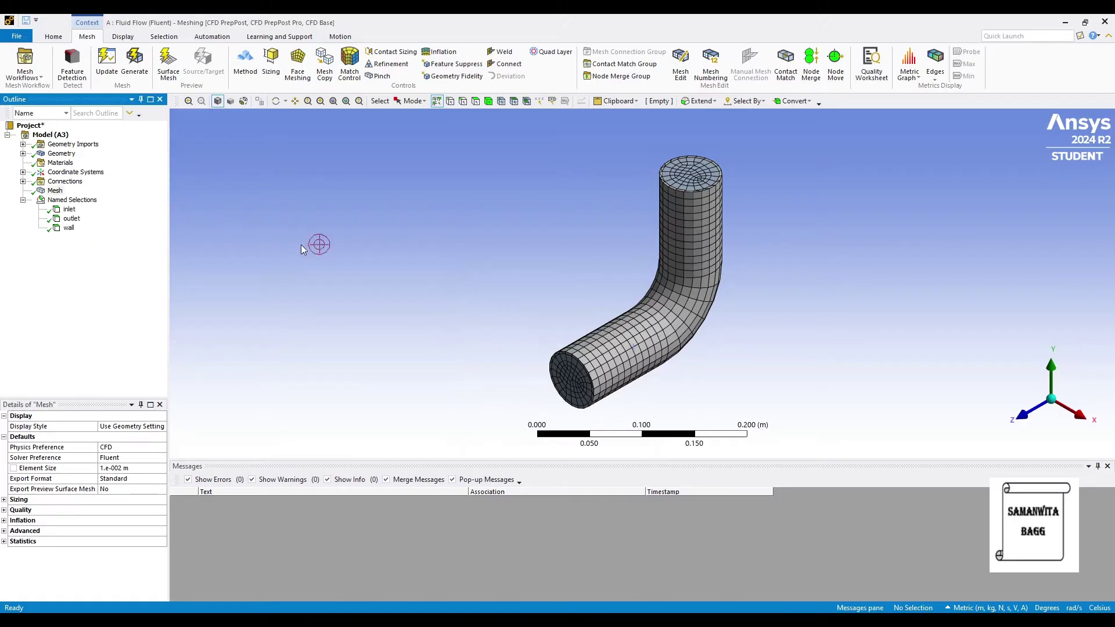
click(320, 245)
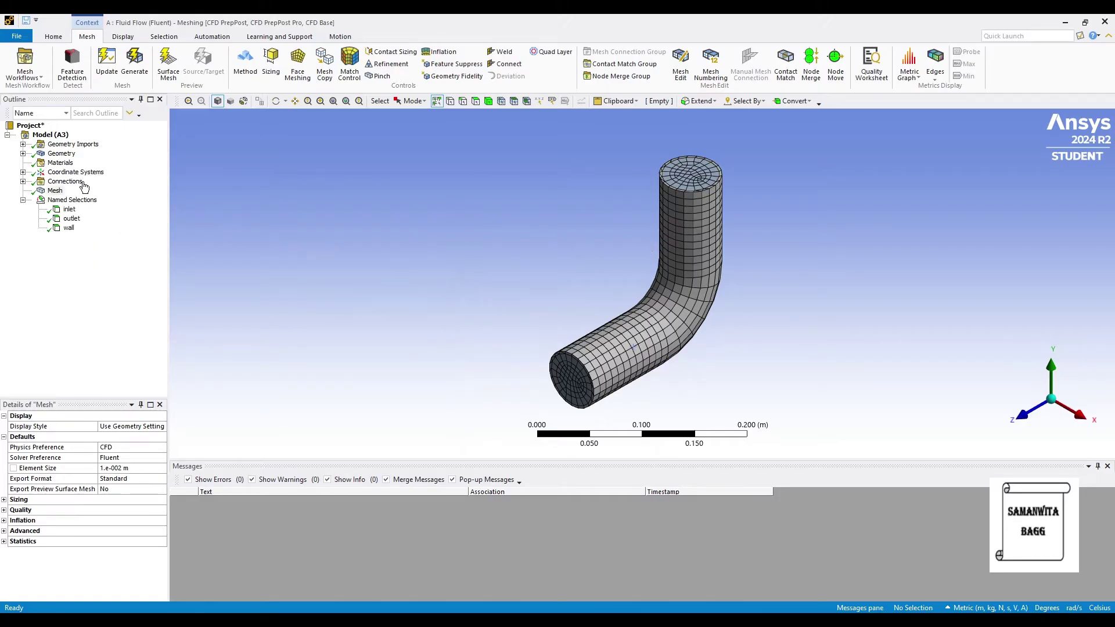
Step: Update the mesh for Fluent and close Meshing to return to the Workbench project
click(57, 192)
right_click(58, 194)
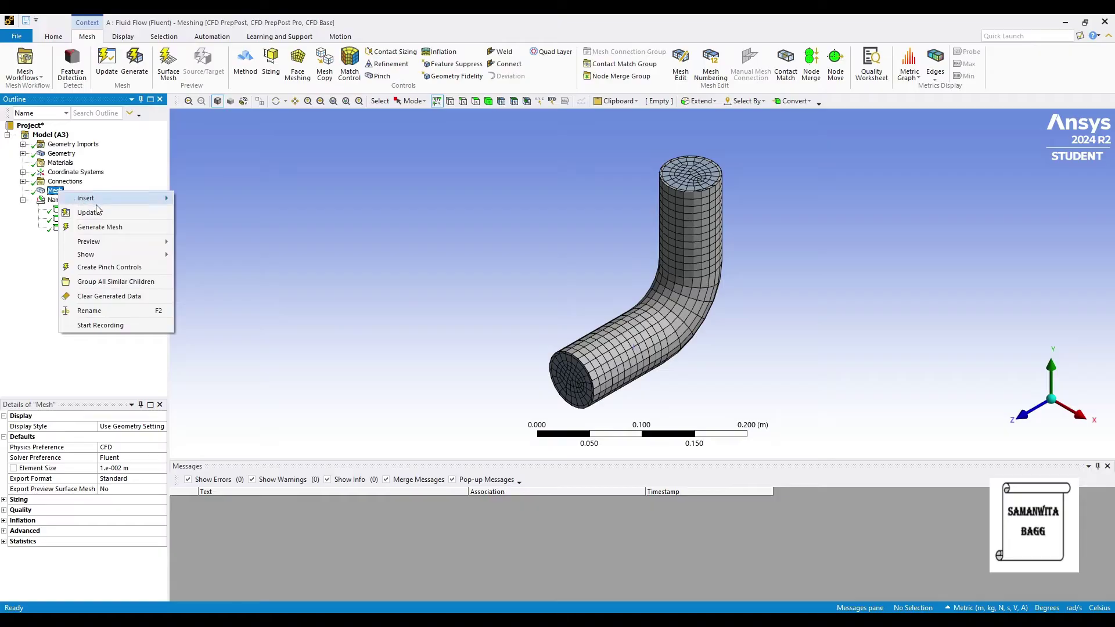
click(107, 214)
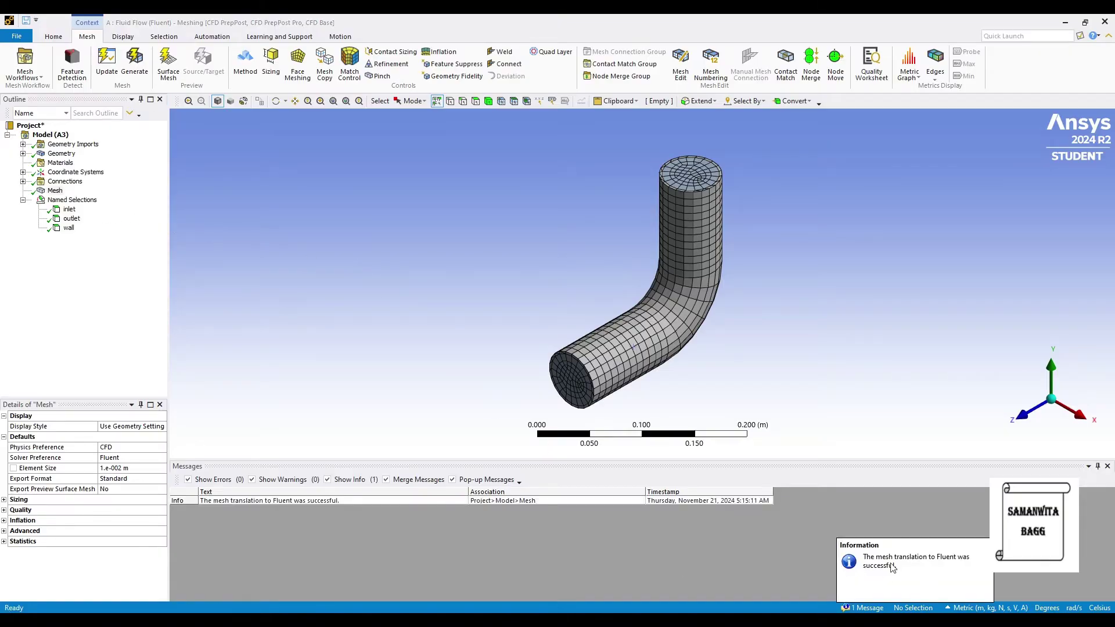
click(1104, 22)
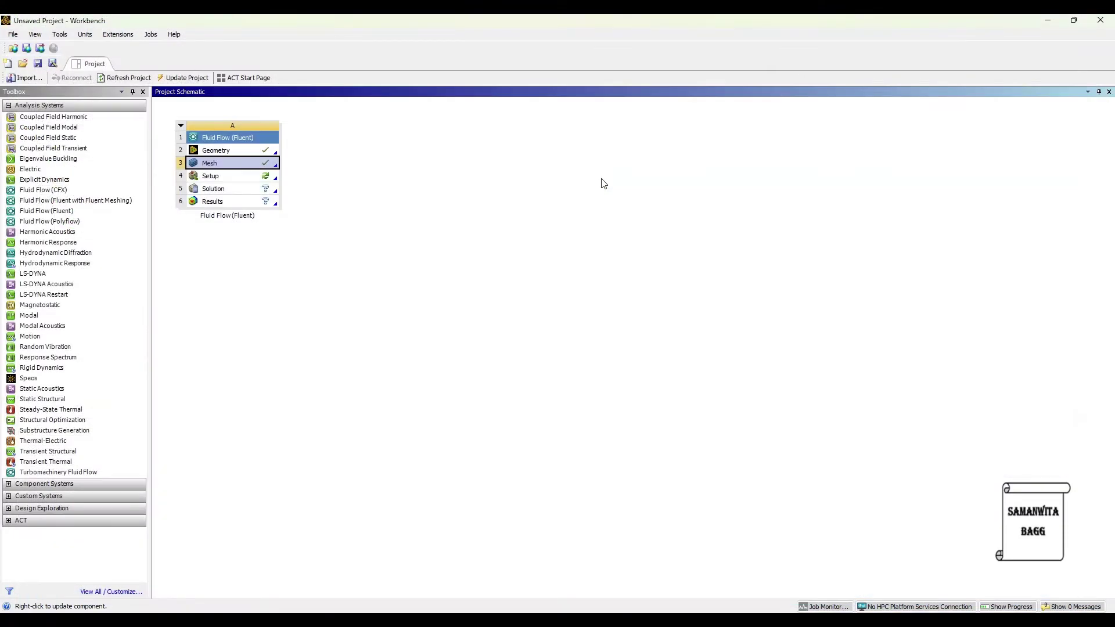
Step: Launch Fluent from the system's Setup cell with double precision enabled
double_click(229, 180)
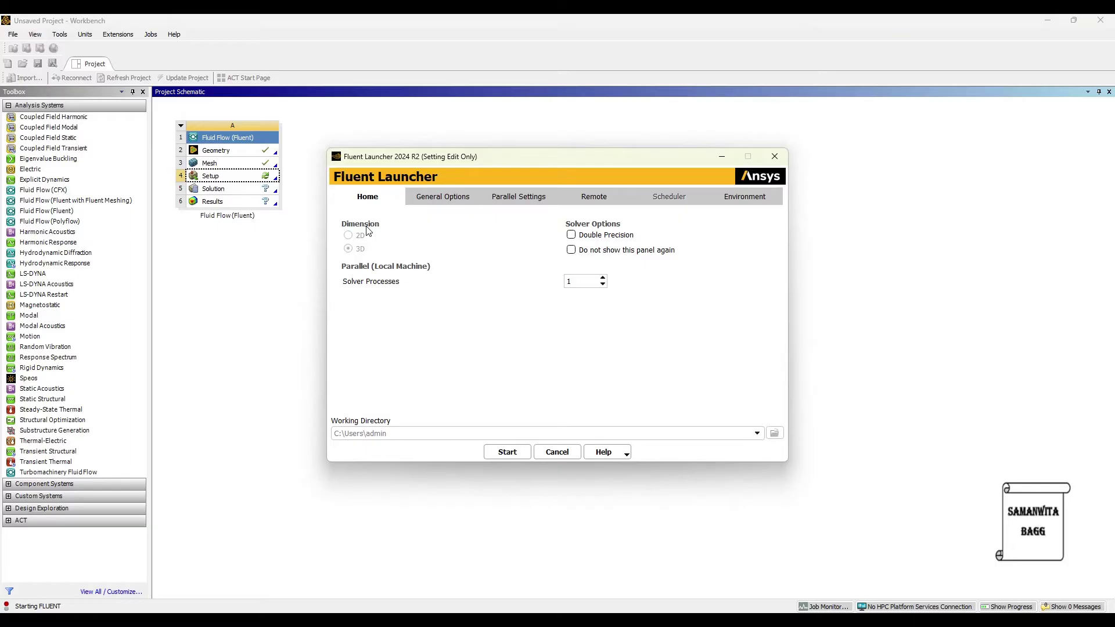
click(572, 236)
click(501, 451)
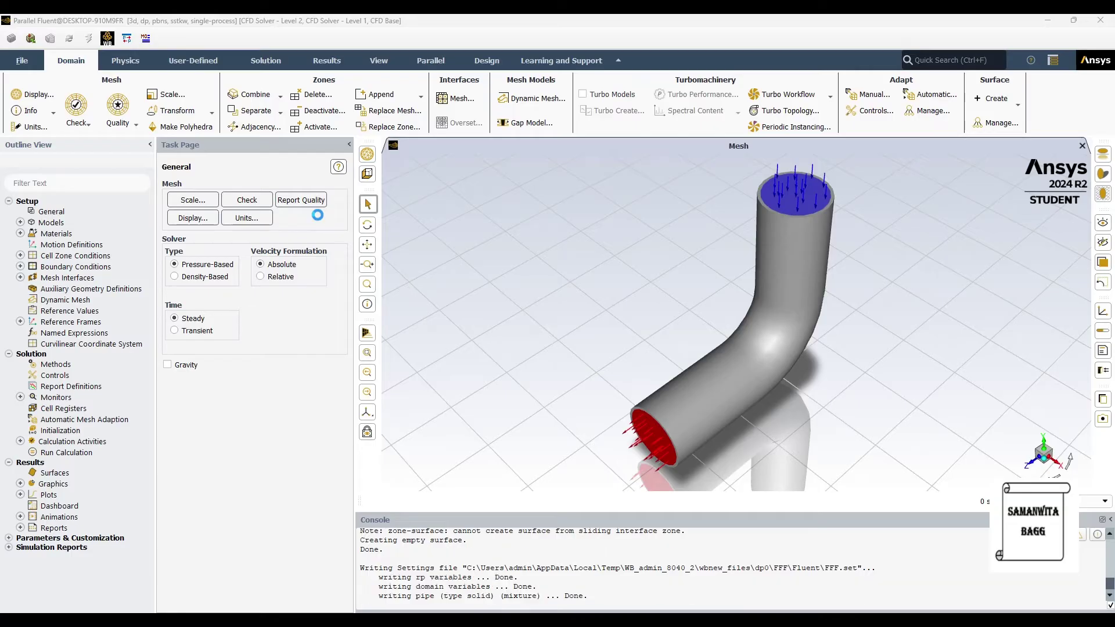
Step: Enable gravity and set the Y gravitational acceleration to -9.81 m/s²
click(186, 372)
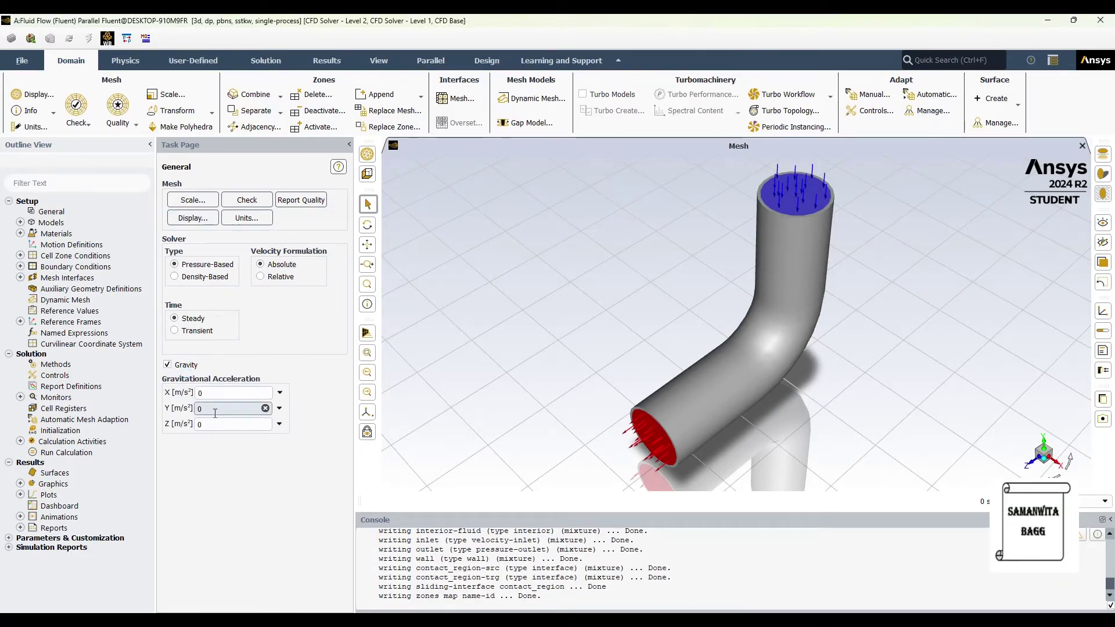
drag(215, 412, 166, 408)
text(-9.81)
key(Return)
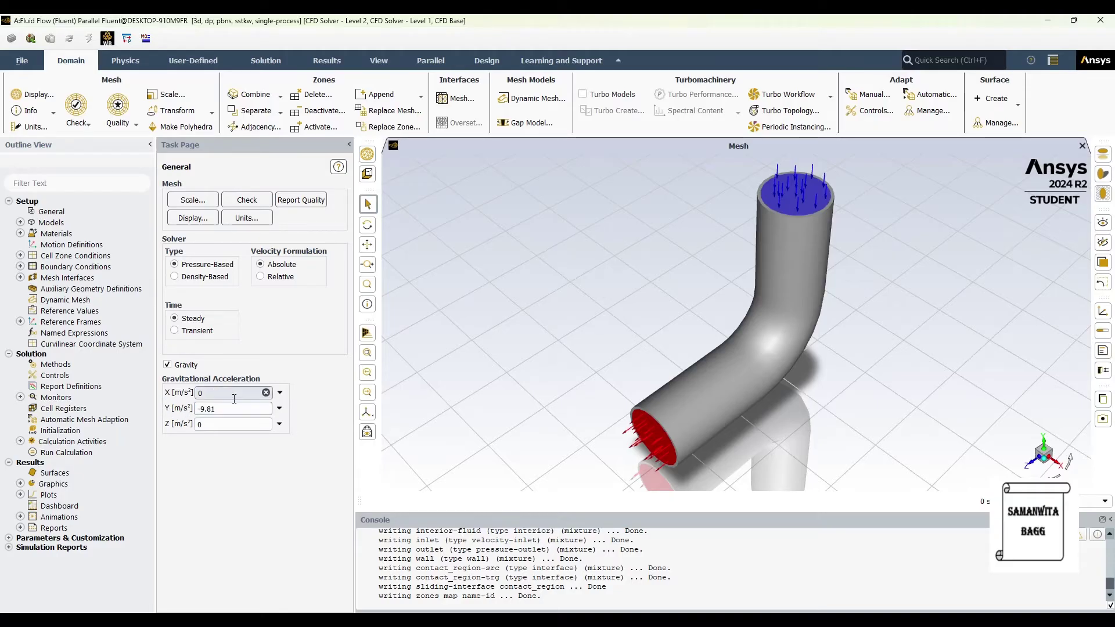
Step: Copy water-liquid (h2o<l>) from the Fluent database into the project's fluid materials
click(20, 234)
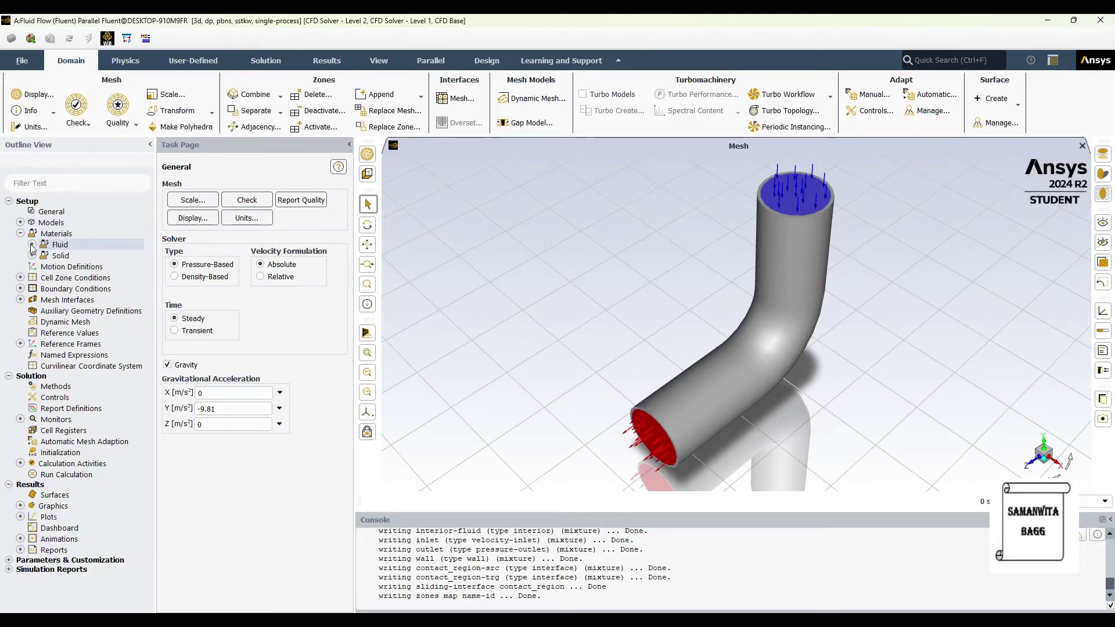
click(32, 244)
click(84, 257)
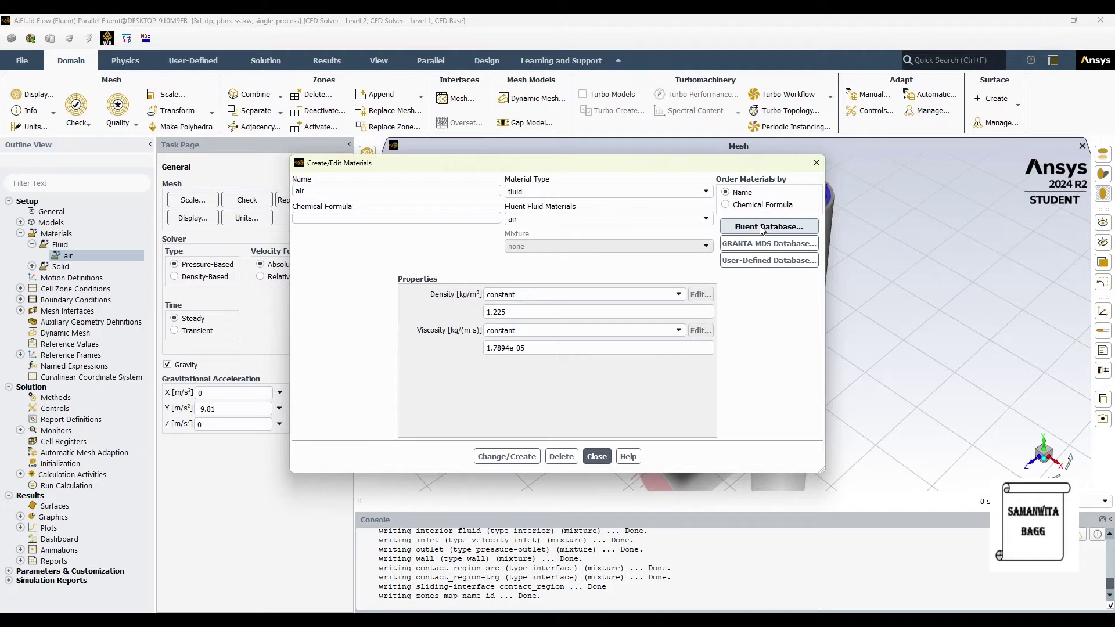
click(763, 228)
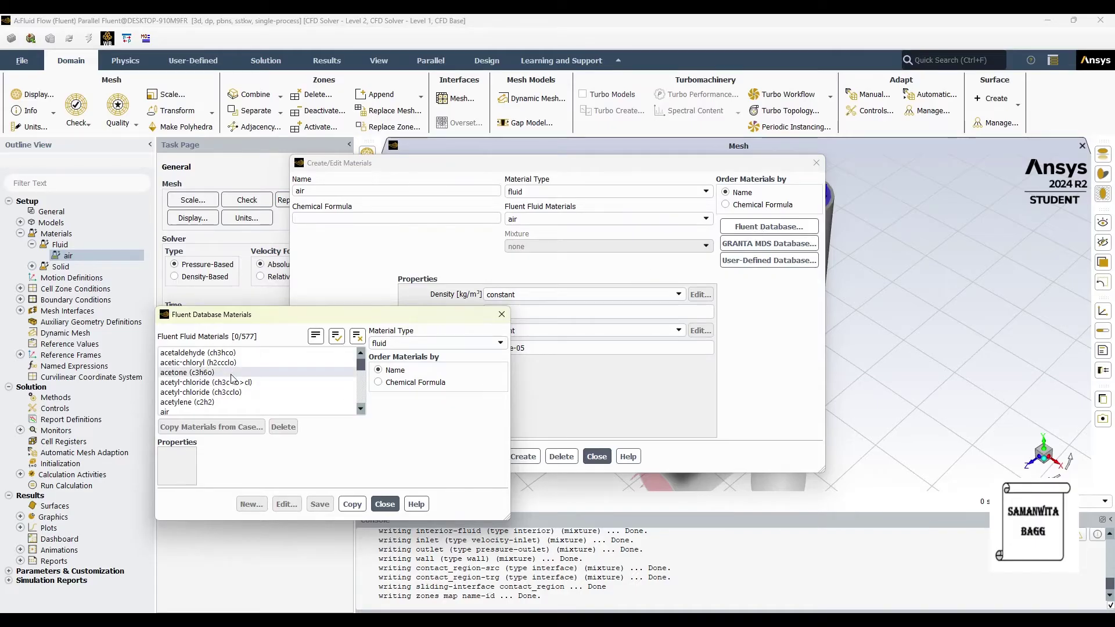
drag(361, 364, 365, 419)
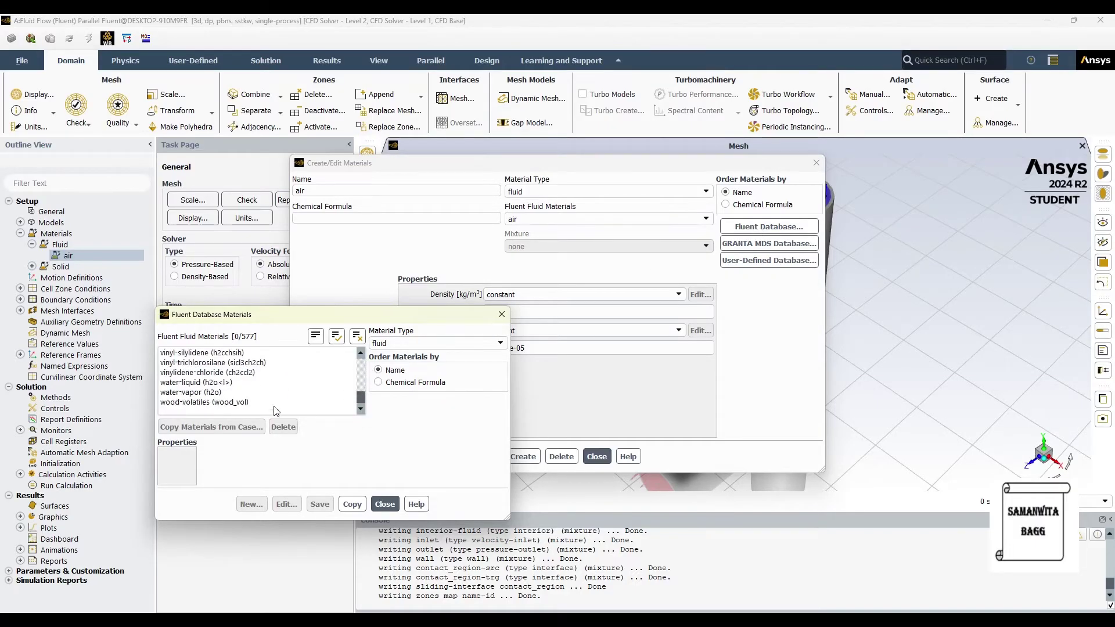
click(216, 382)
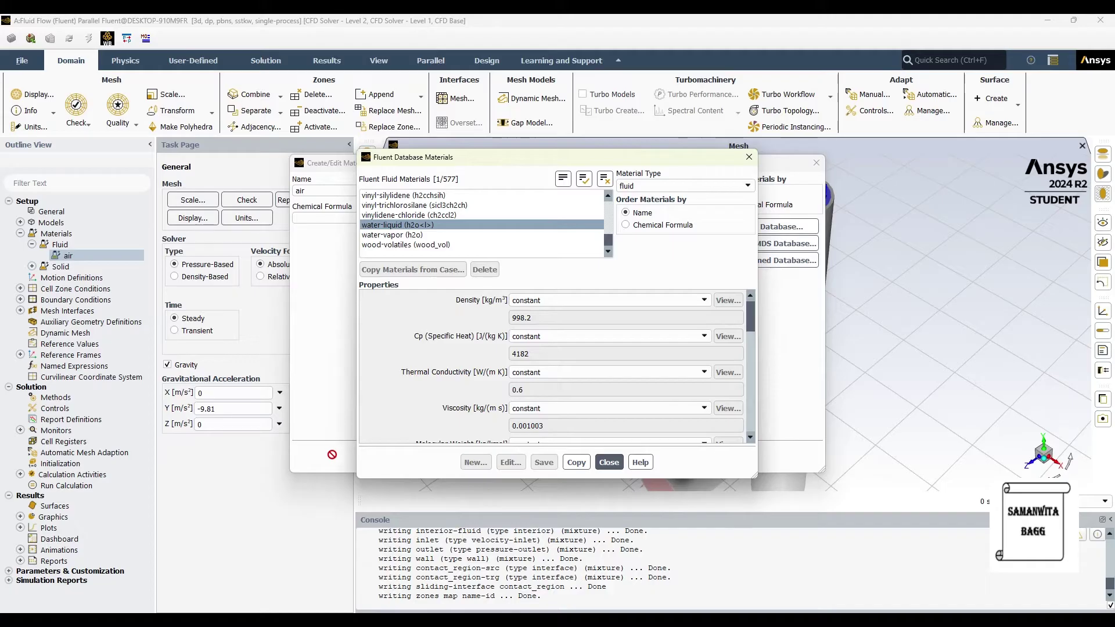
click(576, 462)
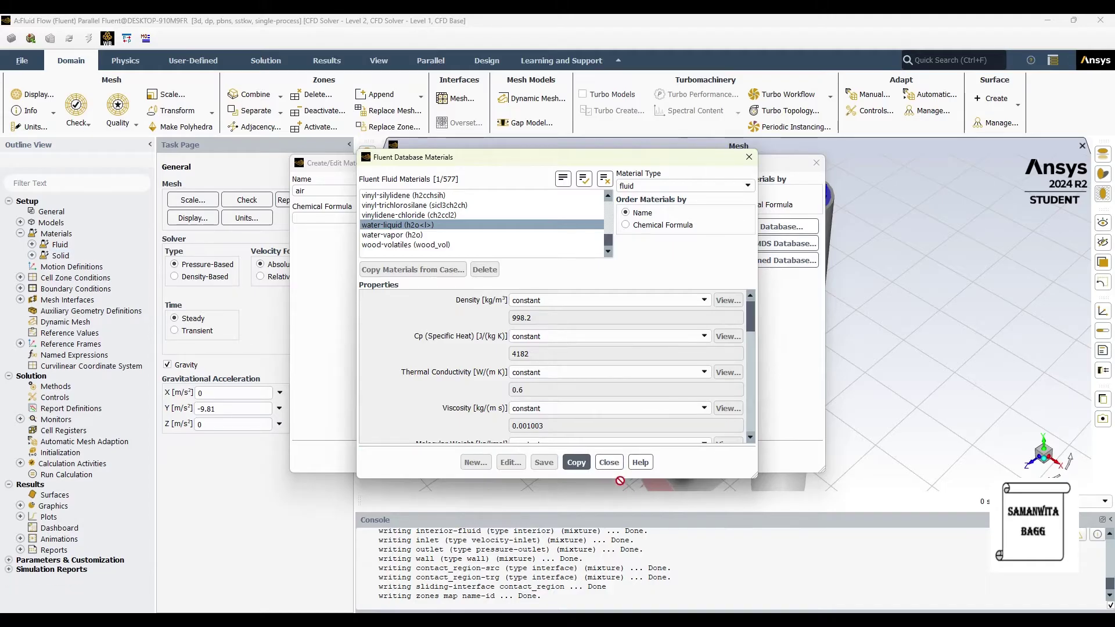
click(611, 463)
click(816, 163)
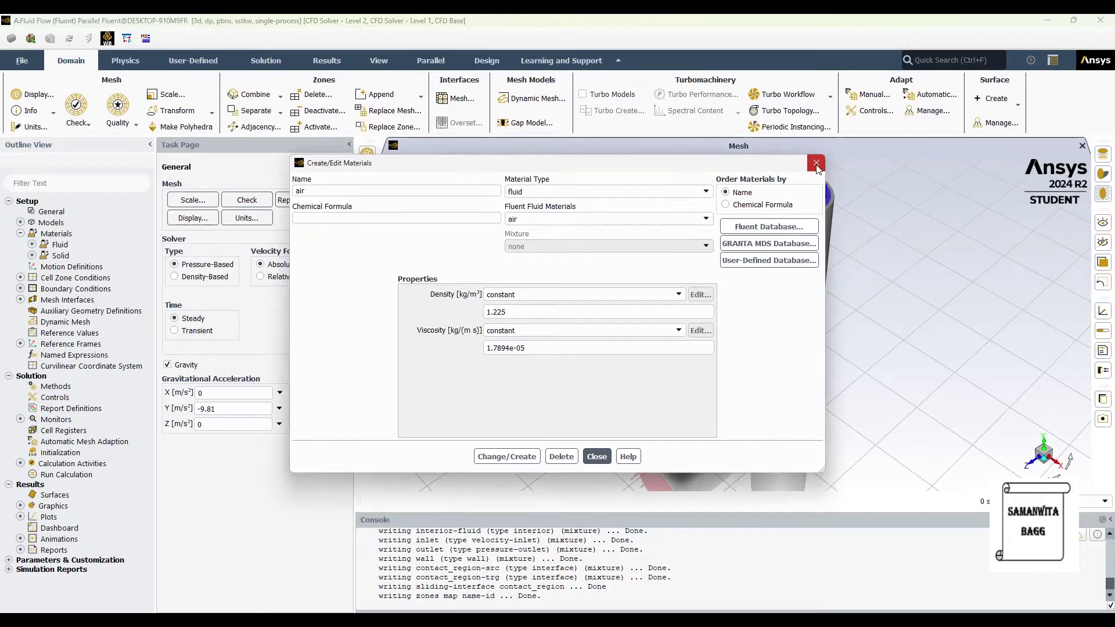
click(32, 245)
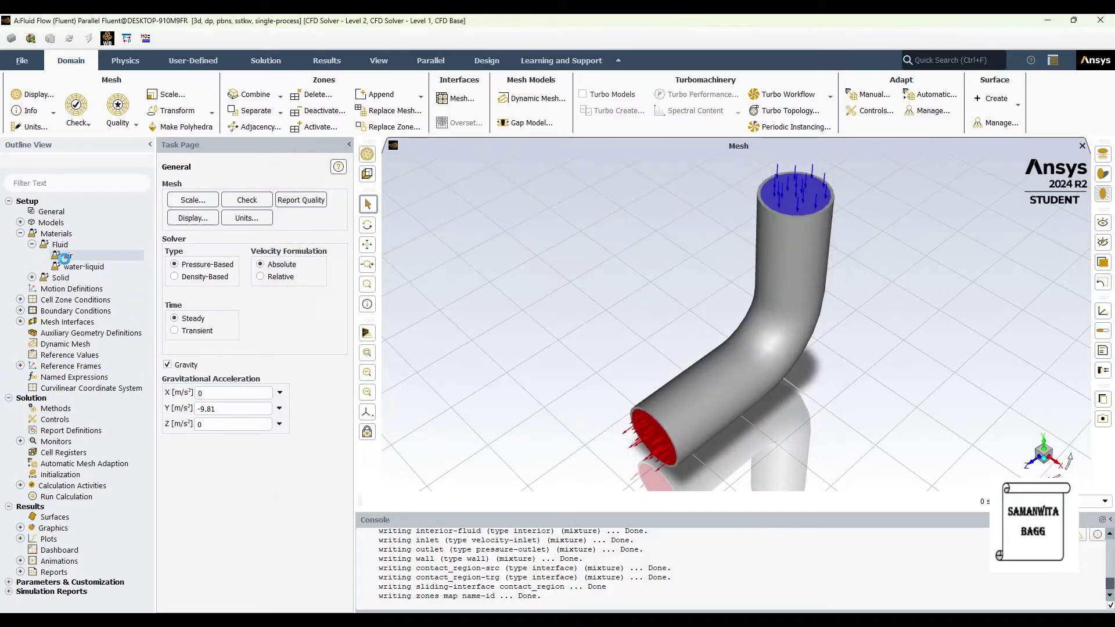
click(84, 267)
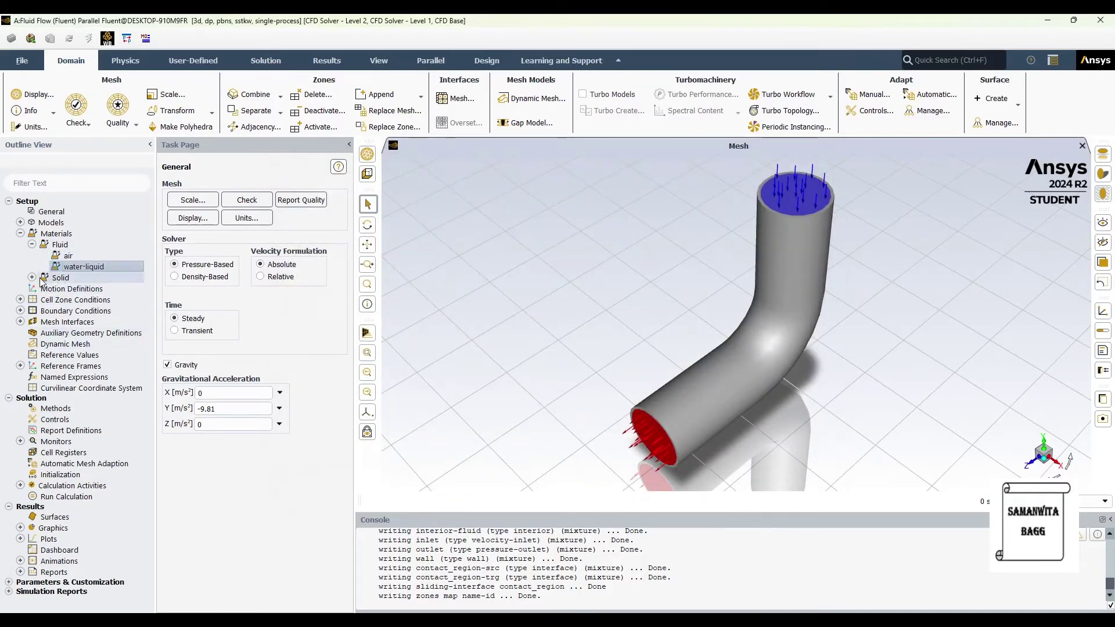
Step: Copy steel from the Fluent database into the project's solid materials
click(32, 278)
double_click(81, 289)
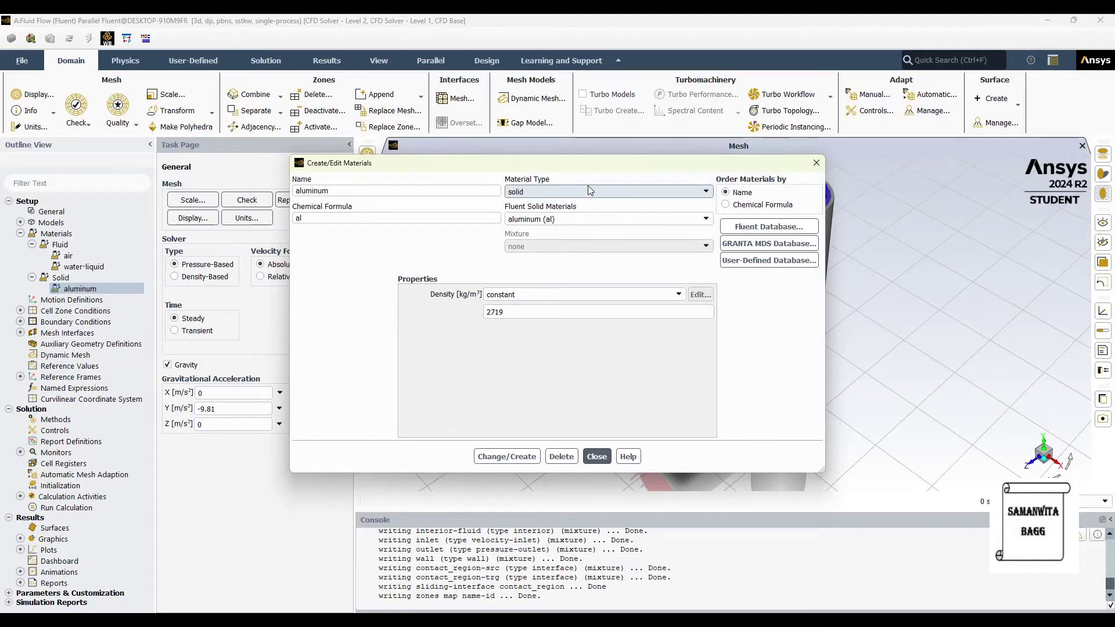
click(769, 226)
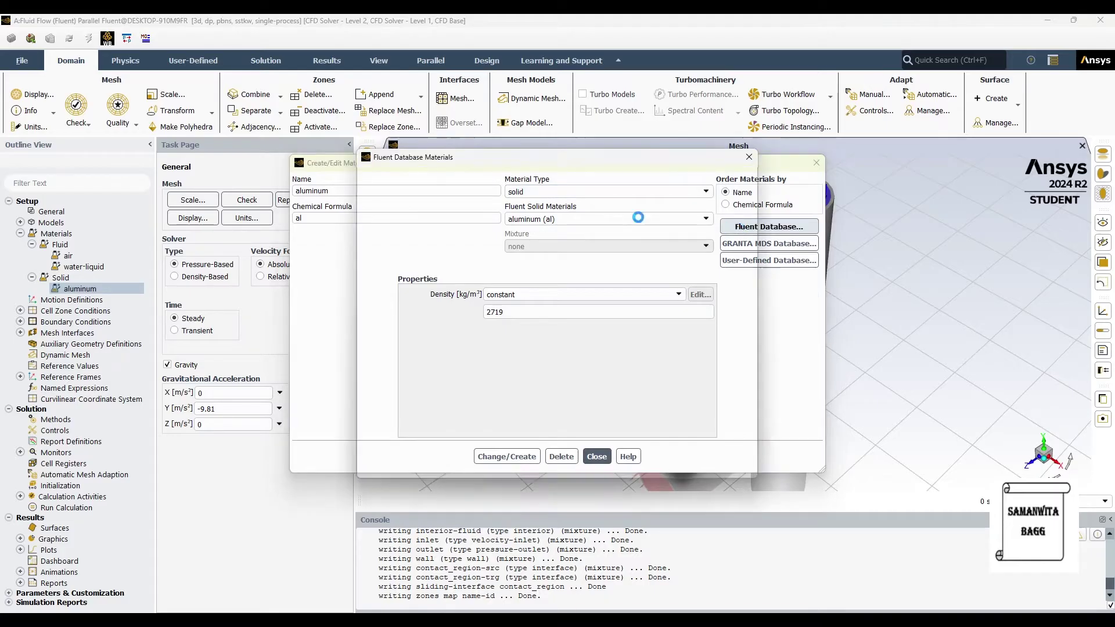
click(664, 188)
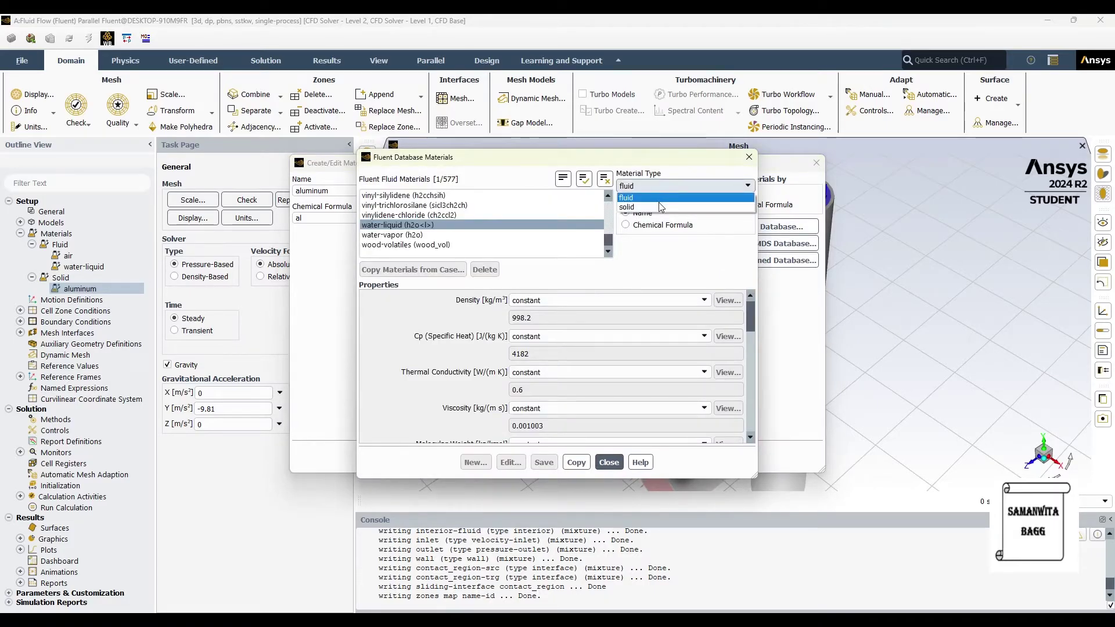
click(639, 206)
click(375, 225)
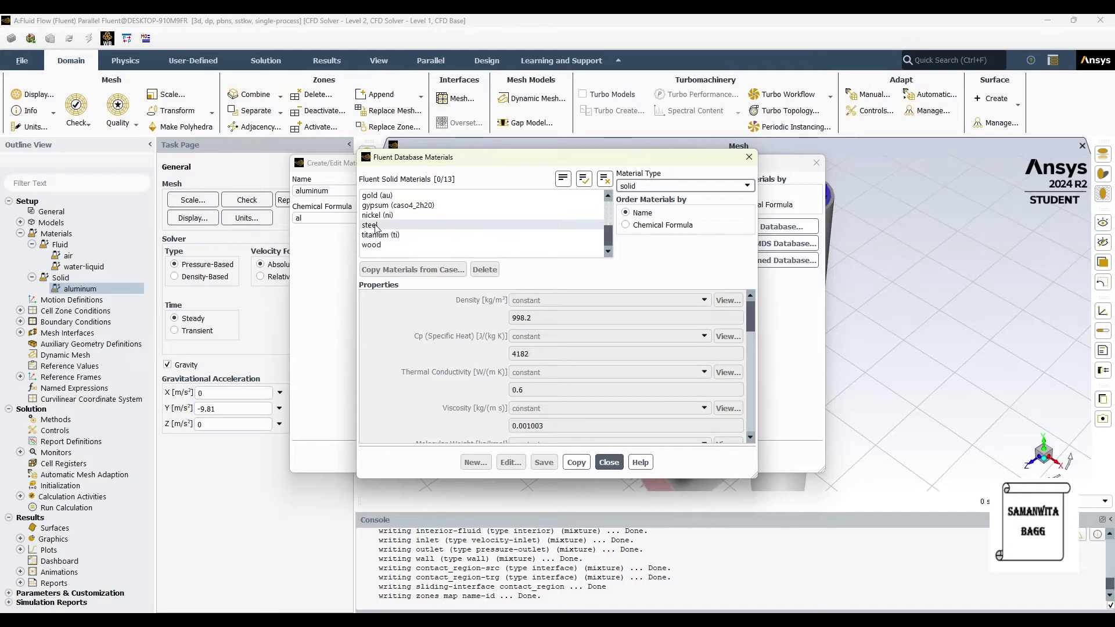
click(571, 465)
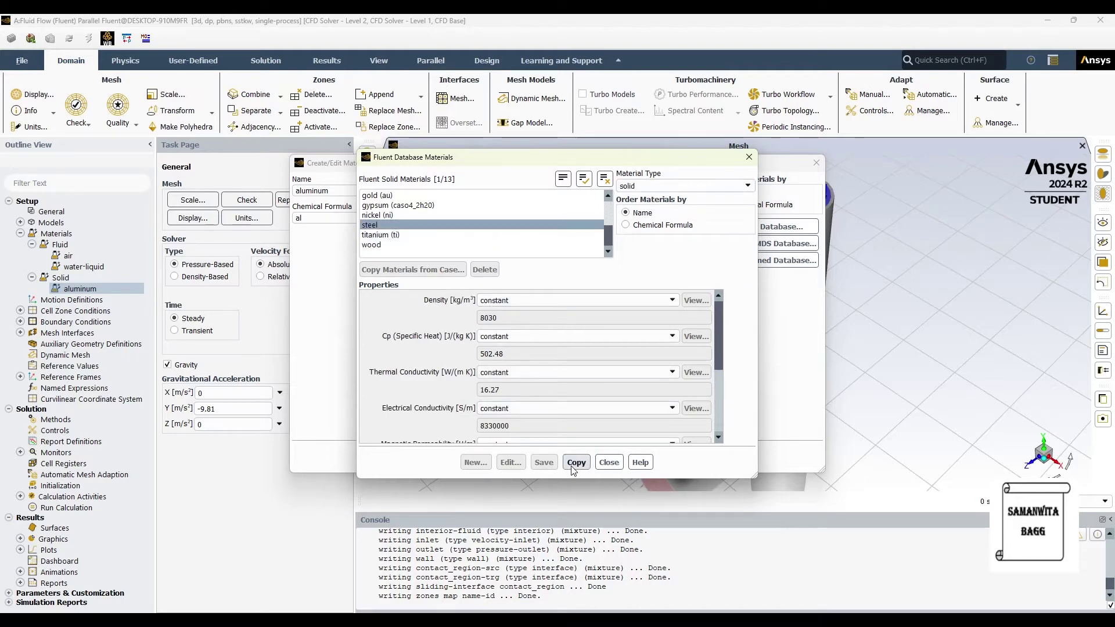
click(610, 463)
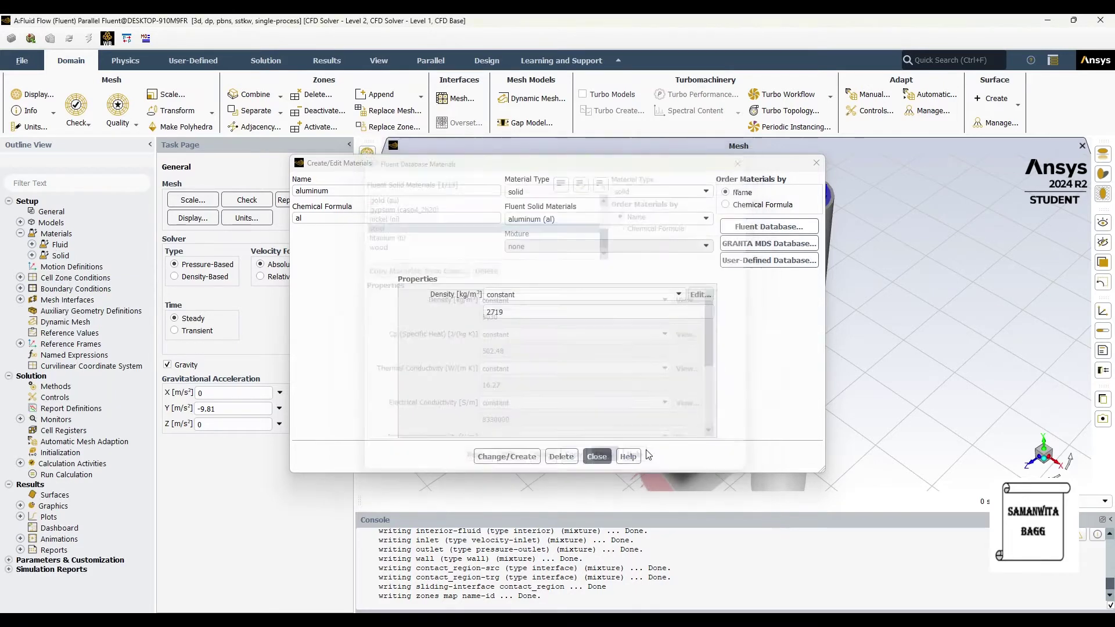
click(596, 457)
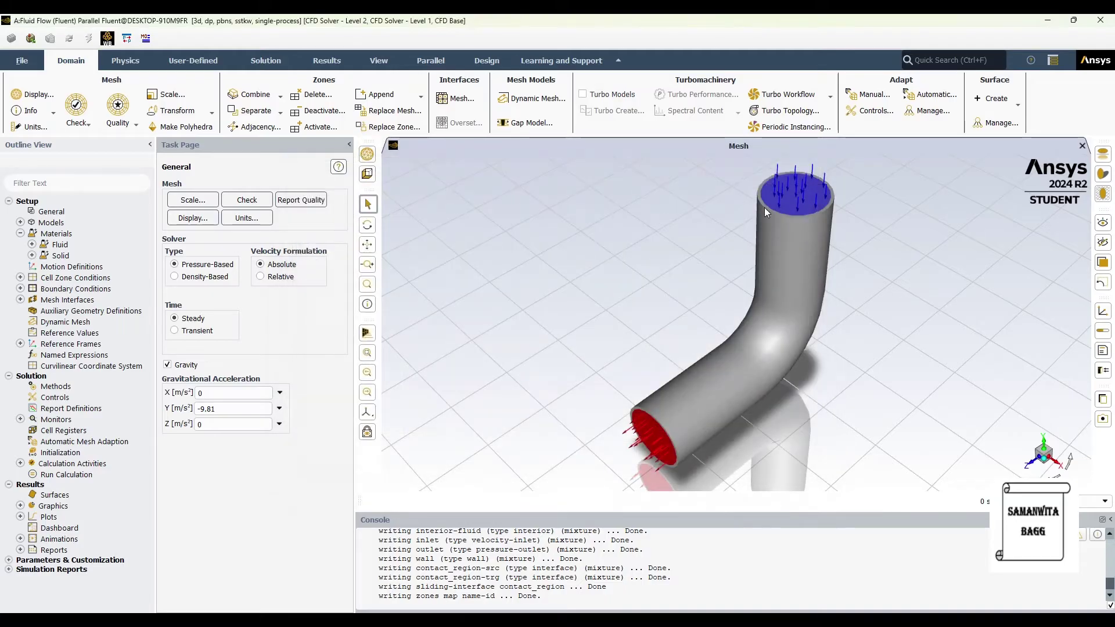
click(20, 233)
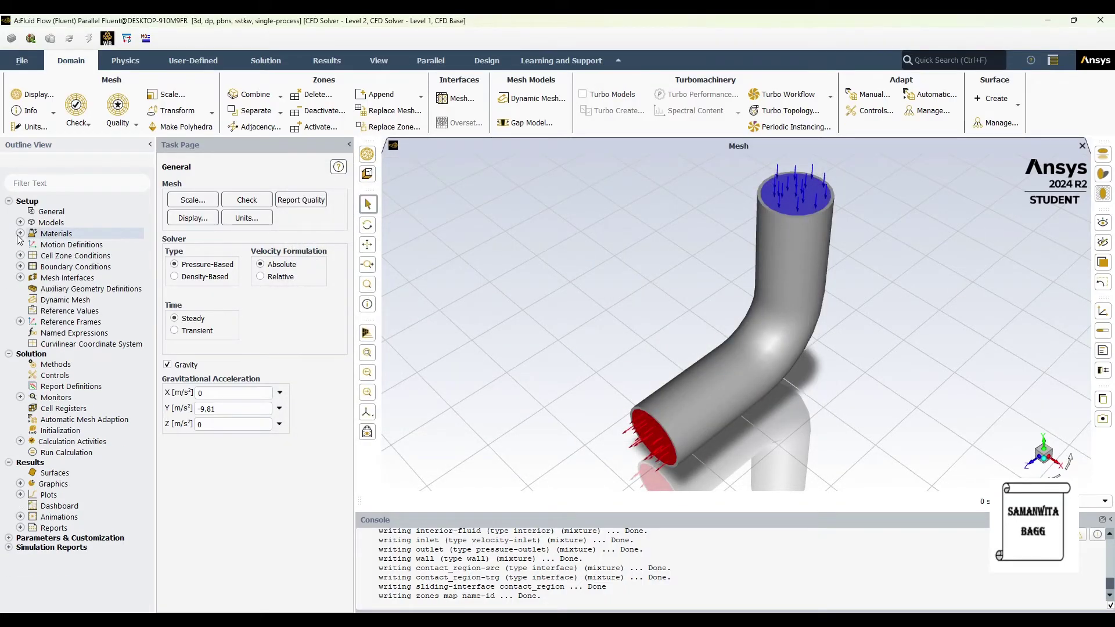
Step: Set the inlet boundary condition's velocity magnitude to 2.5 m/s
click(20, 267)
double_click(64, 277)
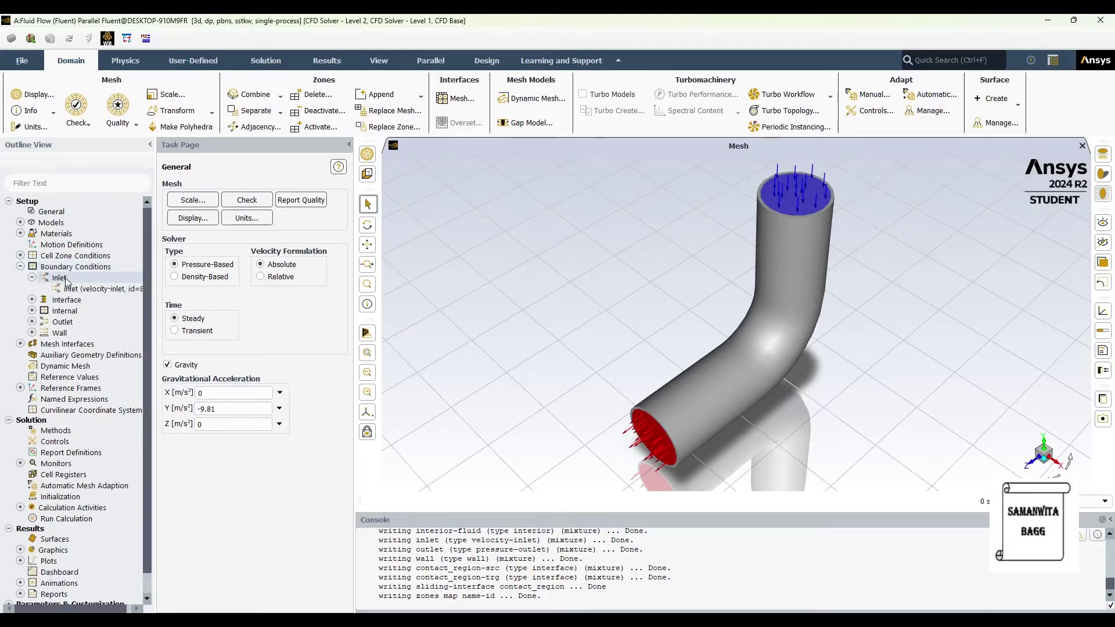
double_click(99, 290)
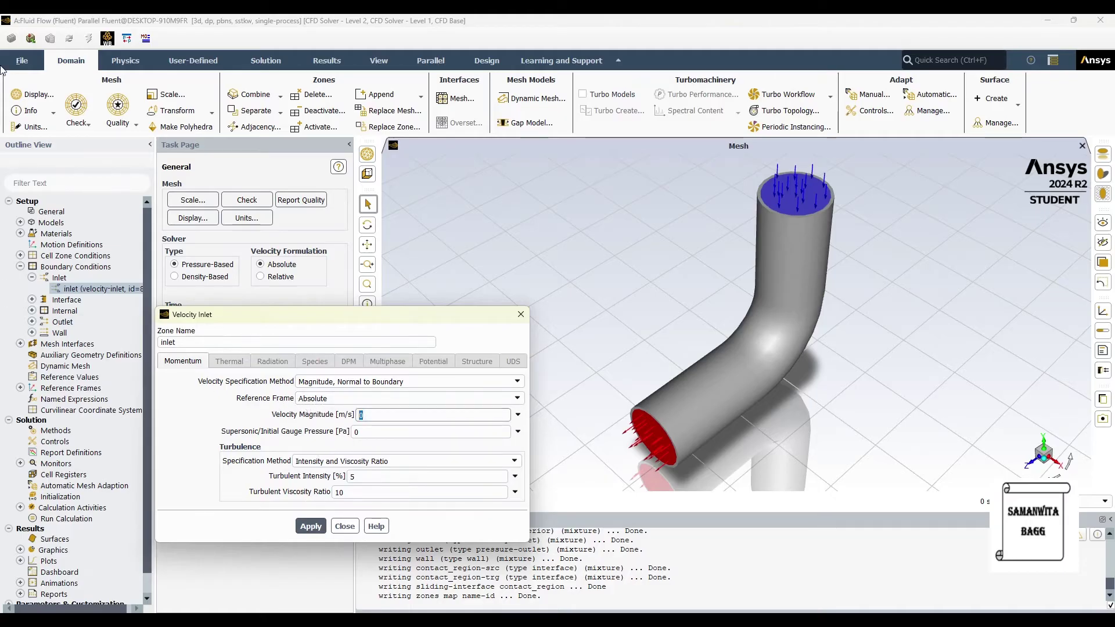
text(5)
click(312, 527)
click(345, 527)
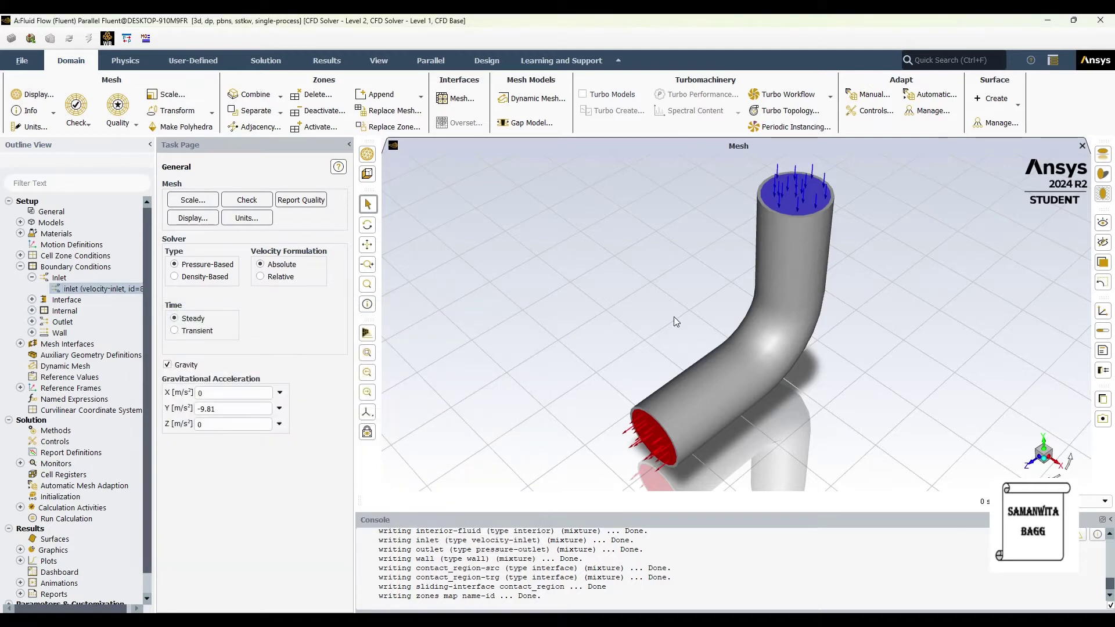
click(32, 278)
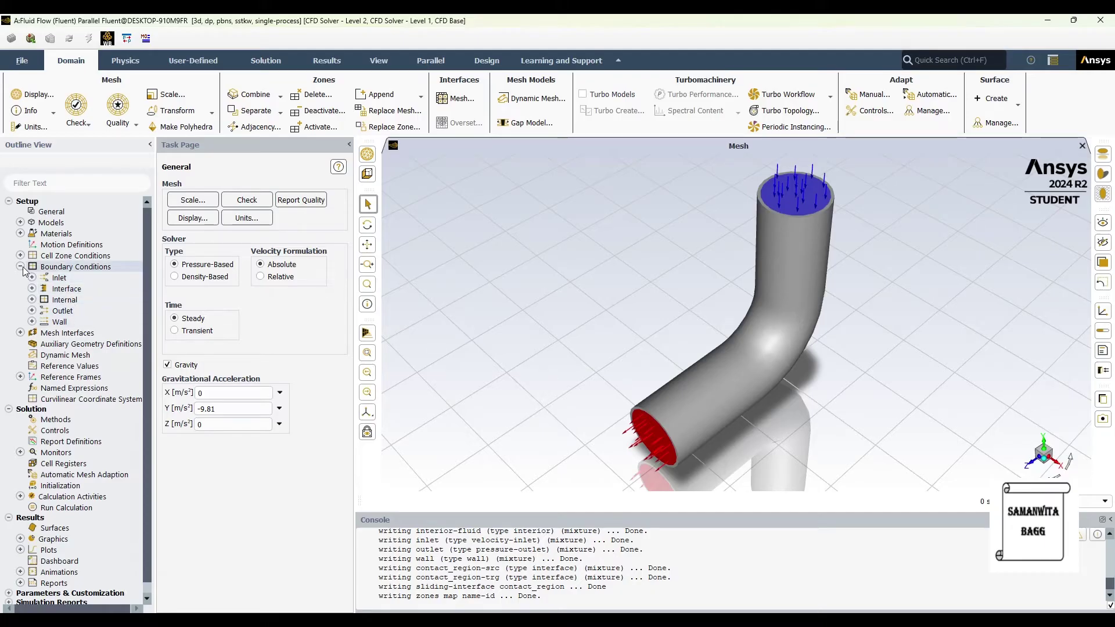
click(21, 267)
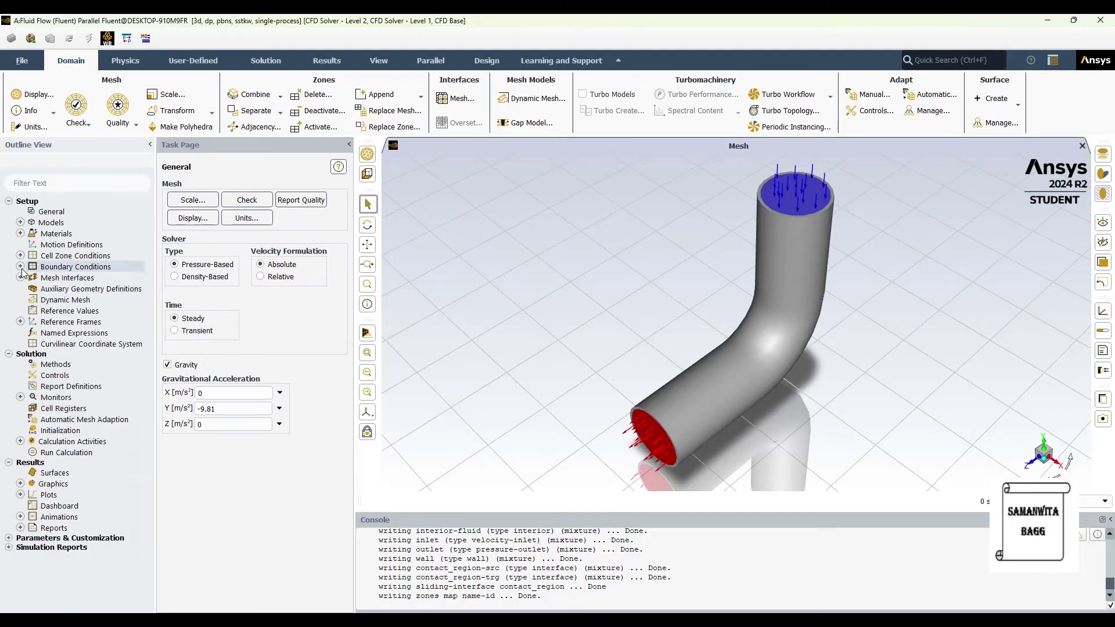
Step: Compute the reference values from the inlet and set the reference zone to fluid
click(54, 312)
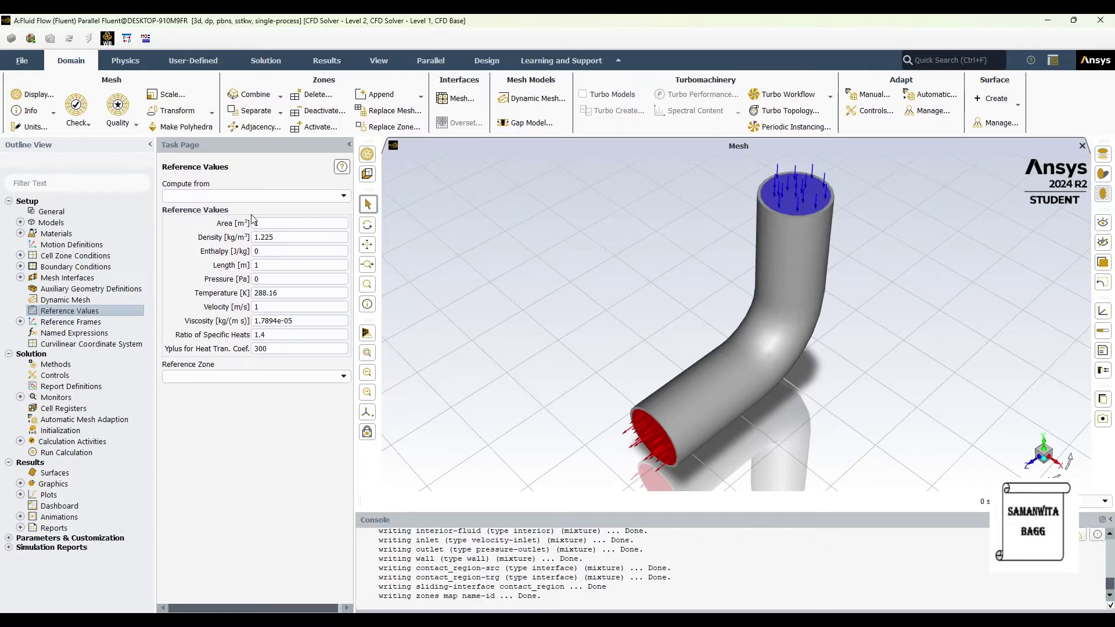
click(340, 196)
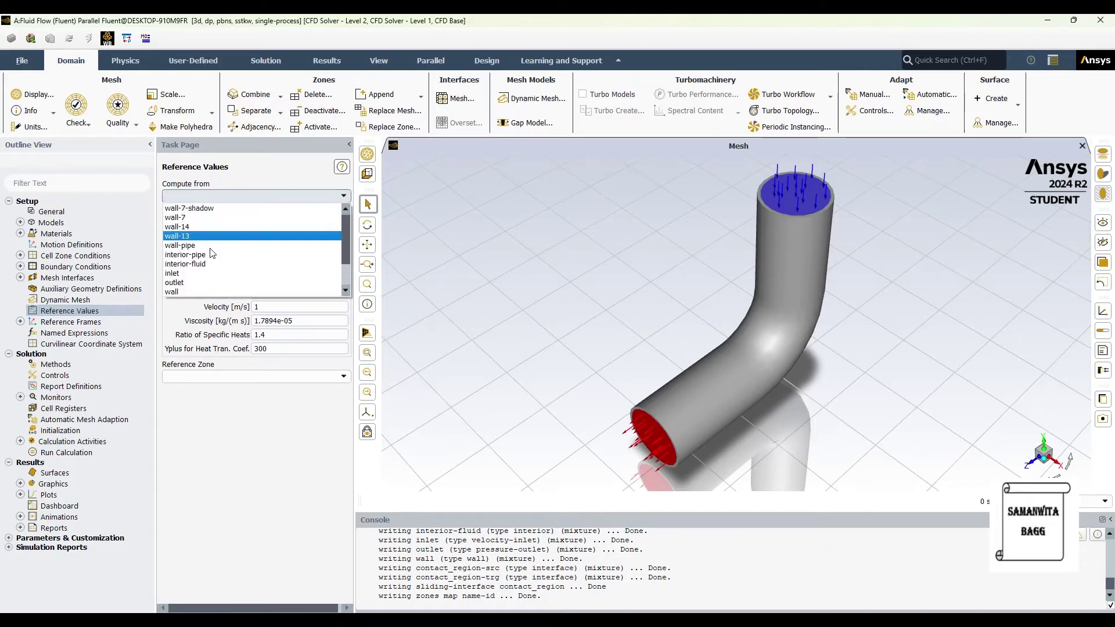
click(212, 273)
click(240, 378)
click(226, 391)
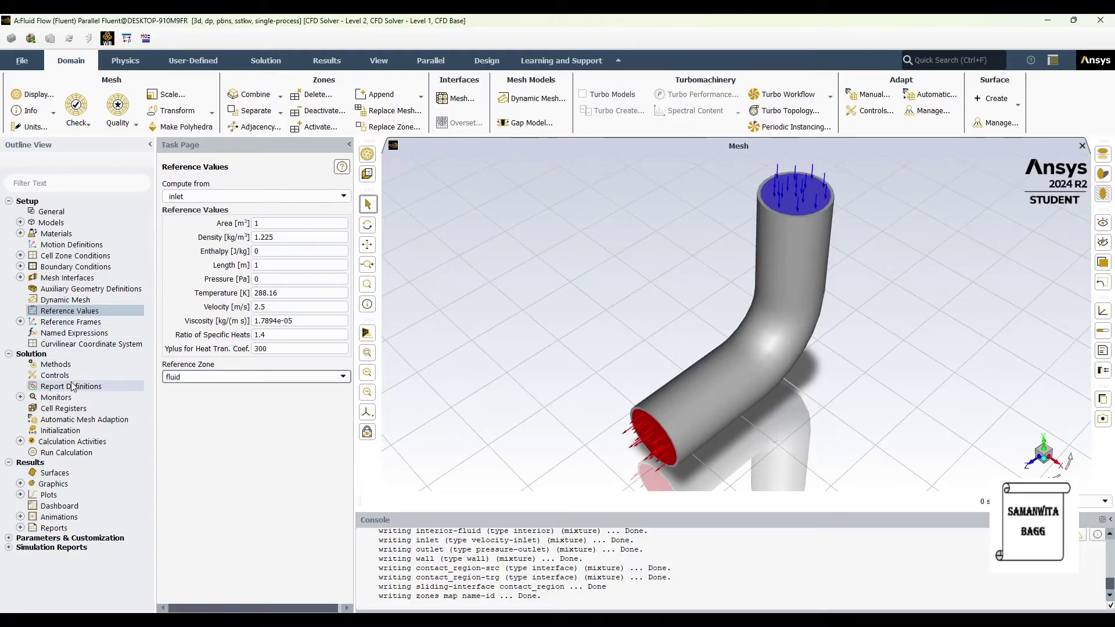
Step: Initialize the solution with Standard Initialization, computing the initial values from the inlet
click(60, 430)
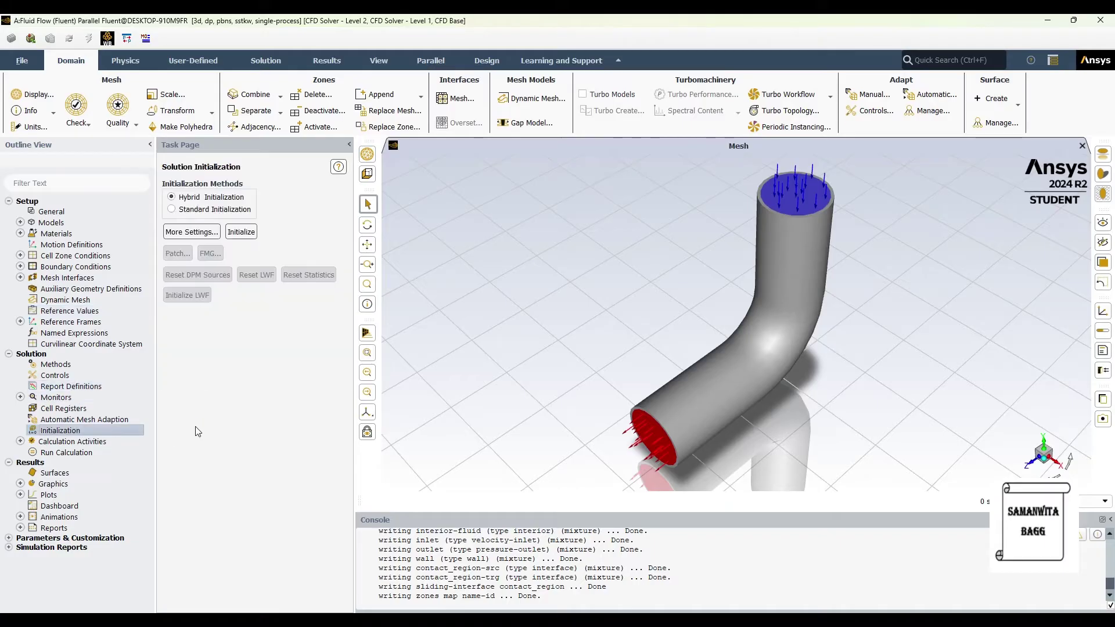
click(171, 209)
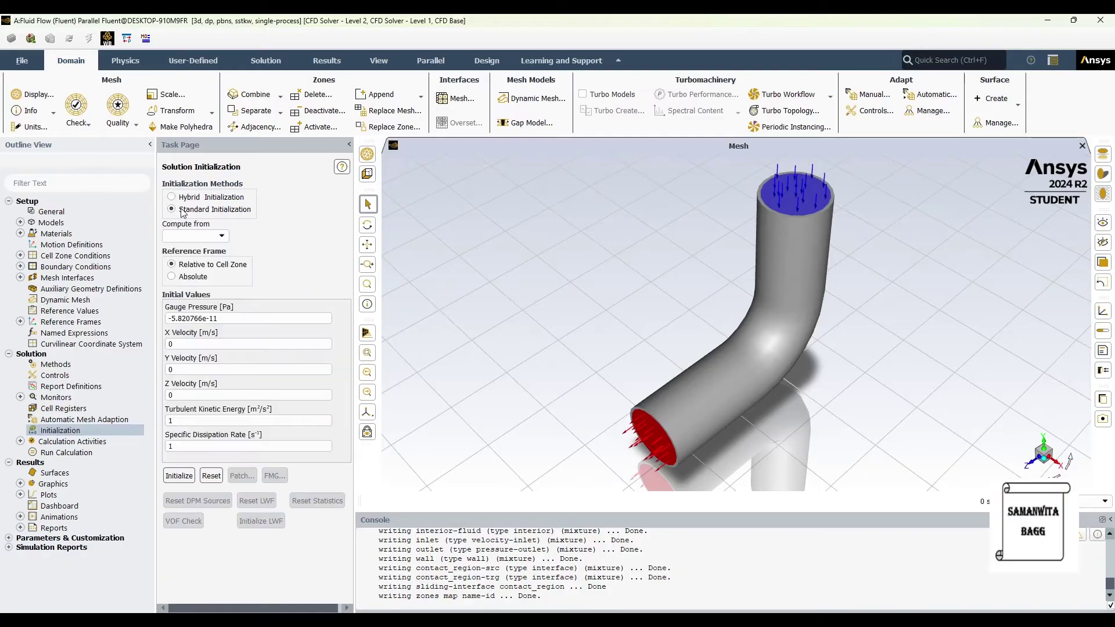
click(215, 236)
click(194, 309)
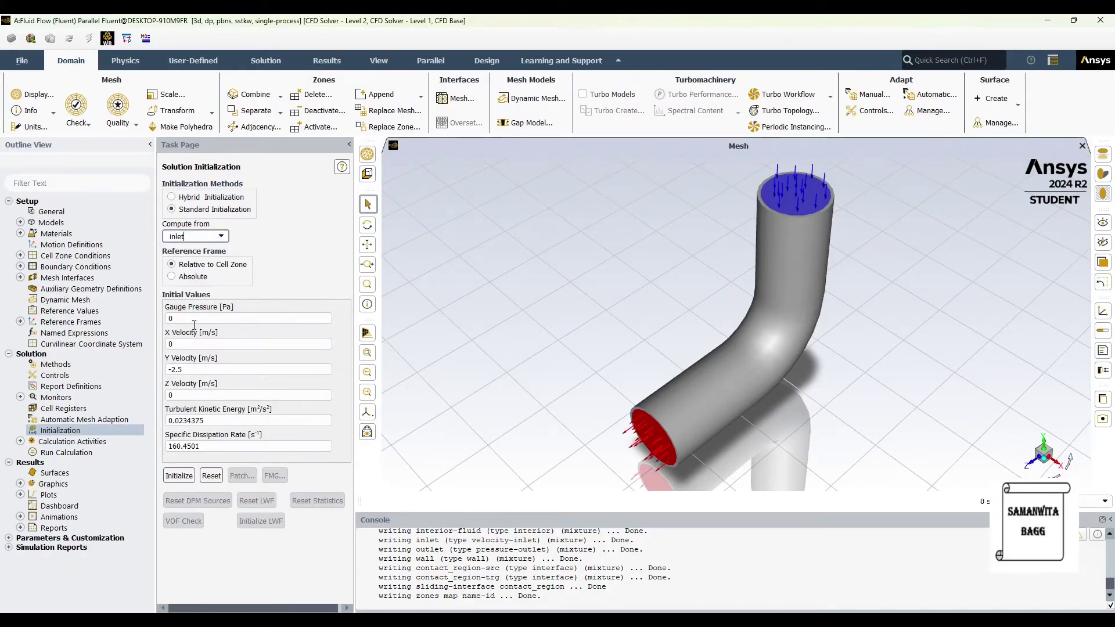
click(185, 476)
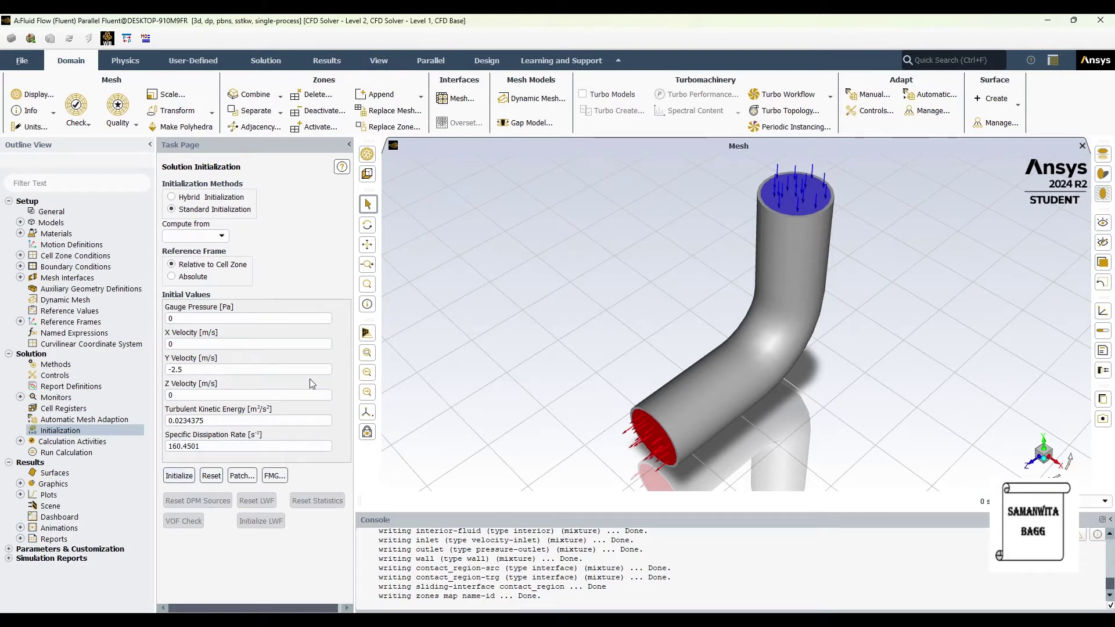
Step: Create a pathlines plot colored by velocity magnitude
click(20, 484)
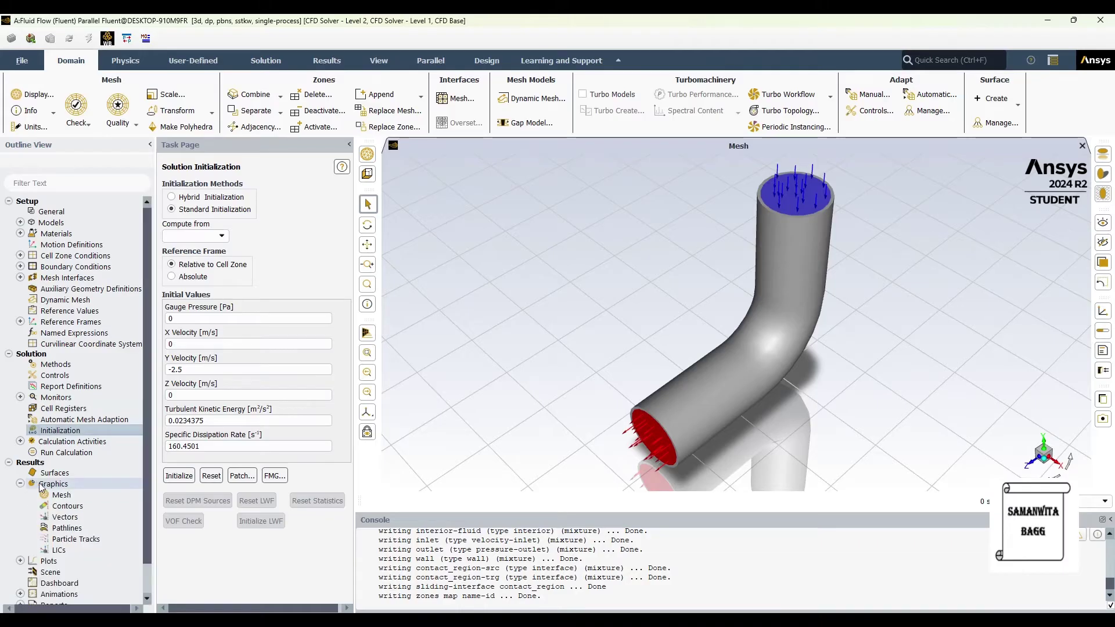
double_click(81, 530)
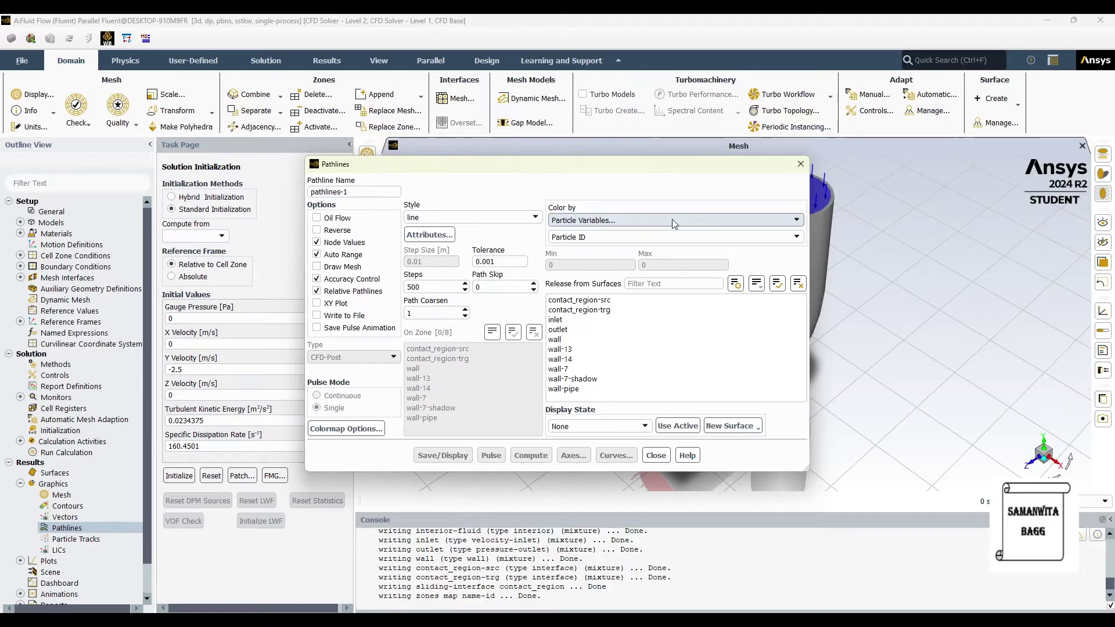
click(672, 221)
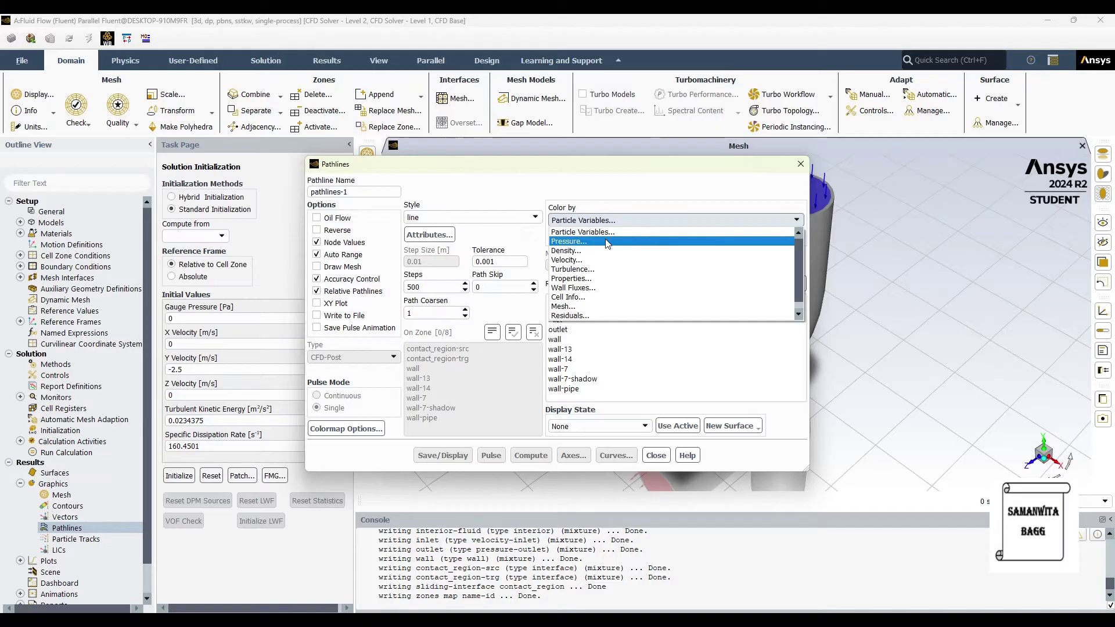
click(571, 261)
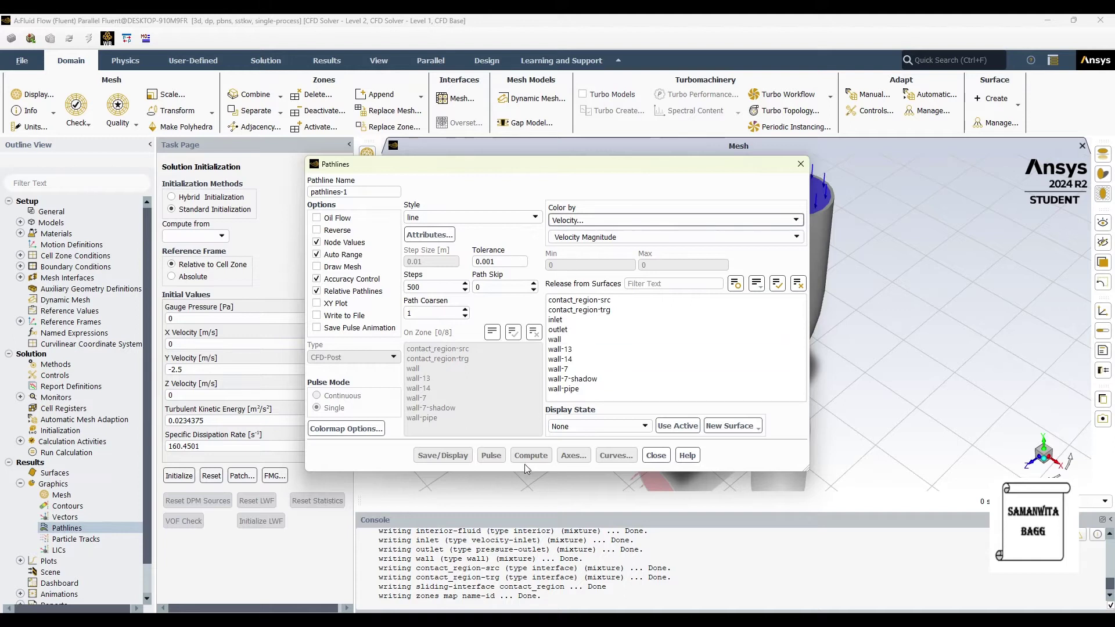
Step: Release the pathlines from the inlet, outlet, wall and wall-pipe surfaces, then save and display the plot
click(572, 322)
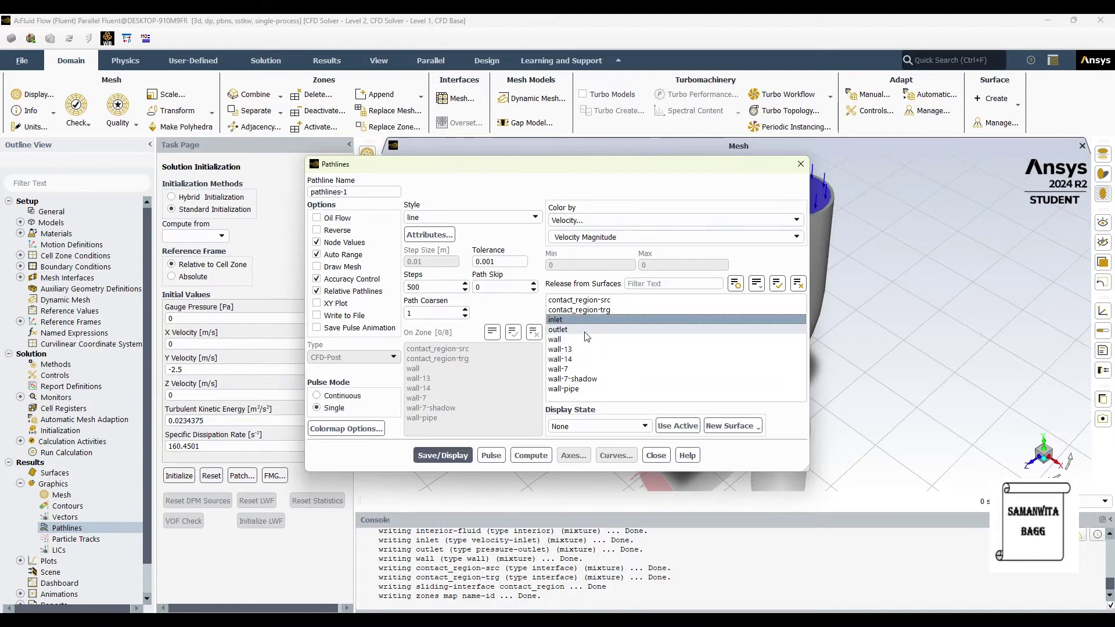
click(575, 330)
click(573, 340)
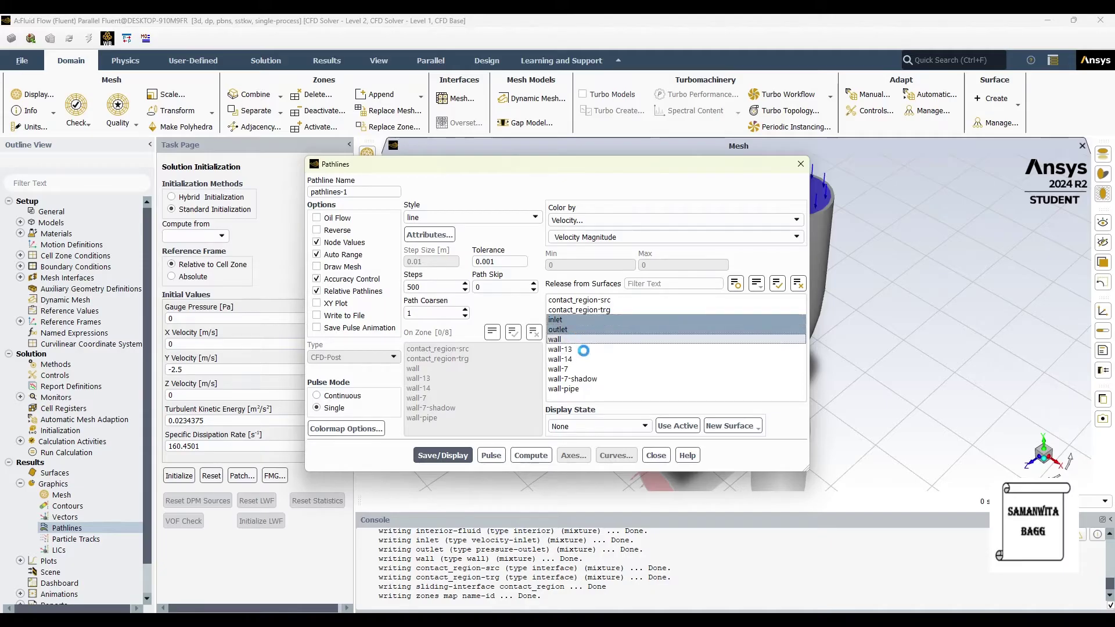
click(583, 390)
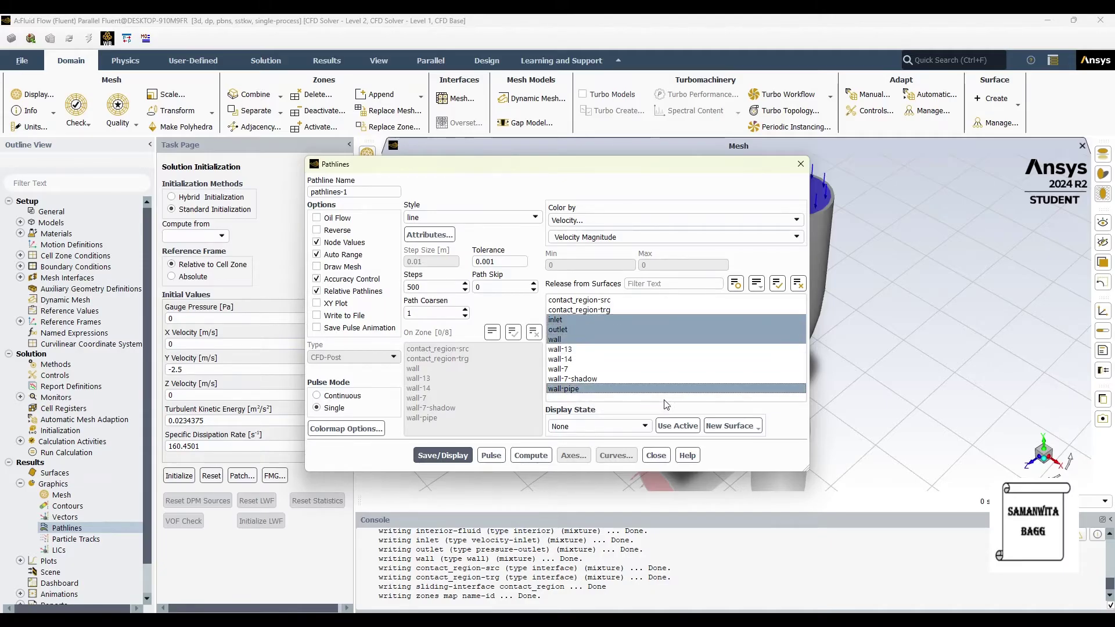
click(458, 459)
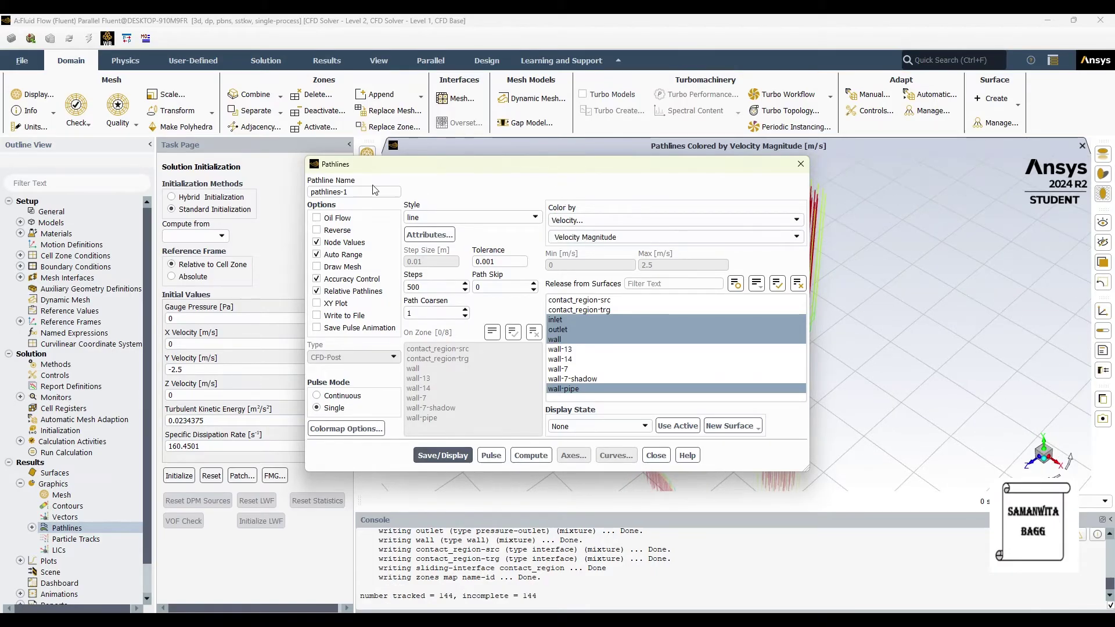
drag(595, 175, 622, 165)
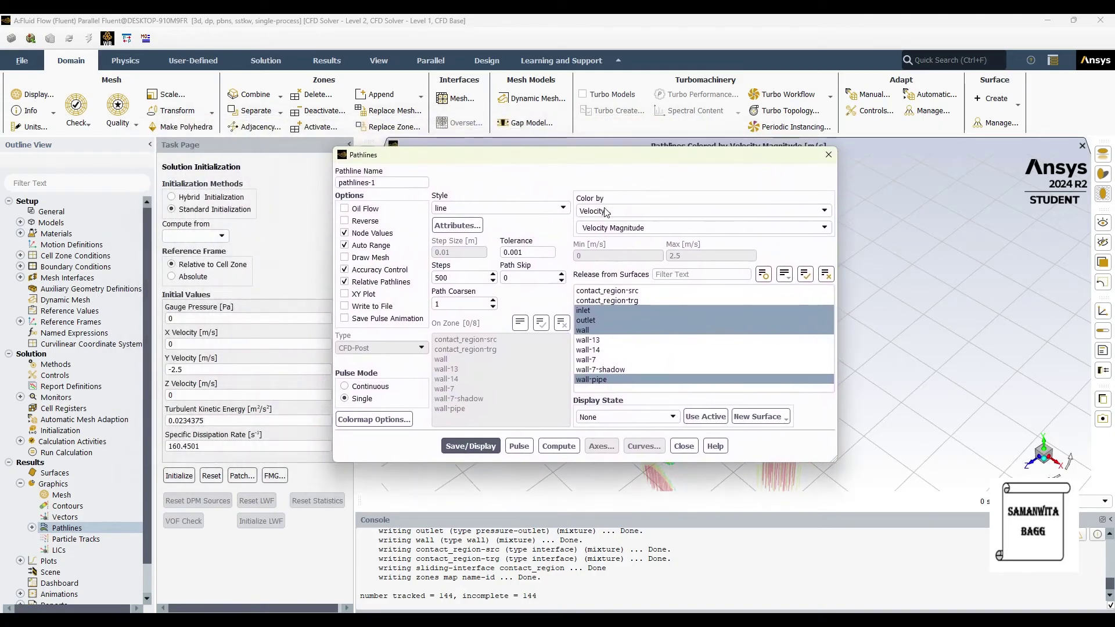
click(829, 155)
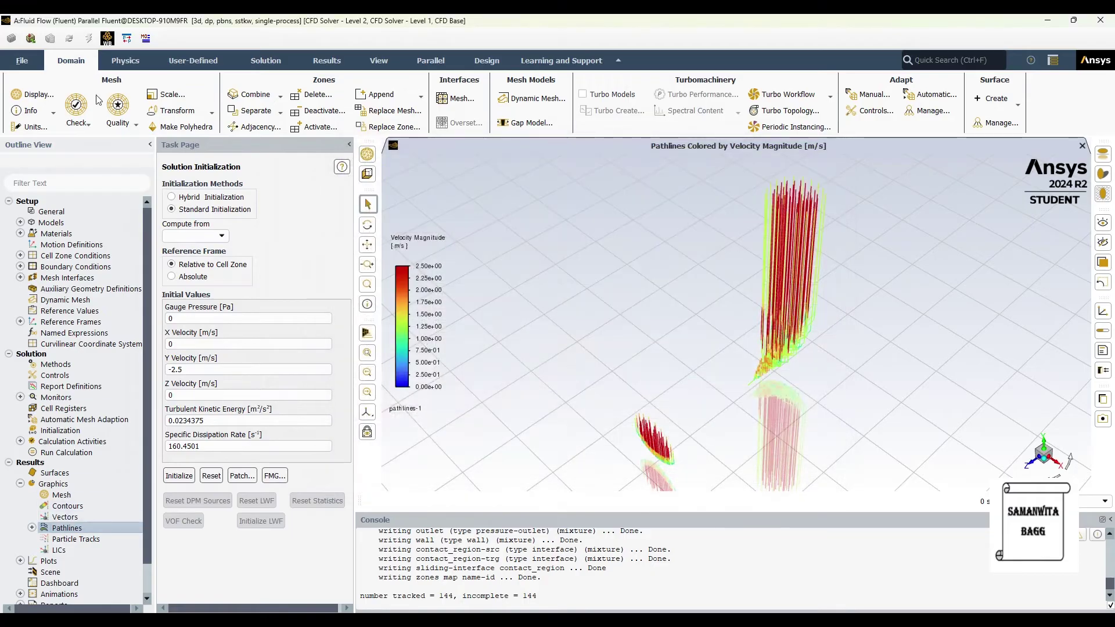
Step: Run the calculation with 200 iterations
scroll(81, 476, down, 1)
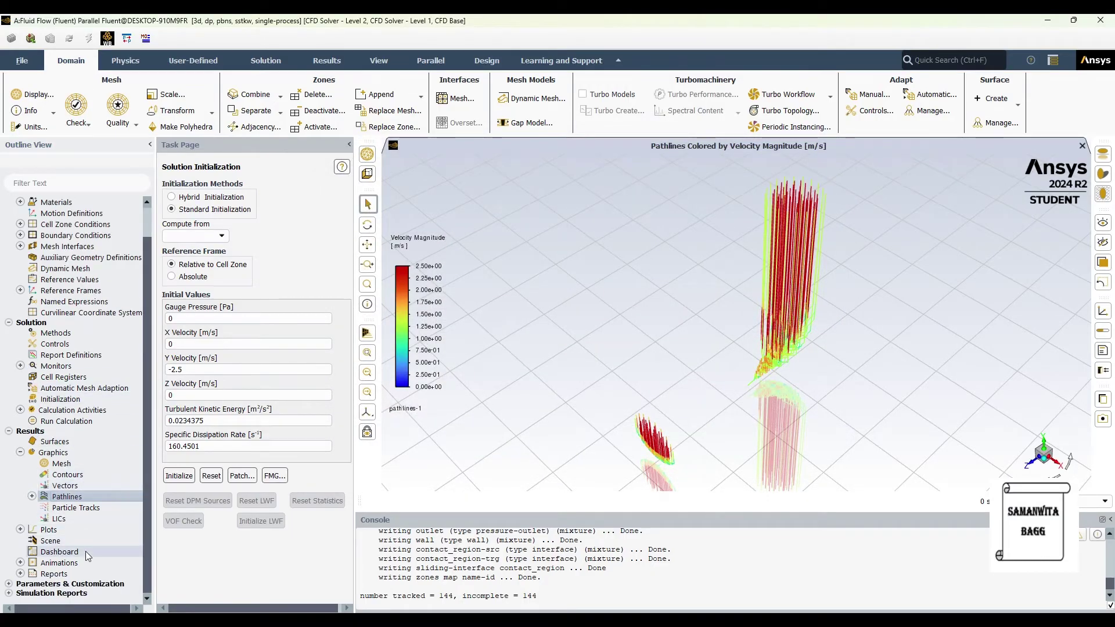
click(68, 422)
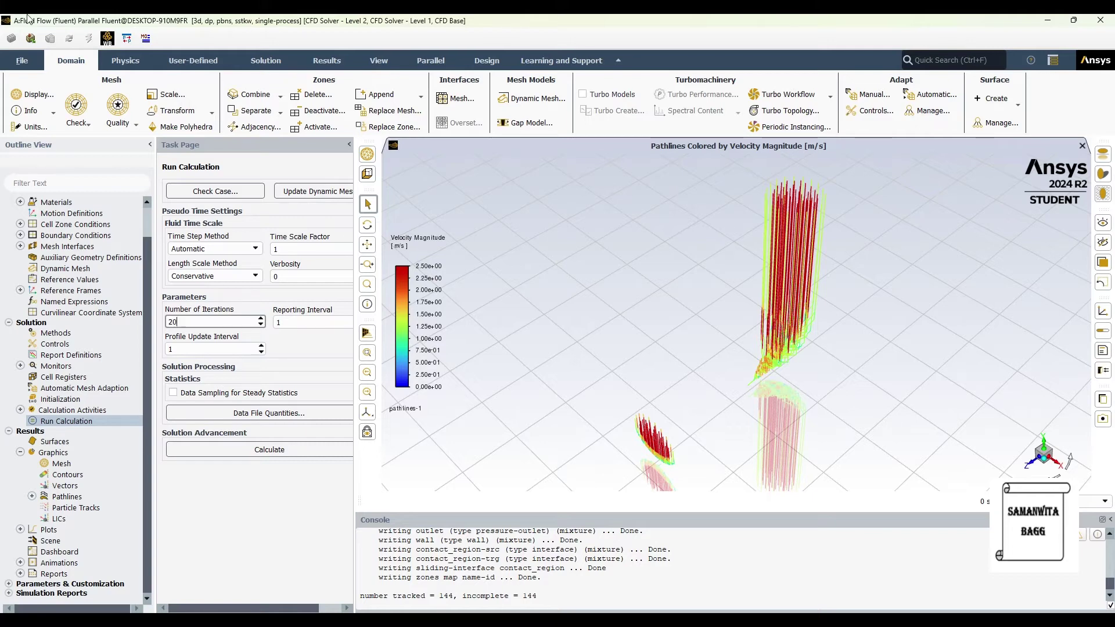
click(181, 322)
click(259, 449)
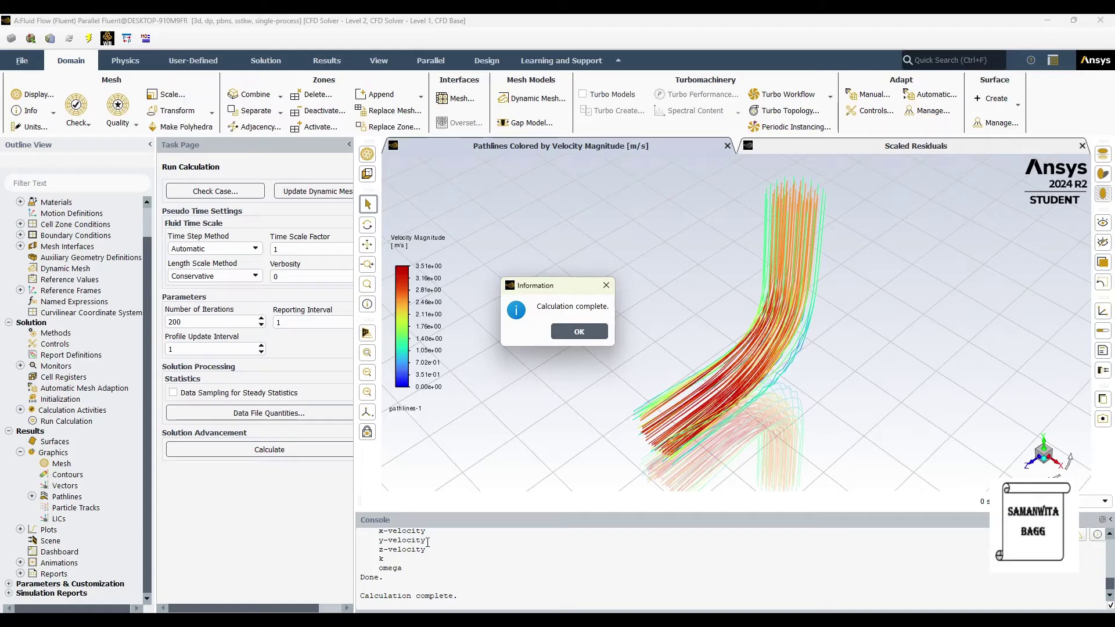
click(583, 335)
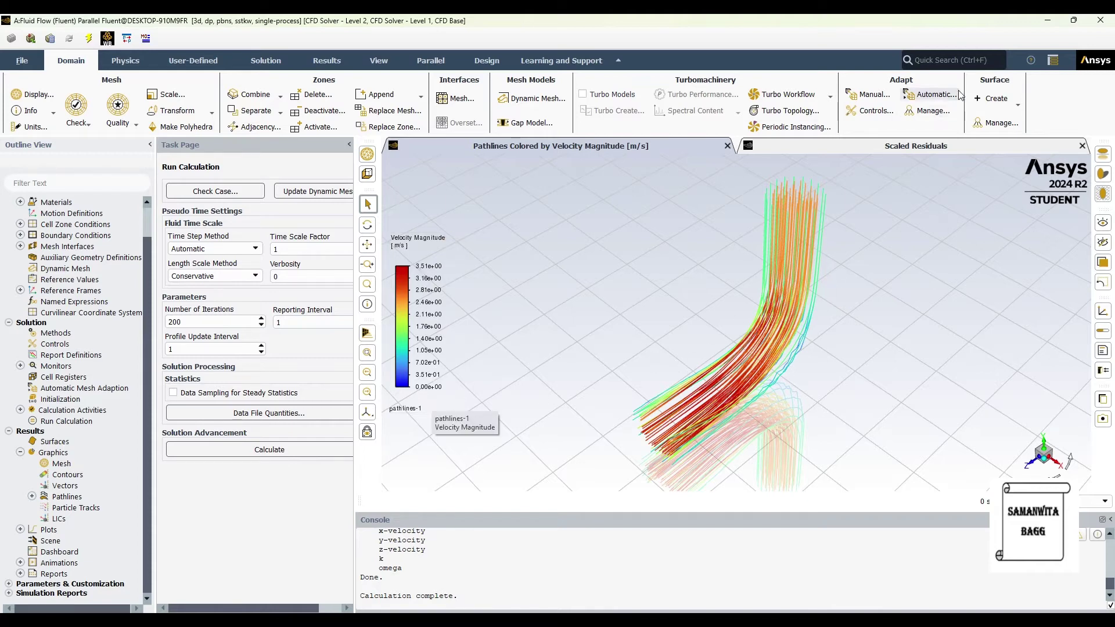
Step: Examine the scaled residuals curves over the iterations, then return to the velocity pathlines plot
click(908, 146)
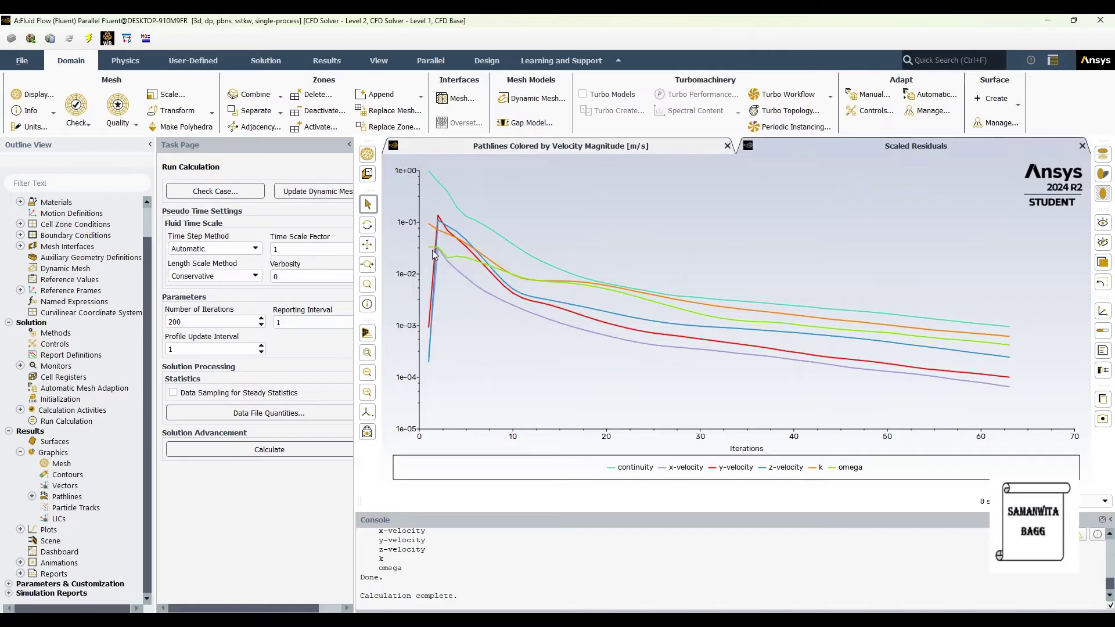
mouse_move(1015, 336)
scroll(458, 562, up, 5)
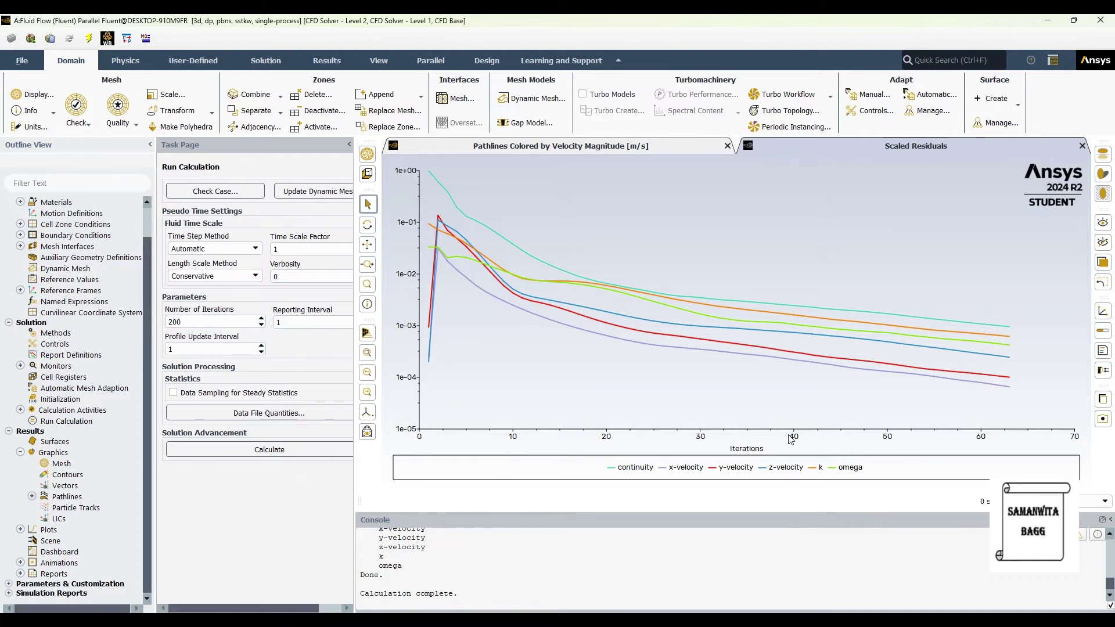
mouse_move(699, 352)
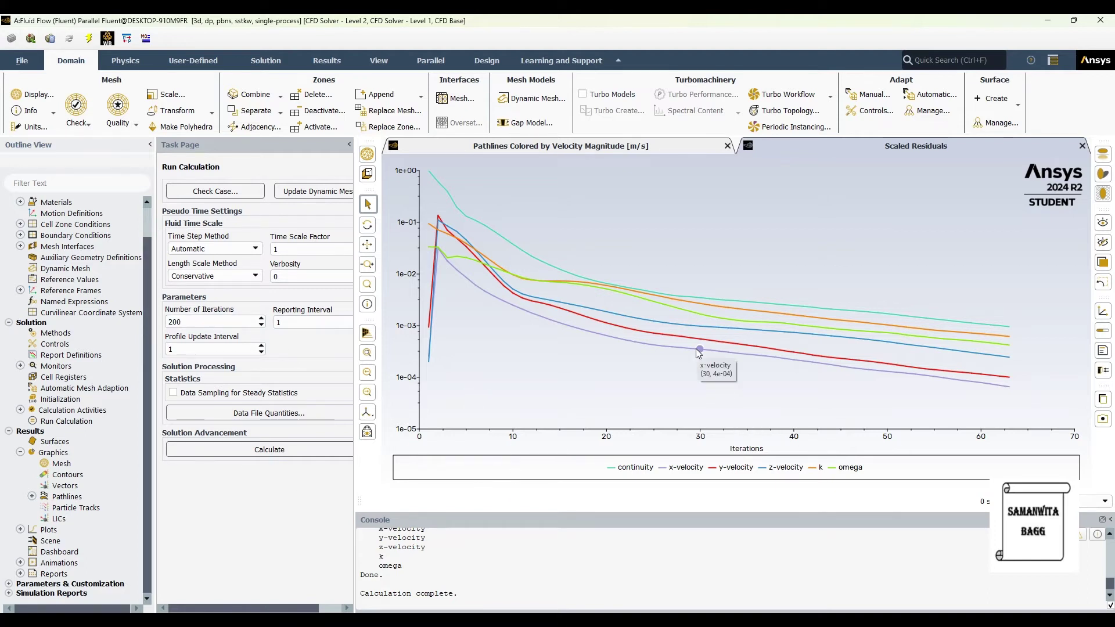
click(580, 148)
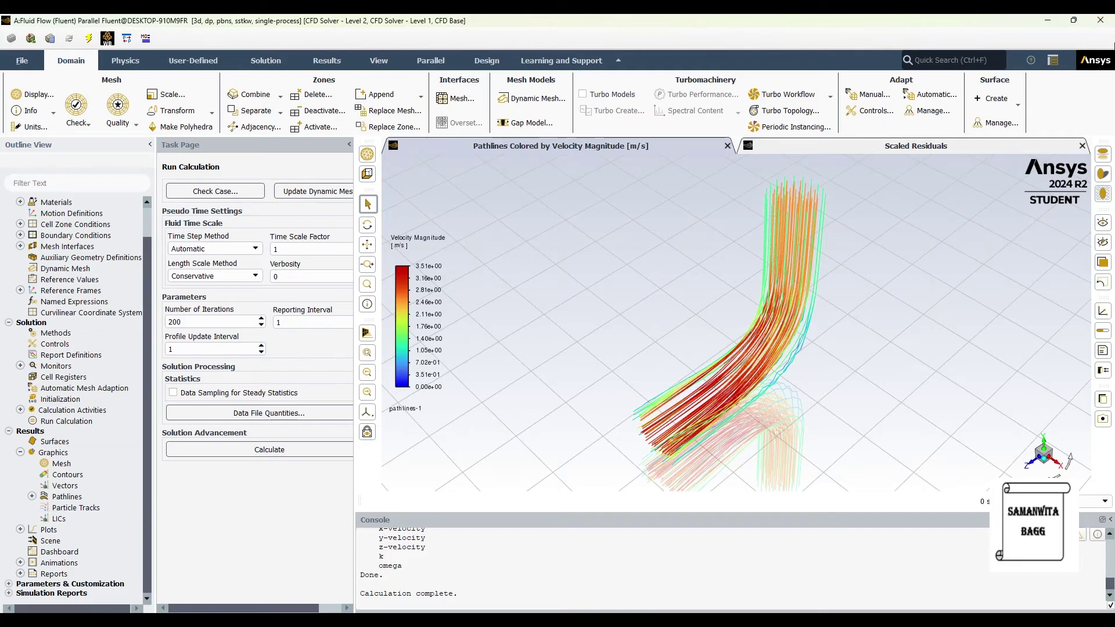
Step: Quit Fluent and open the Fluid Flow system's results in CFD-Post from Workbench
click(1100, 20)
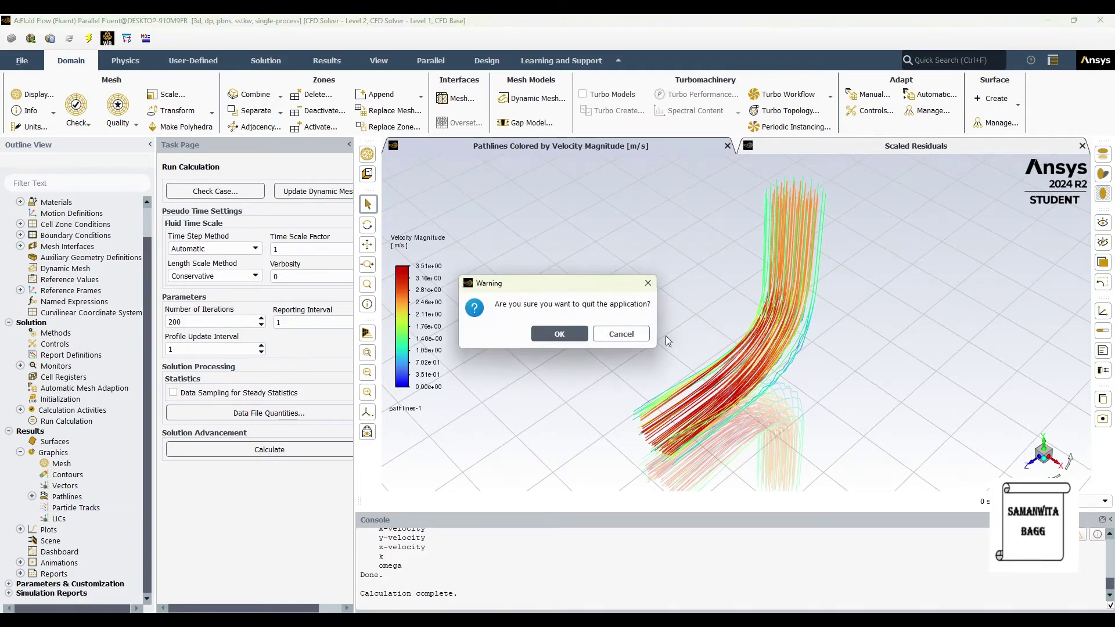
click(580, 341)
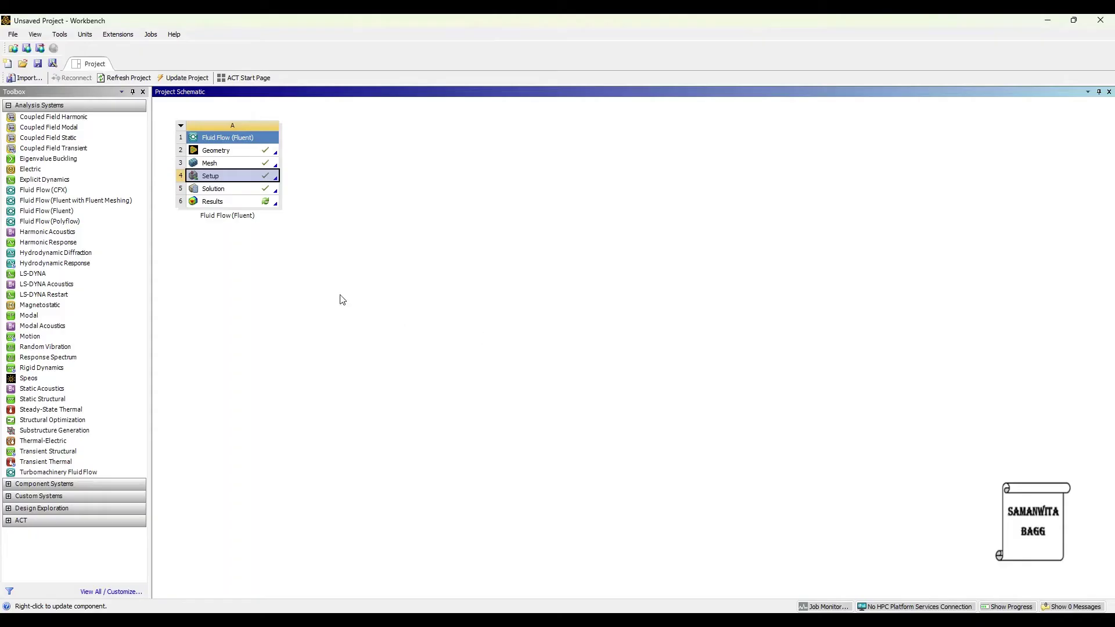
double_click(233, 201)
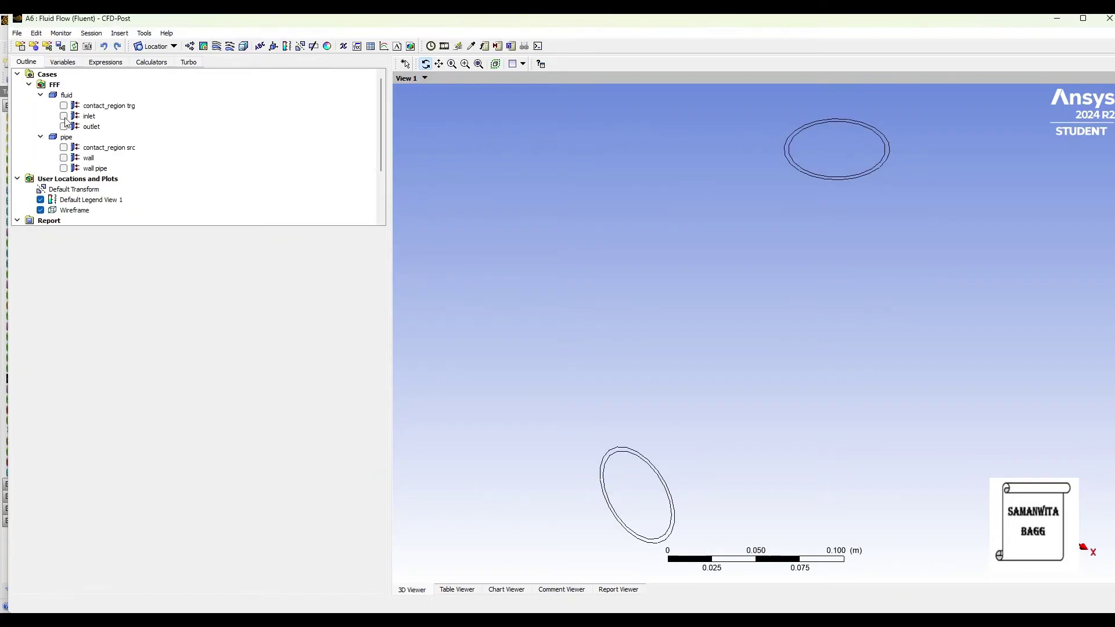
Step: Show the fluid's inlet surface and render it with a transparency of 0.9
click(65, 116)
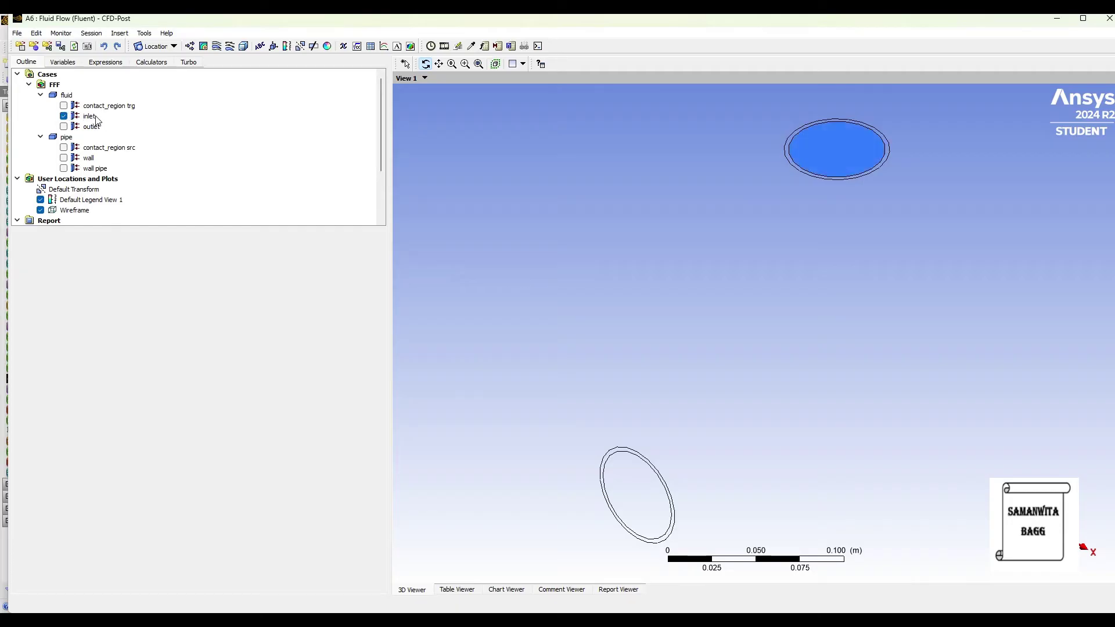
click(92, 116)
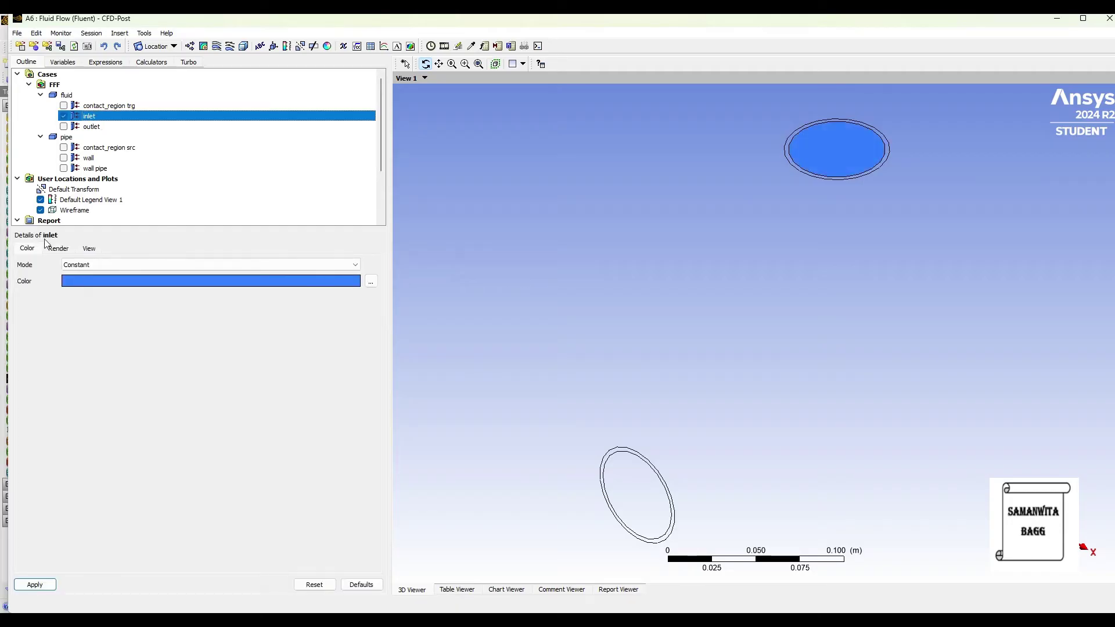
click(57, 249)
double_click(80, 274)
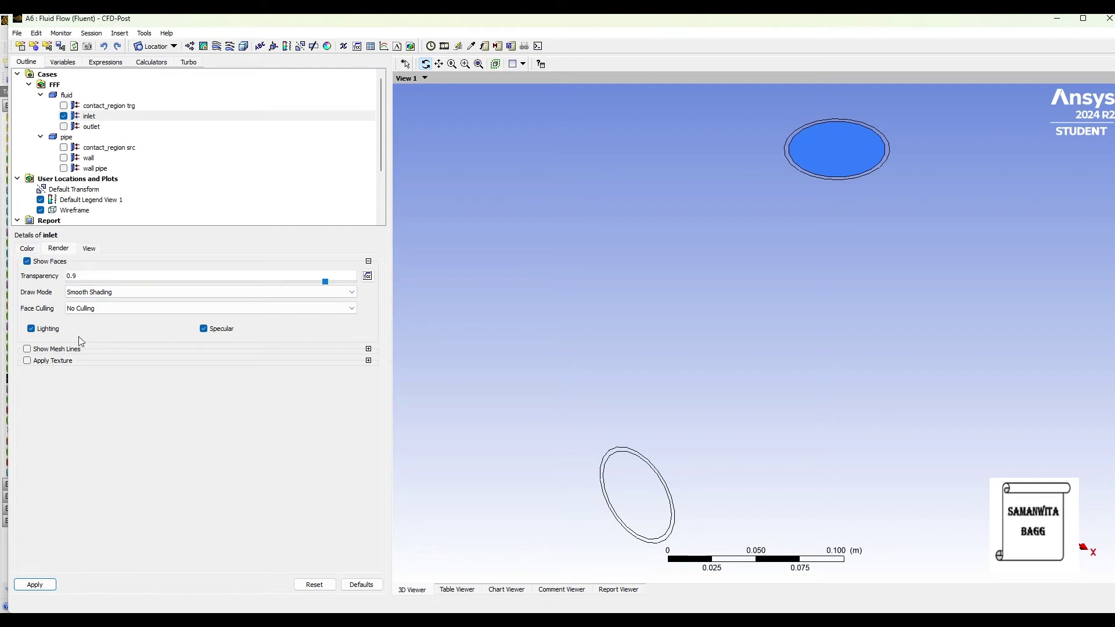
click(35, 585)
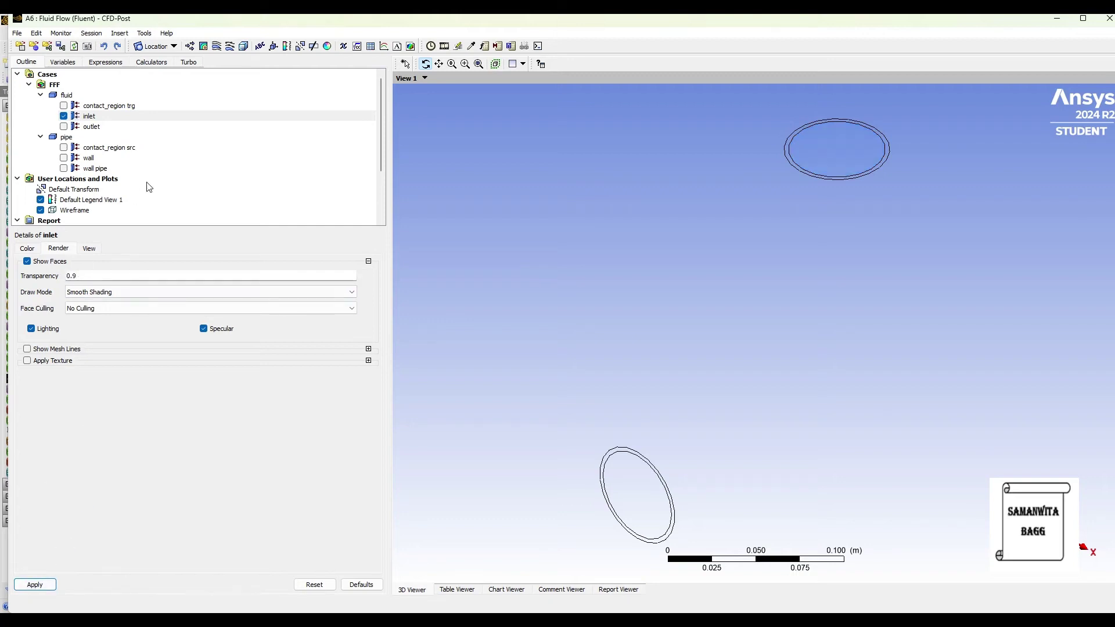
Step: Show the fluid's outlet surface and render it with a transparency of 0.9
click(64, 126)
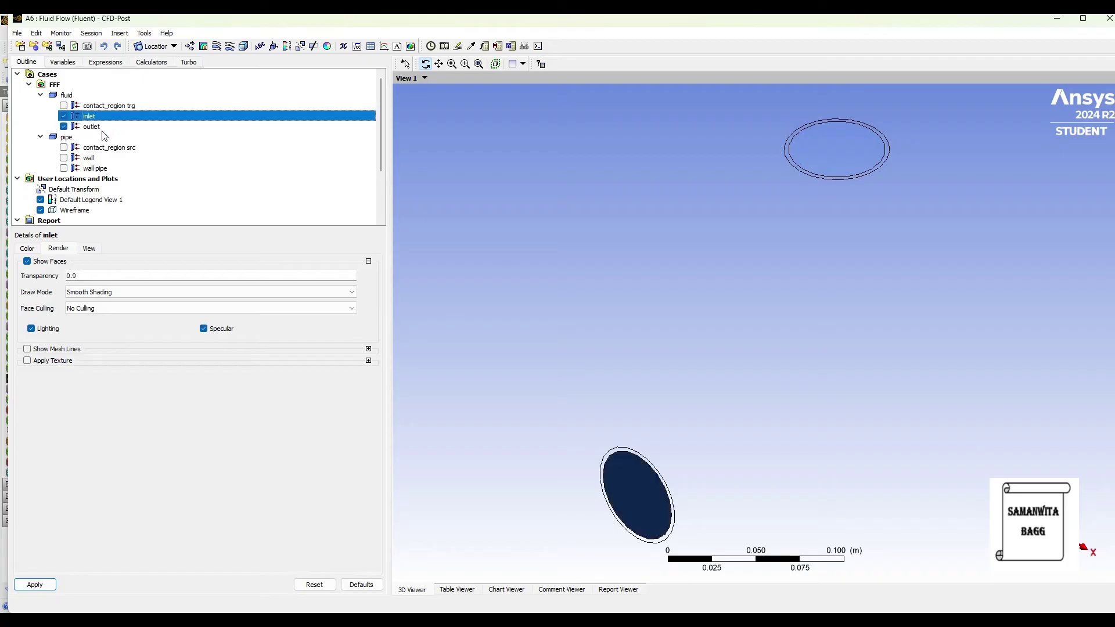
click(103, 129)
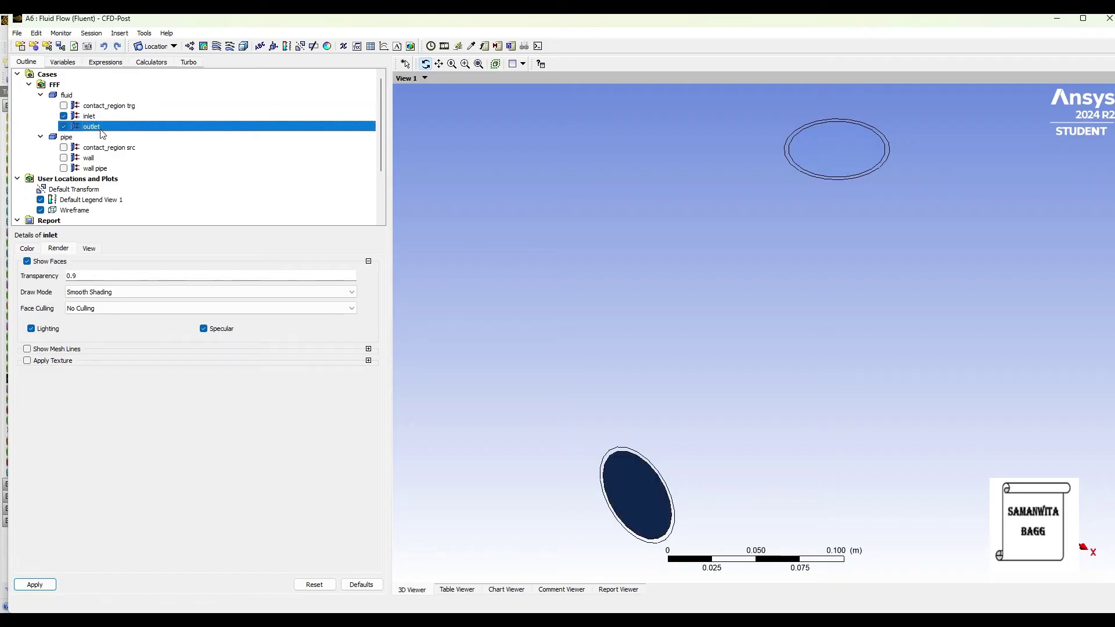
click(83, 278)
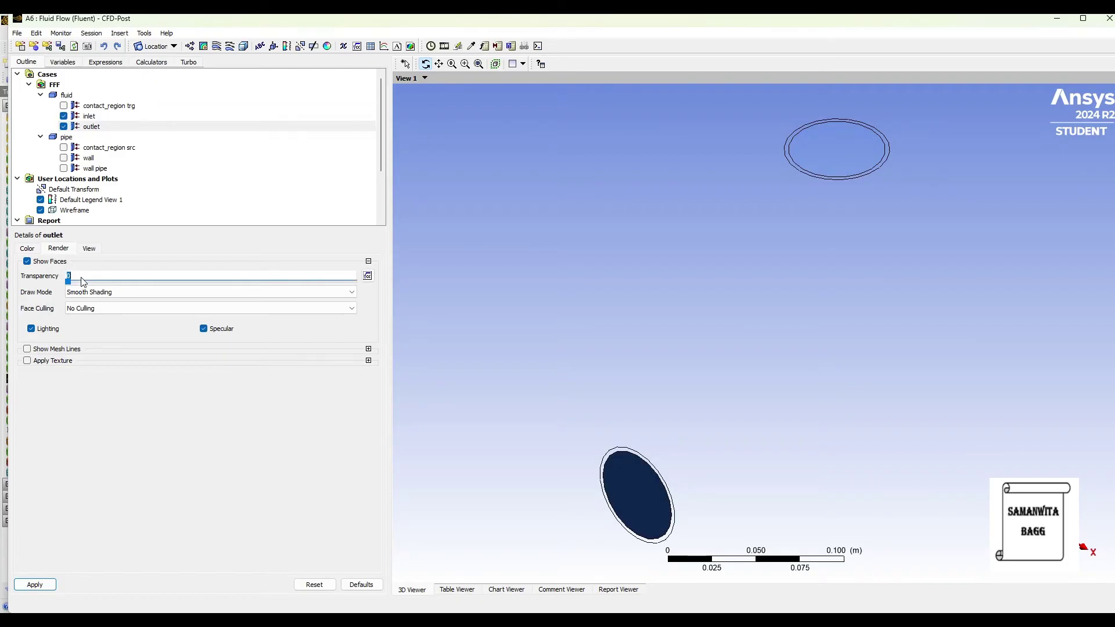
click(90, 413)
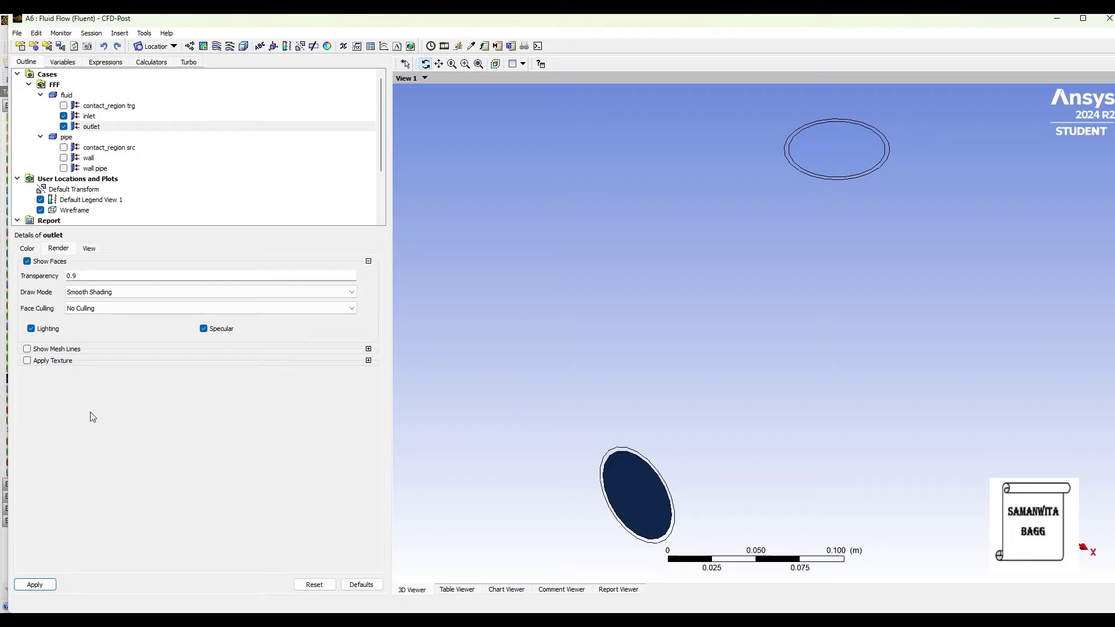
click(33, 585)
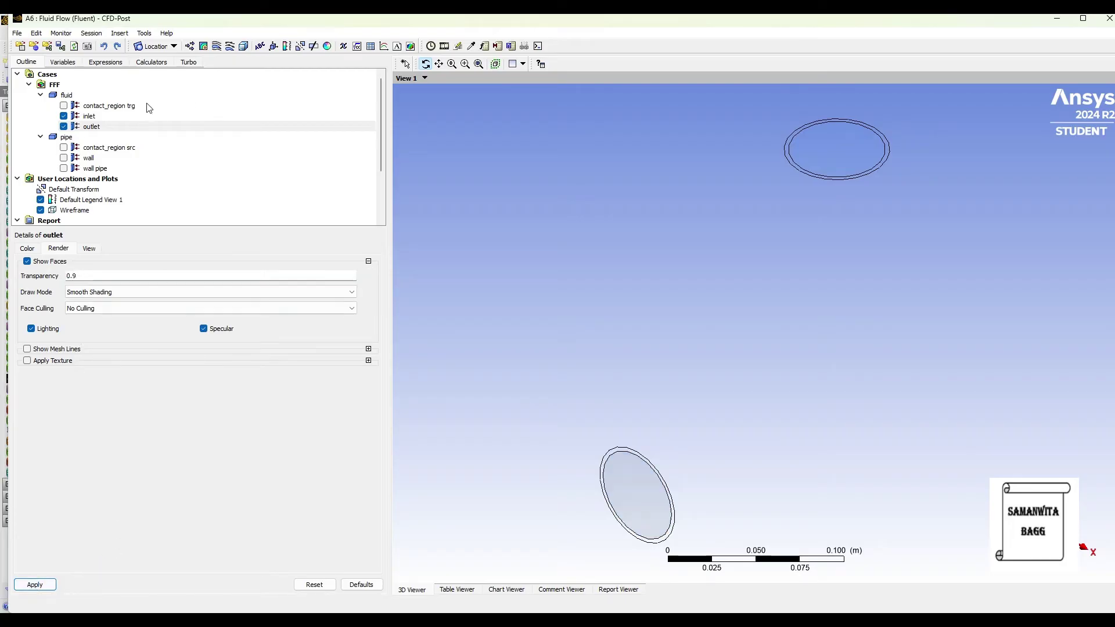
Step: Show the pipe's wall surface and render it with a transparency of 0.9
click(64, 158)
click(89, 158)
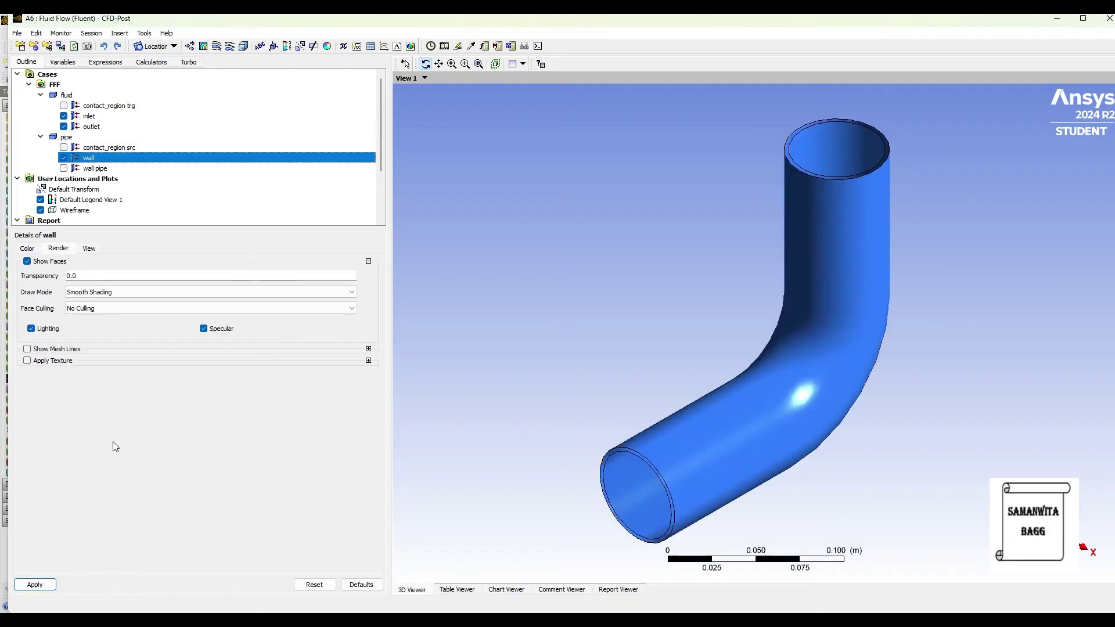
click(81, 276)
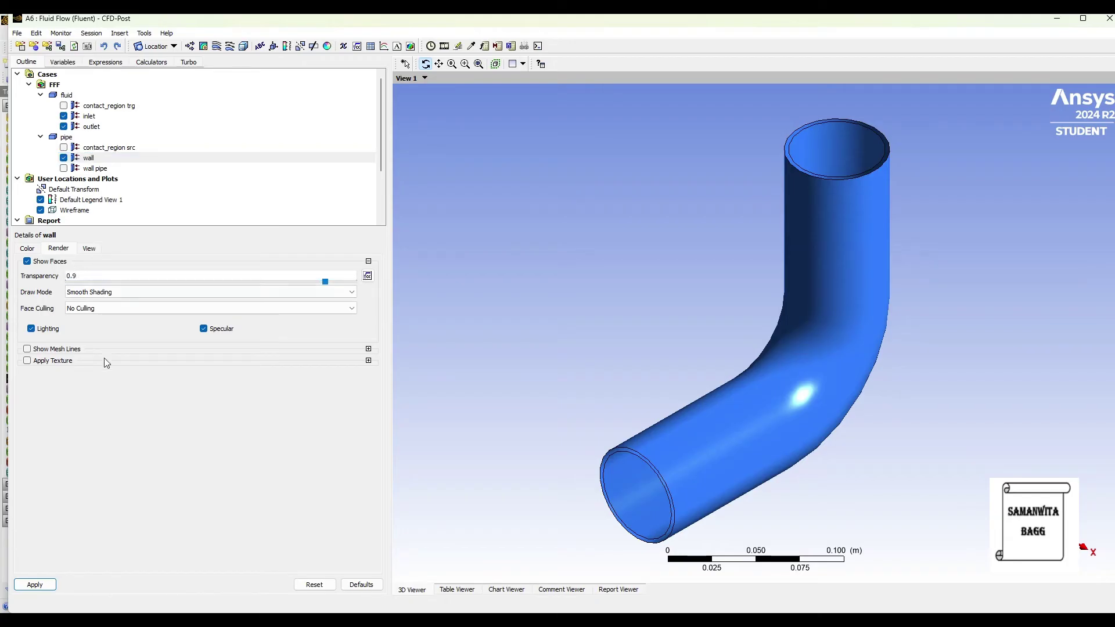
click(35, 585)
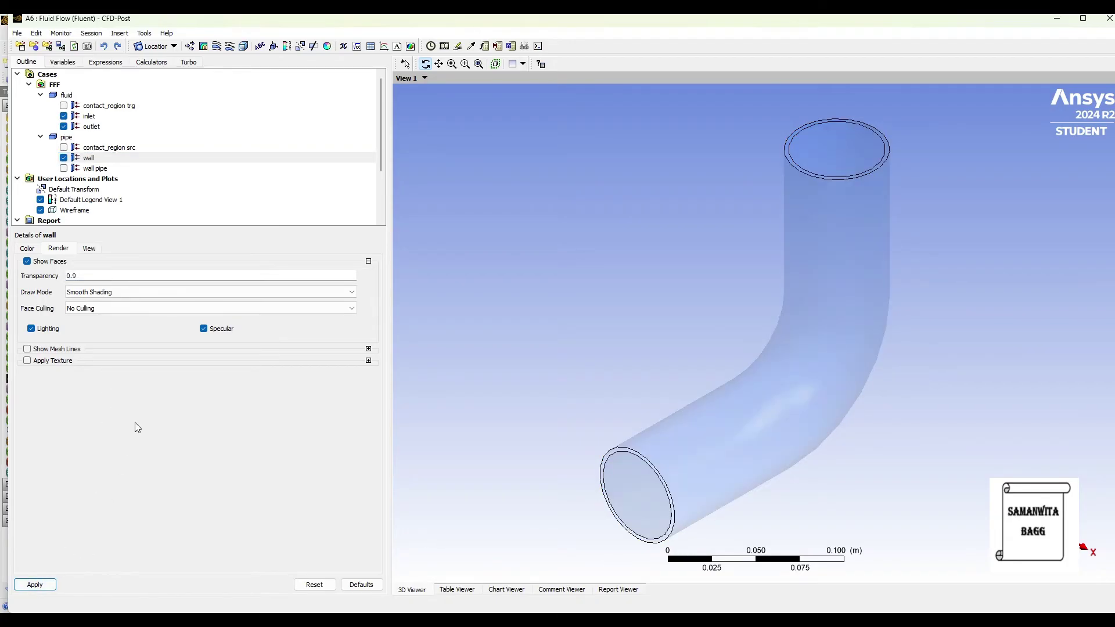
Step: Show the pipe's wall pipe surface and render it with a transparency of 0.9
click(64, 168)
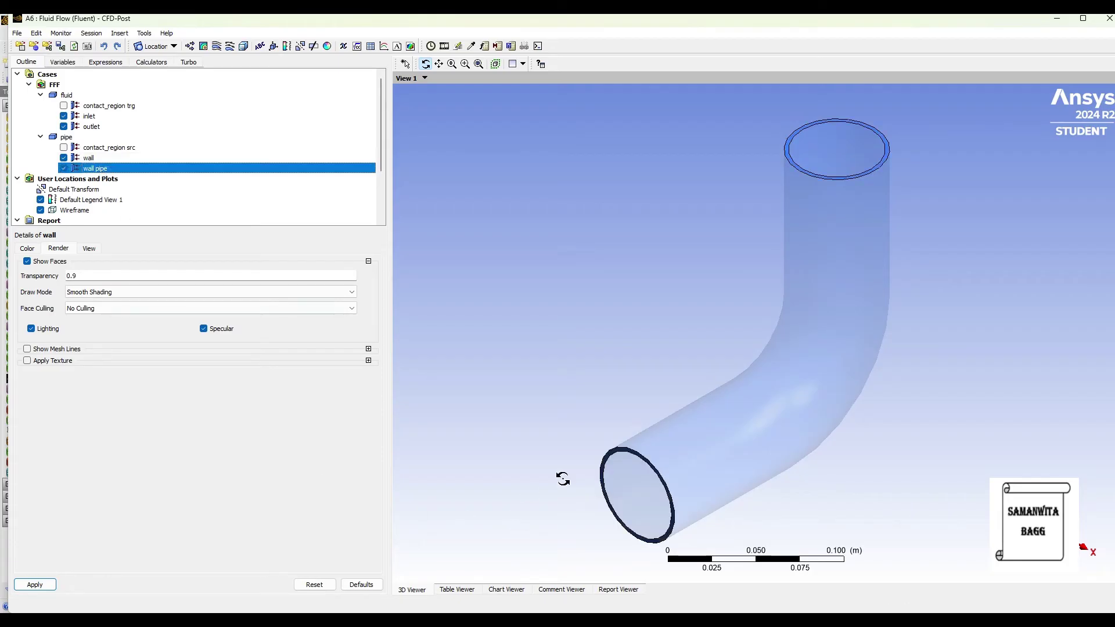
click(105, 169)
click(82, 277)
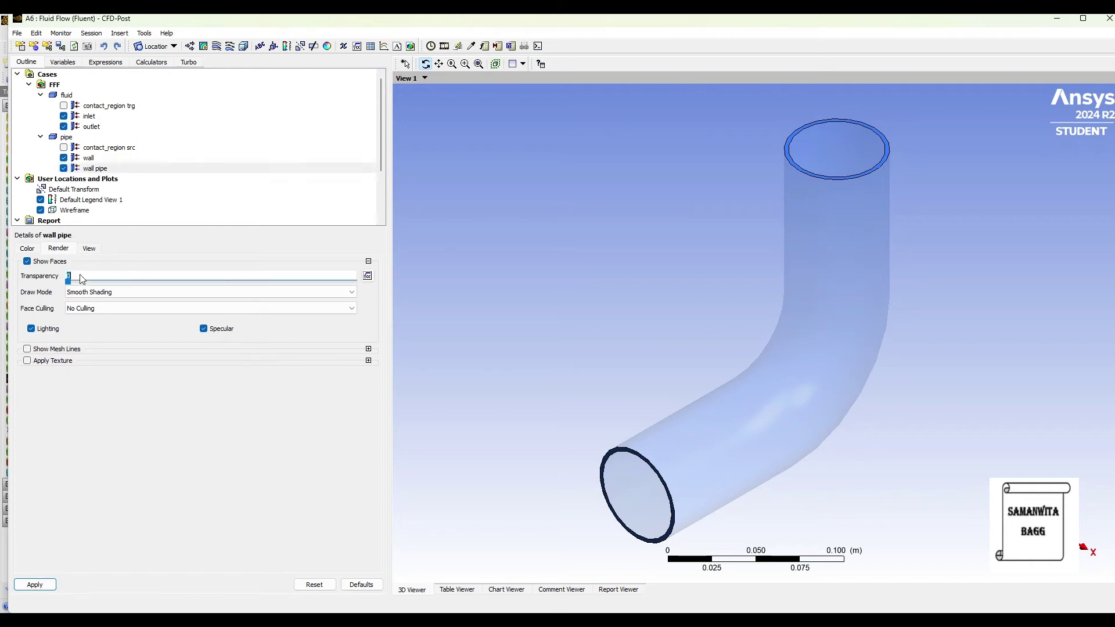
text(0.9)
click(84, 445)
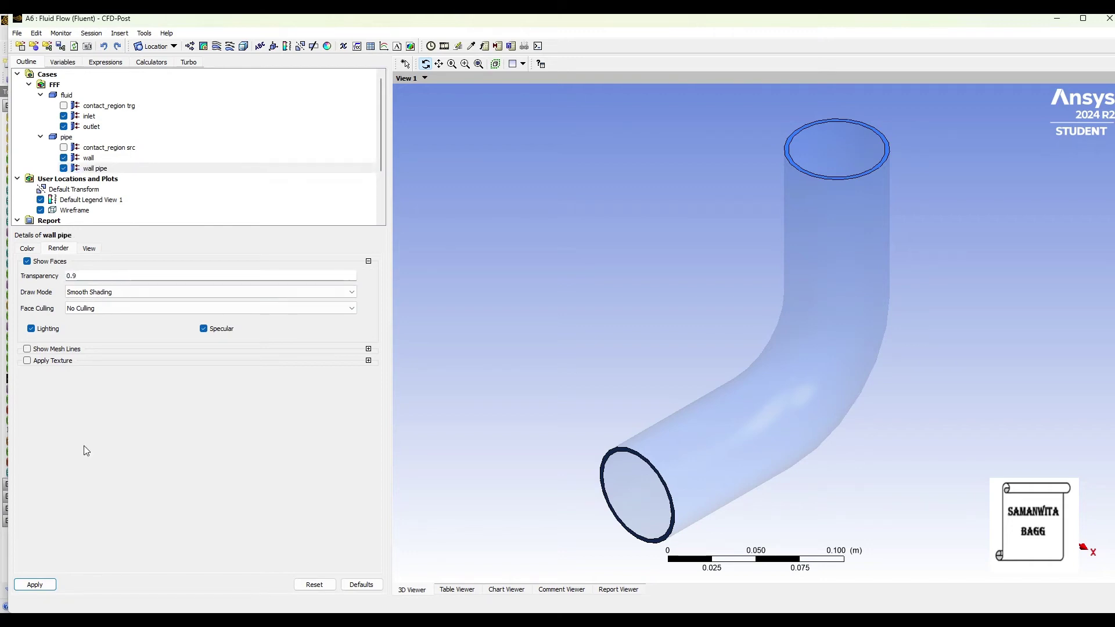
click(28, 584)
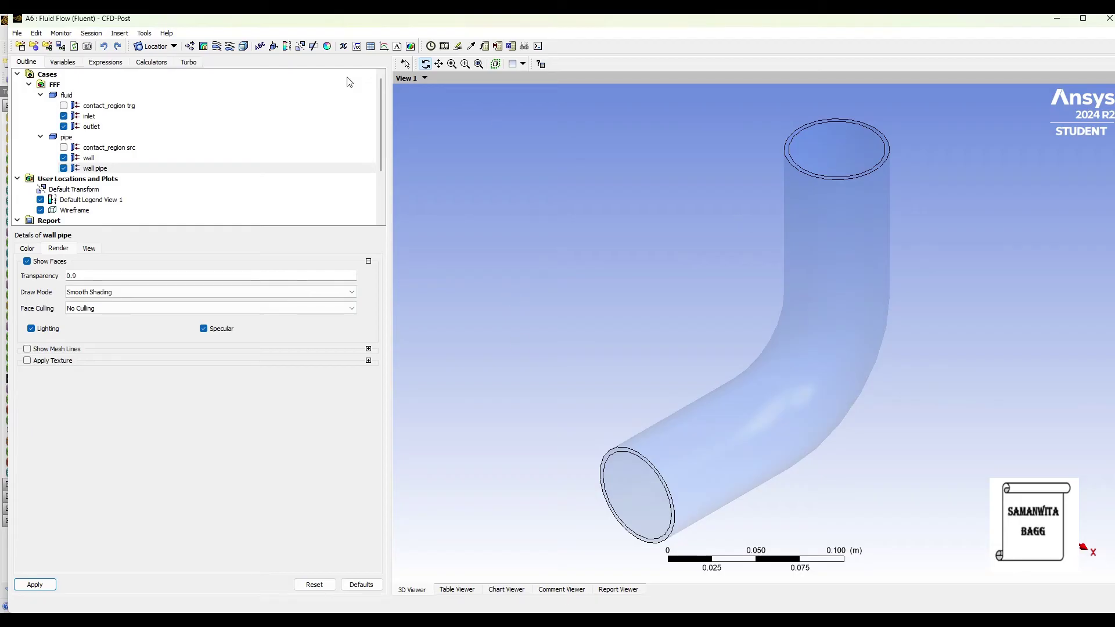
Step: Create a 3D velocity streamline across all domains that starts from the inlet
click(216, 46)
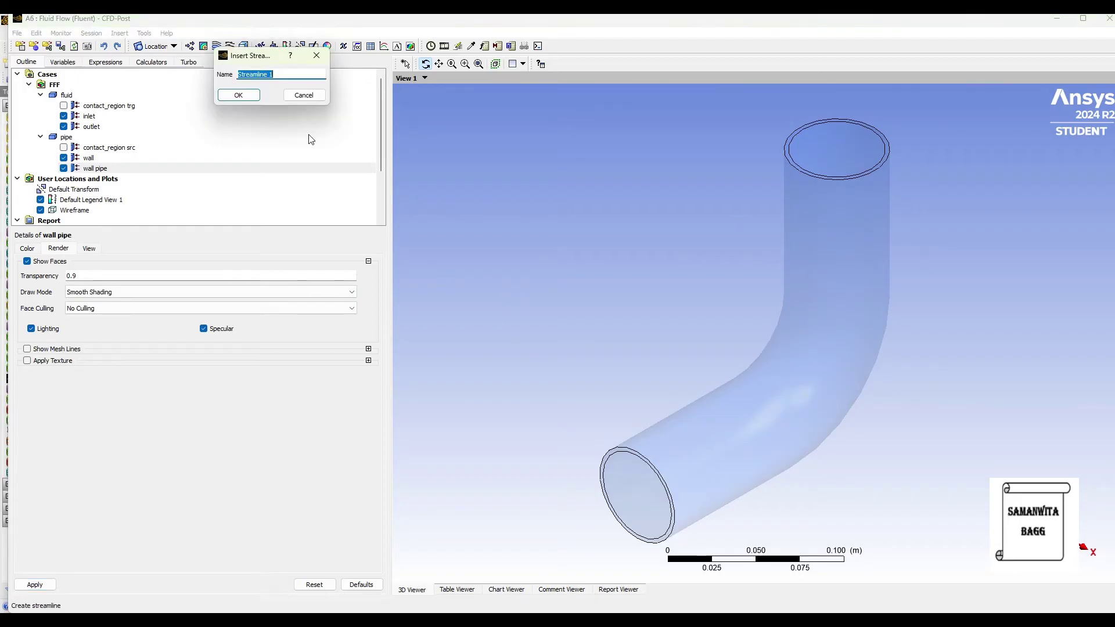
click(233, 99)
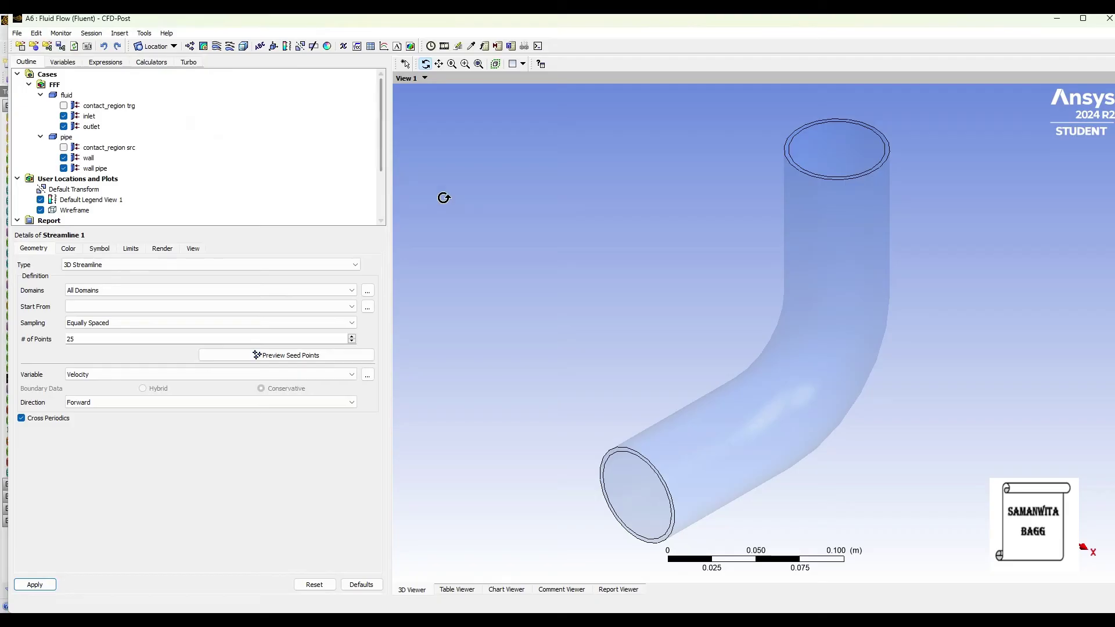
click(81, 308)
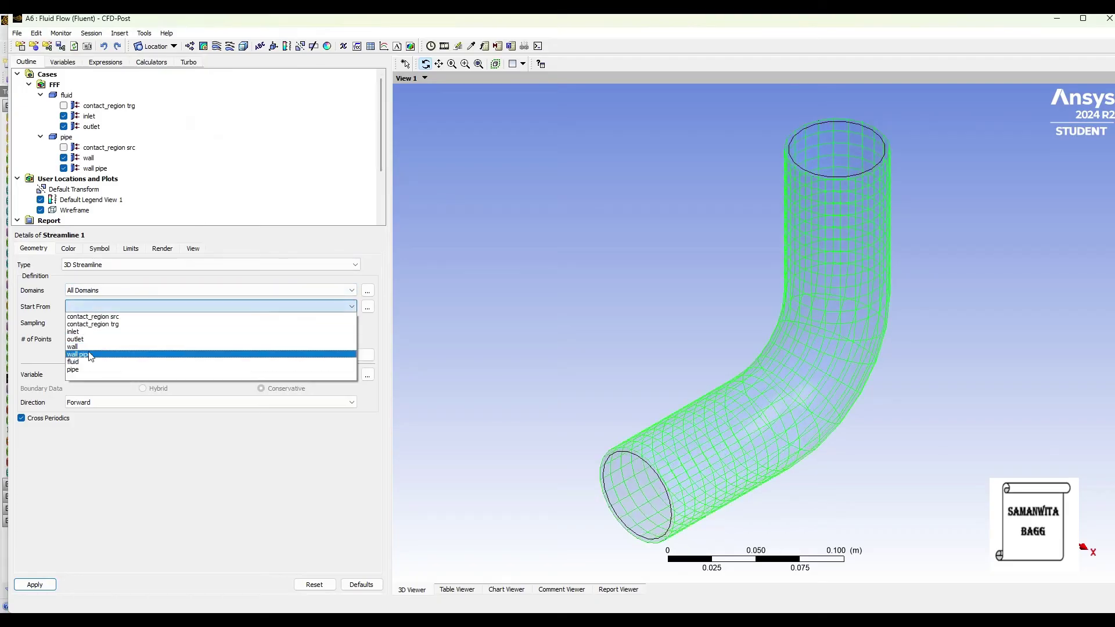
click(81, 332)
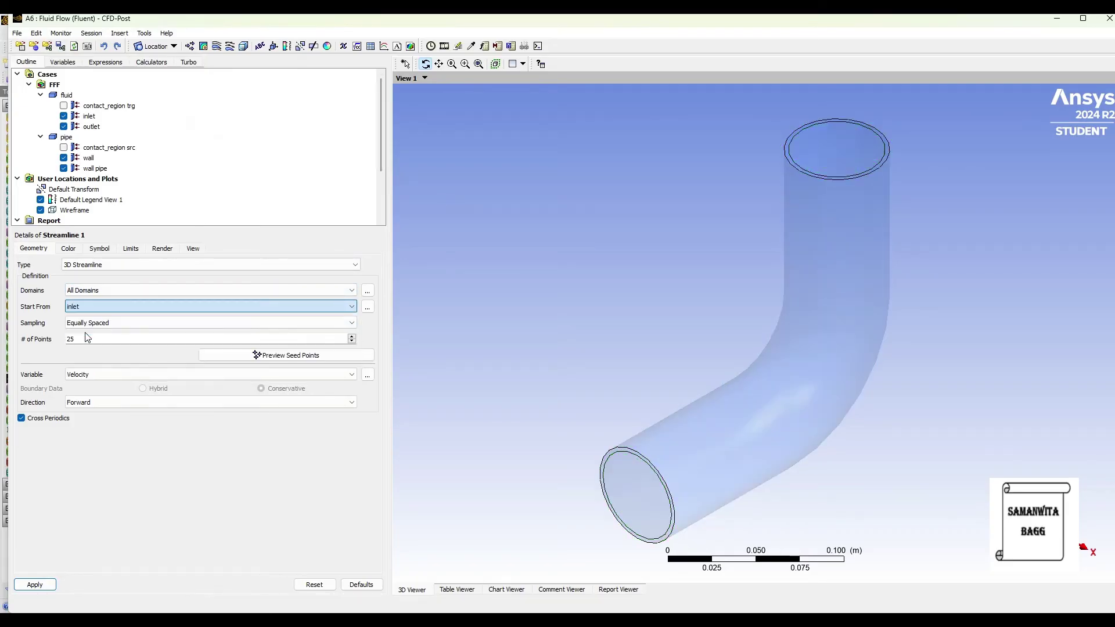
click(19, 584)
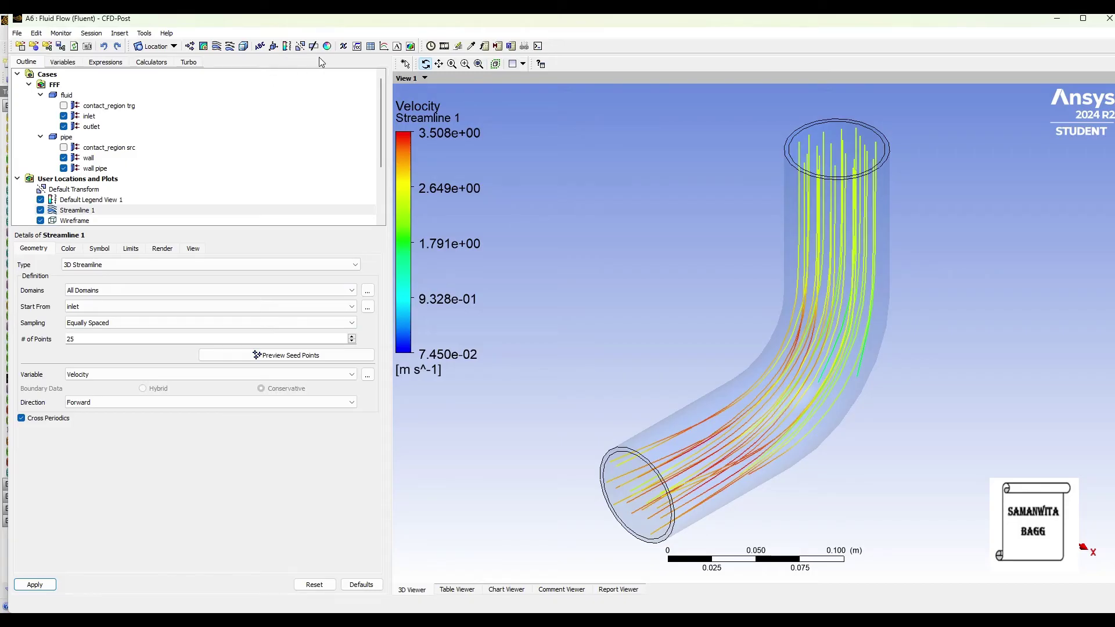
Step: Set up a slower bouncing sweep animation of the streamline with 2 repeats and play it
click(445, 48)
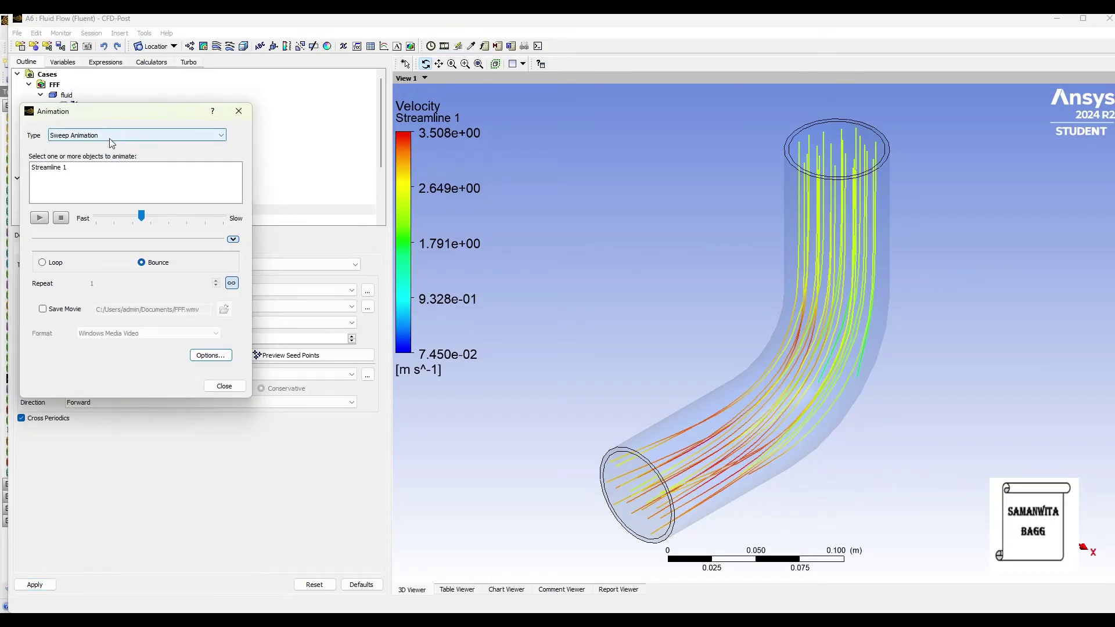
click(66, 168)
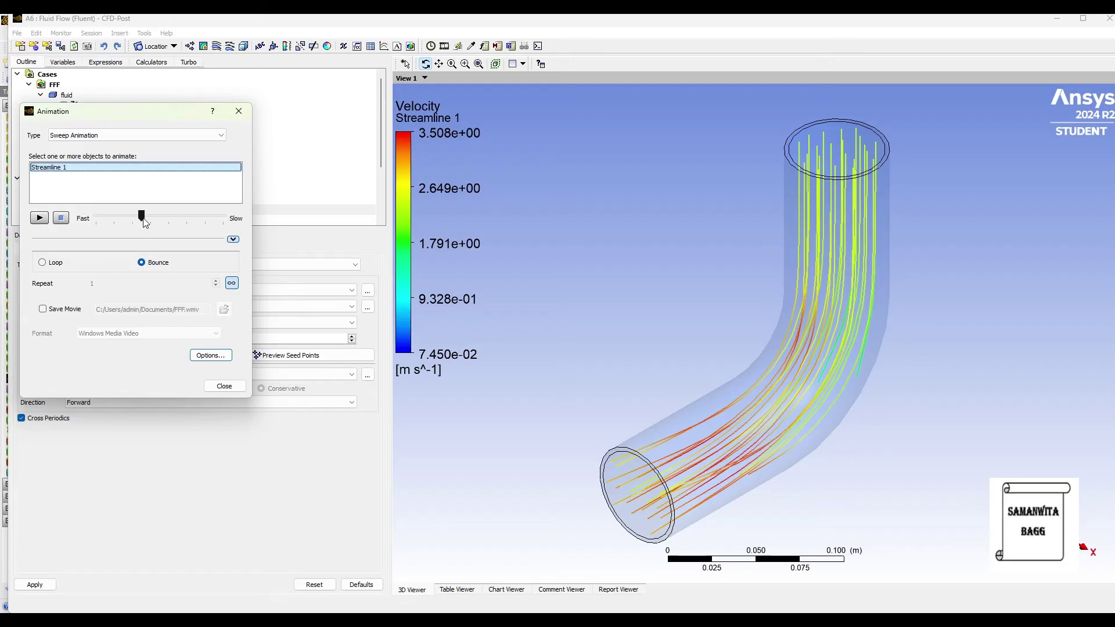
drag(143, 218, 169, 217)
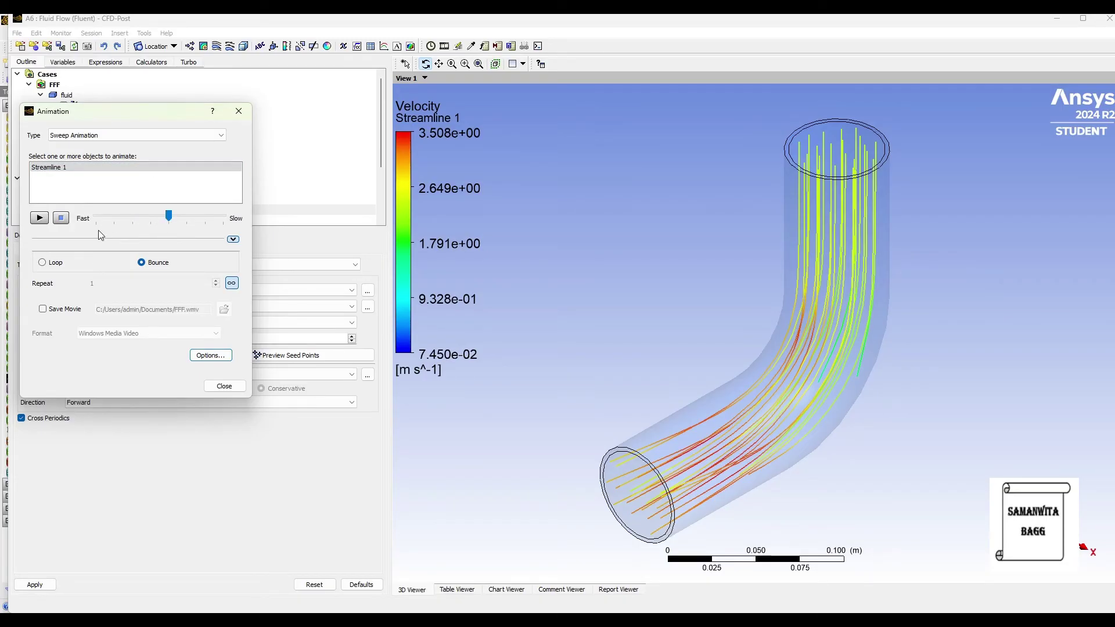
click(232, 285)
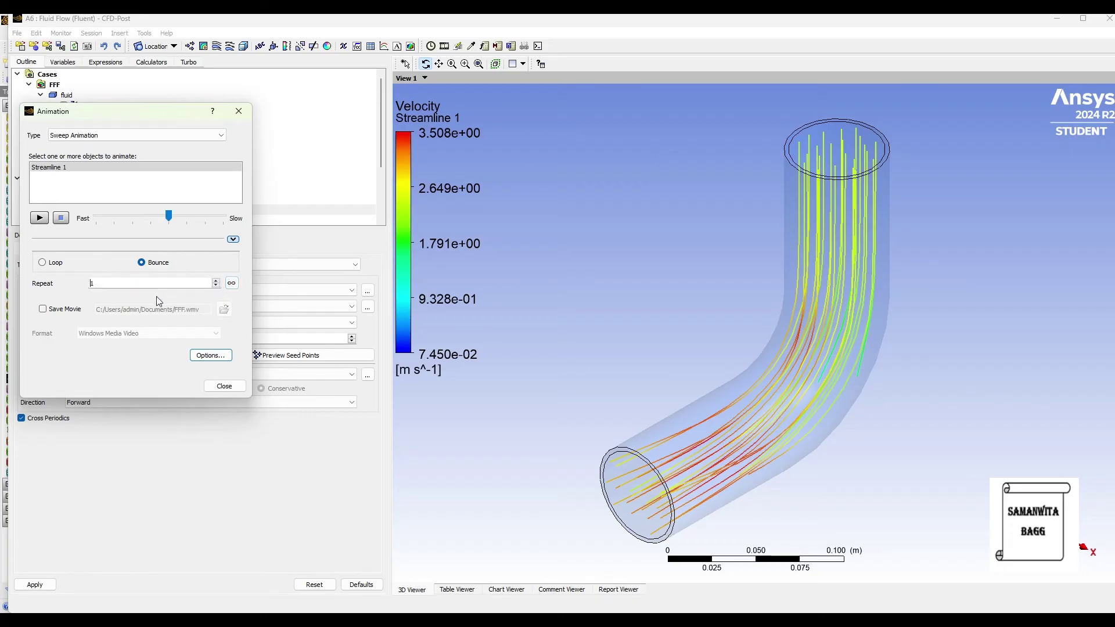
click(205, 285)
click(39, 220)
Step: Record the streamline animation as an MPEG4 movie named "pipe bend" in the Documents folder and close the animation settings
click(42, 309)
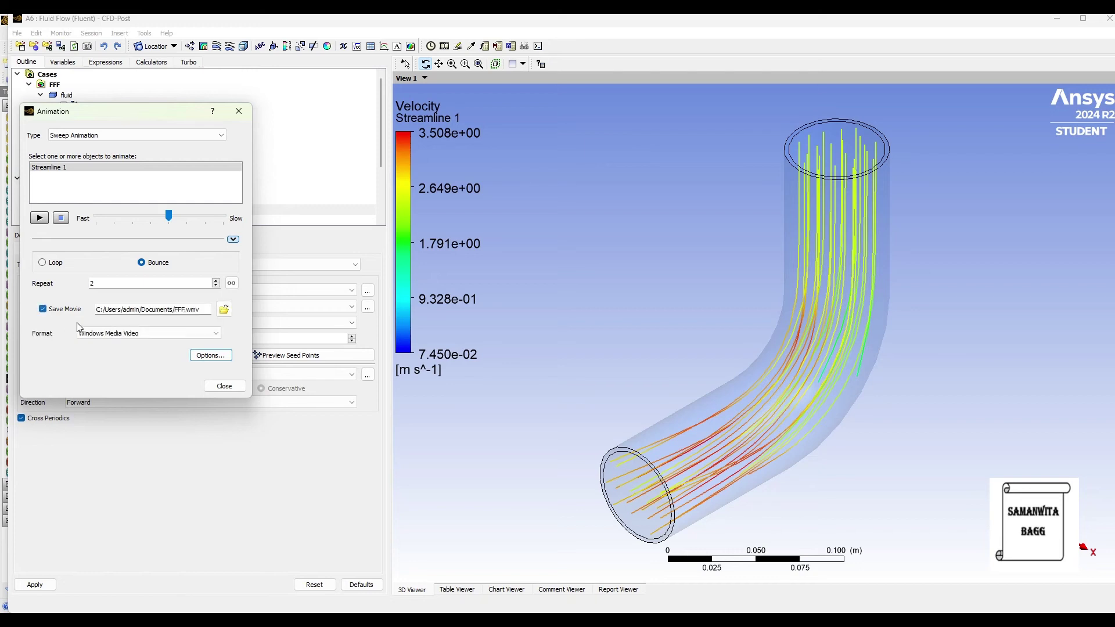
click(126, 340)
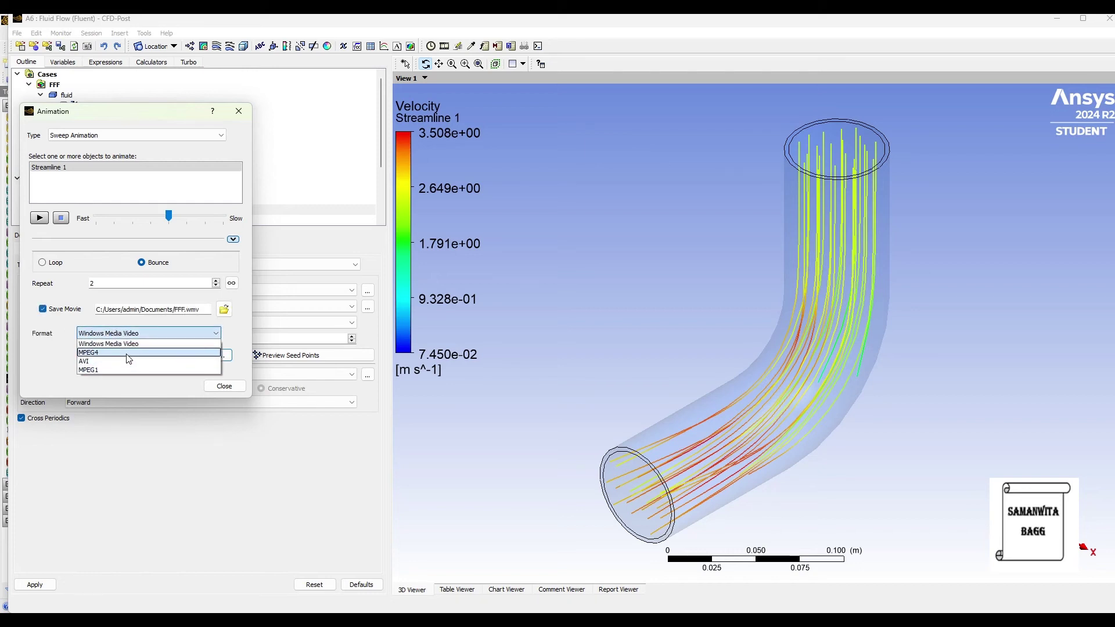
click(129, 353)
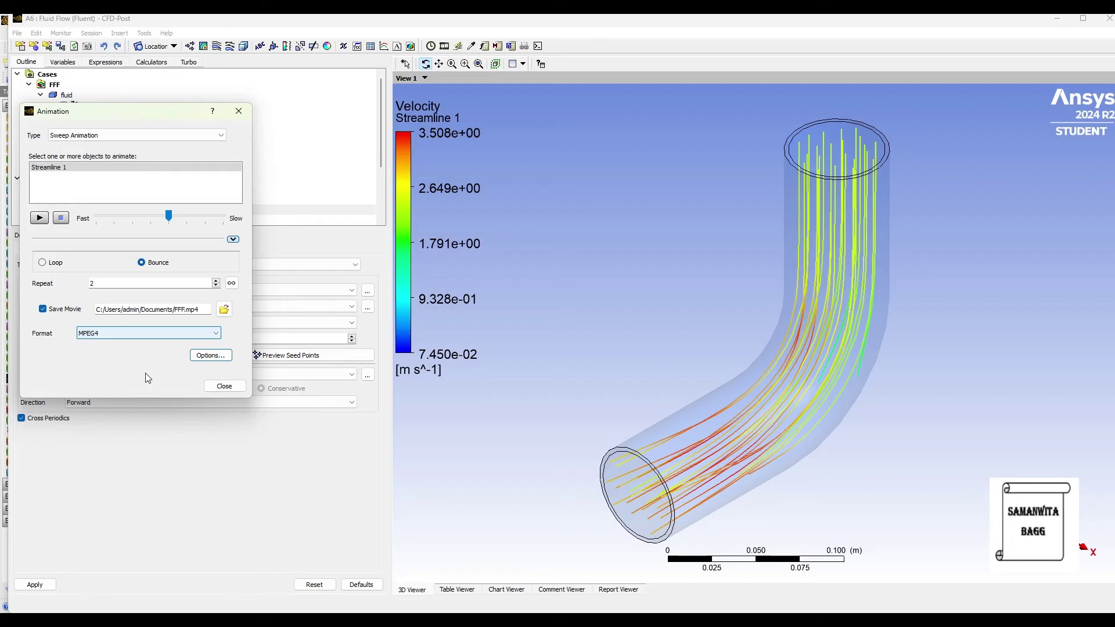
click(224, 310)
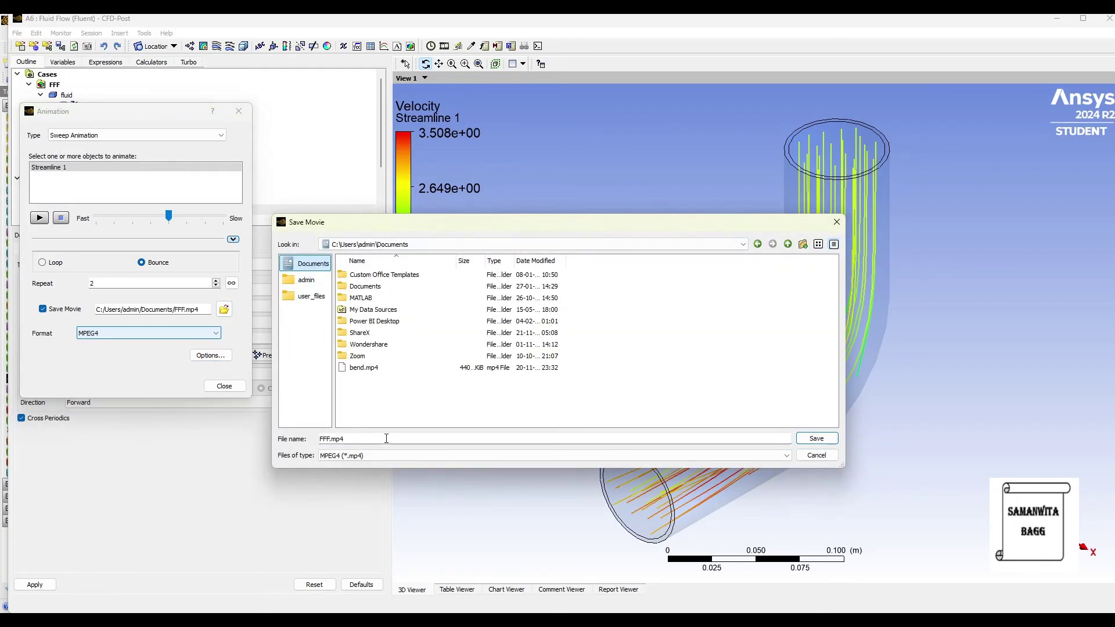
click(354, 438)
drag(342, 436, 295, 426)
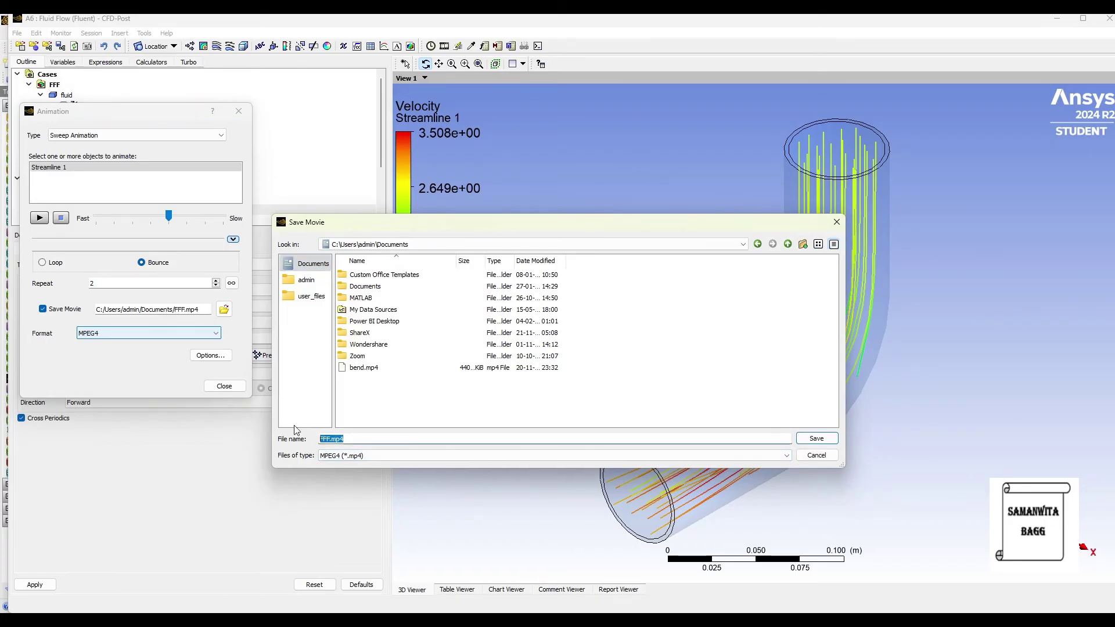
text(pipe ben)
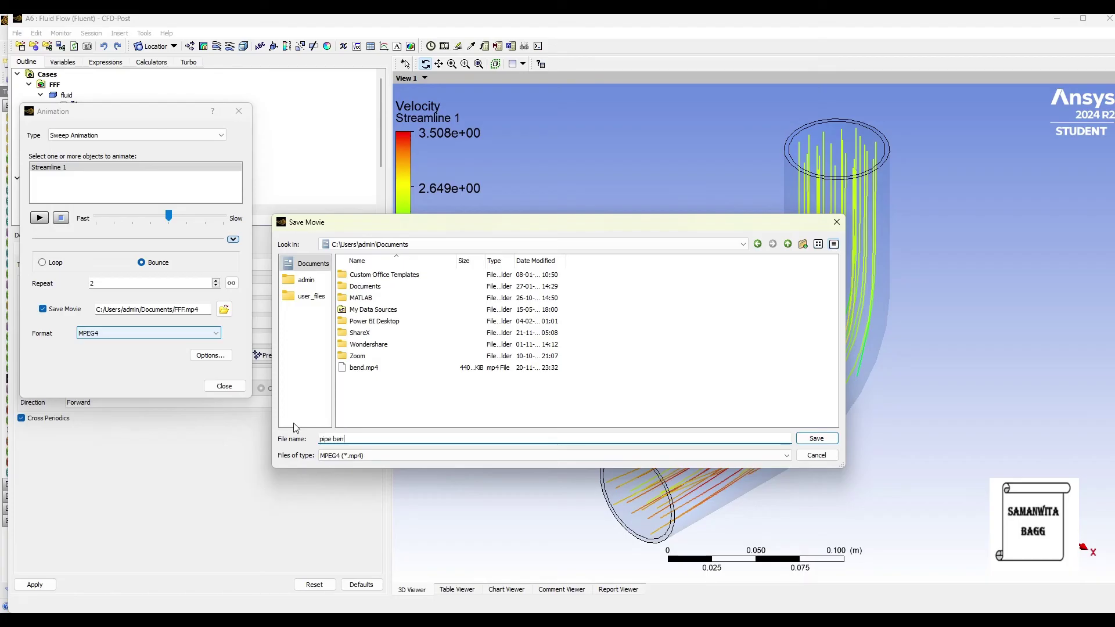
text(d)
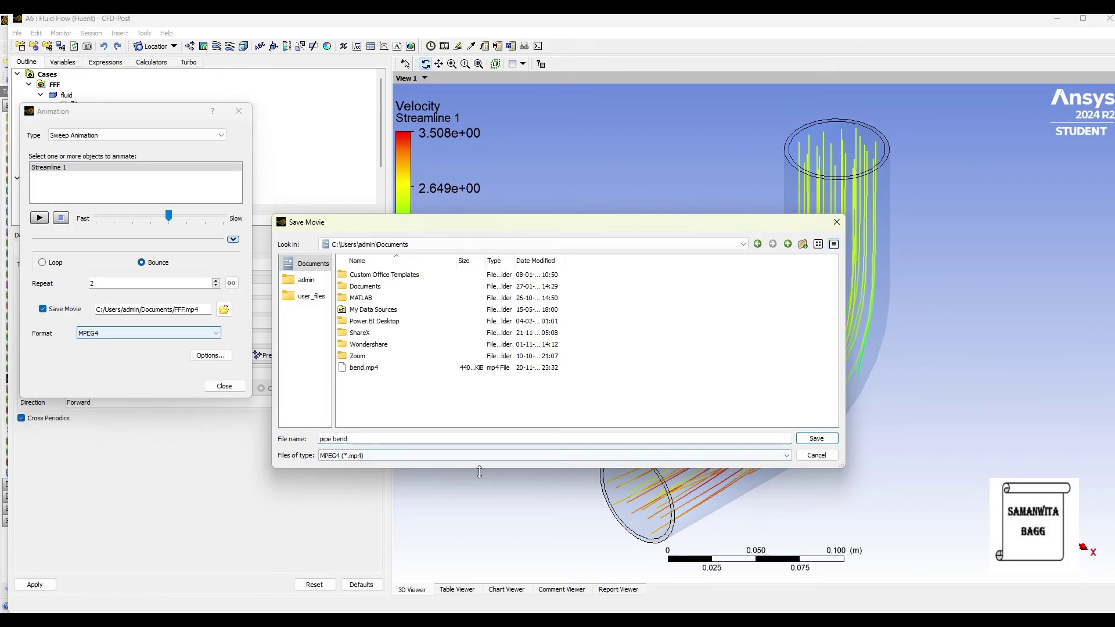
click(817, 439)
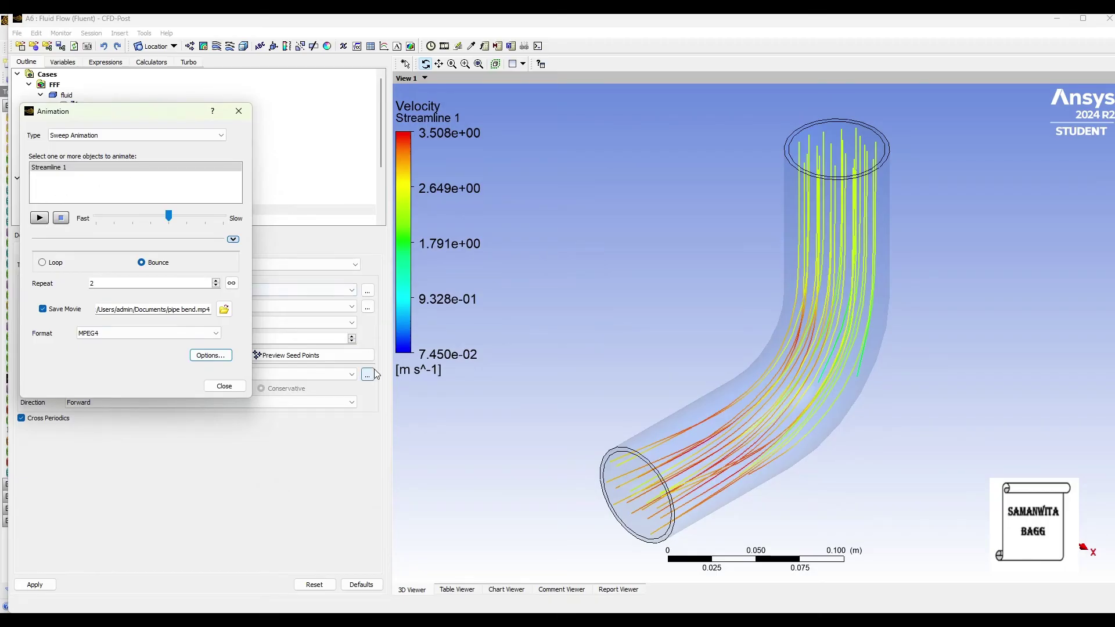
click(38, 218)
click(239, 112)
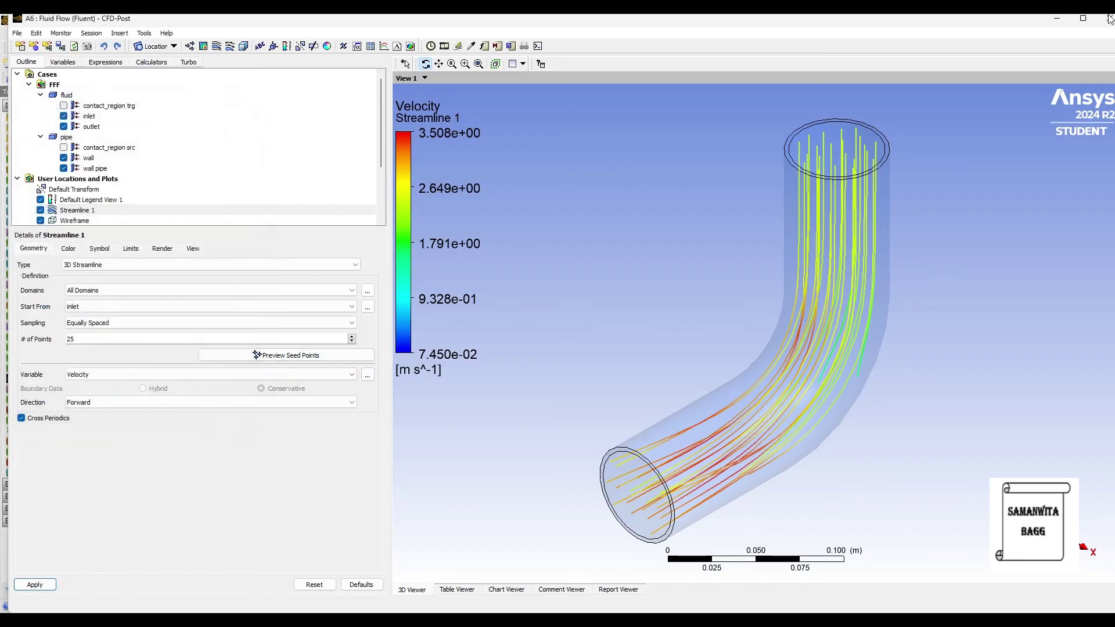
Step: Switch to Workbench, reopen the solution in Fluent, and display filled contours of static pressure on all the pipe's surfaces
click(1053, 18)
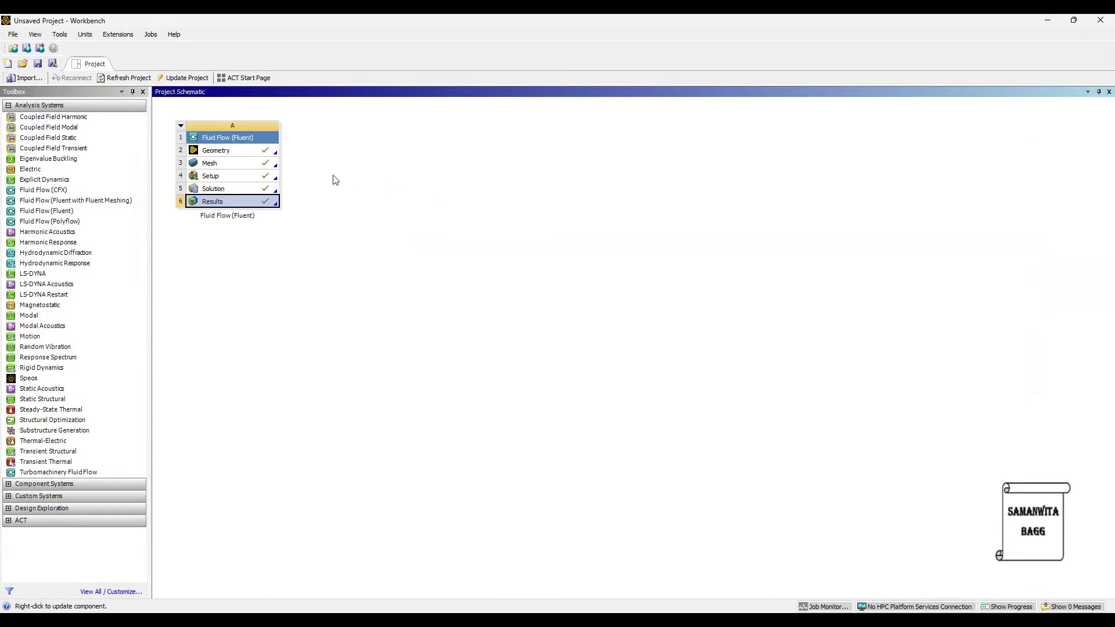
double_click(230, 186)
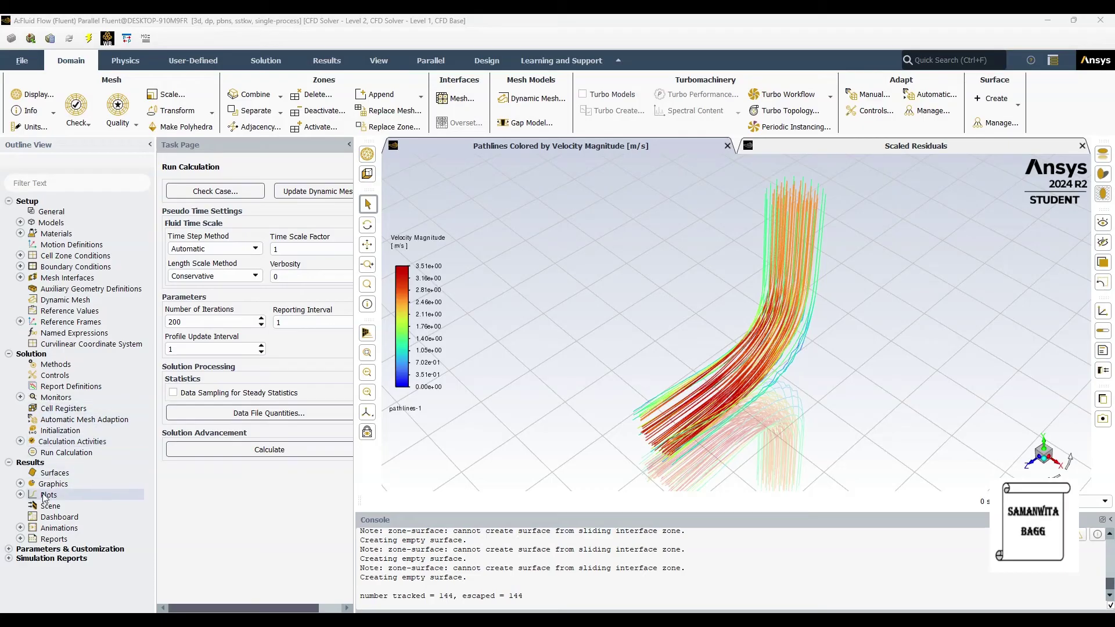
click(21, 484)
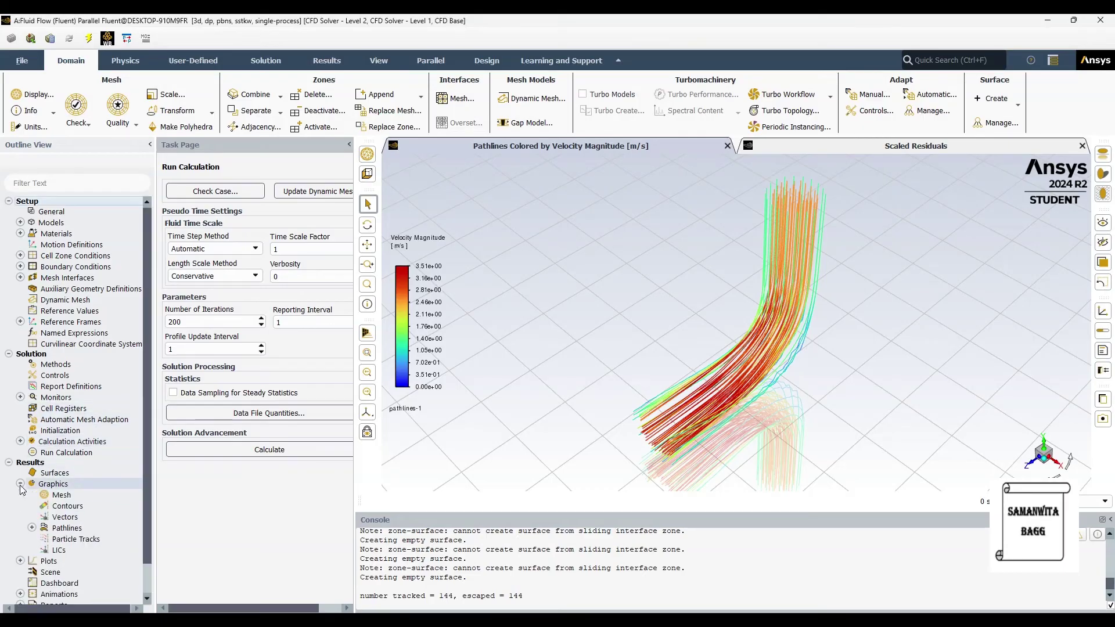
double_click(67, 505)
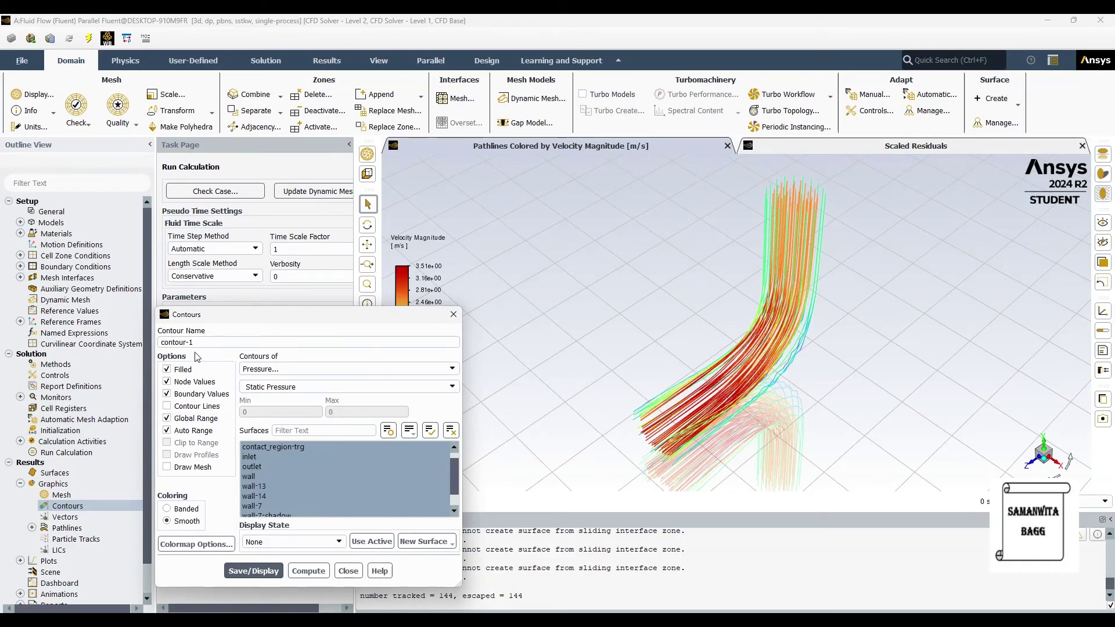
click(289, 370)
click(297, 381)
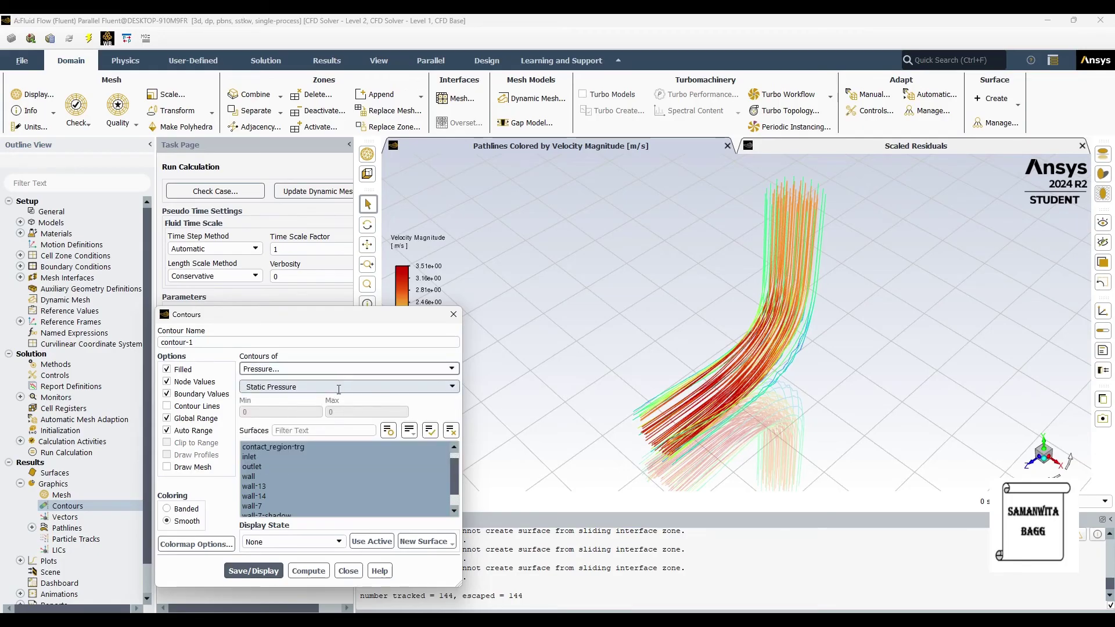
click(448, 392)
click(448, 395)
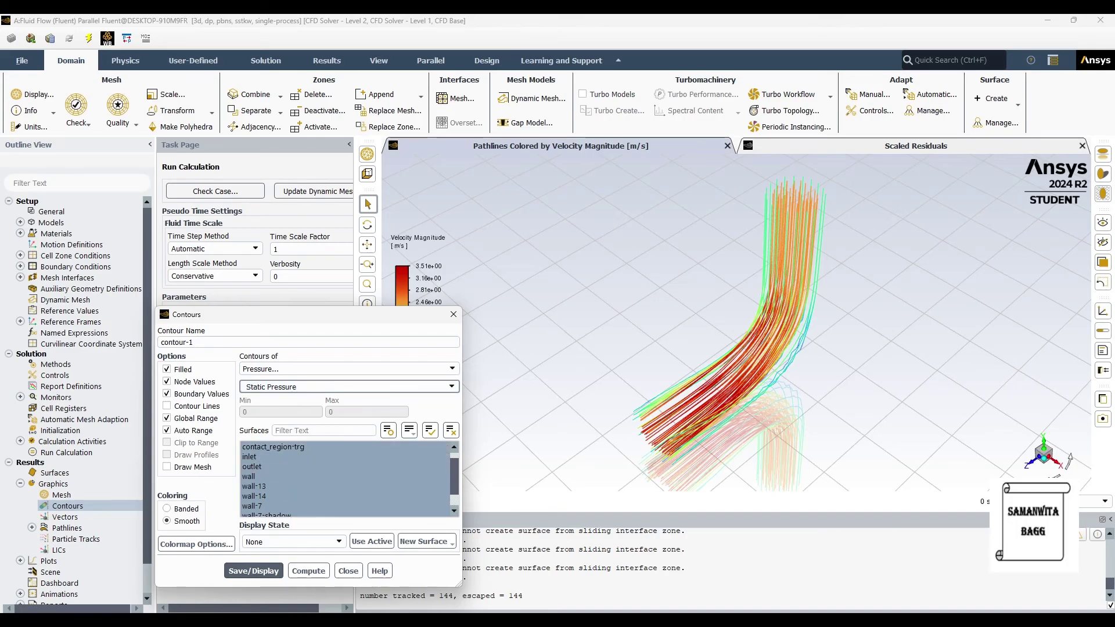
click(250, 575)
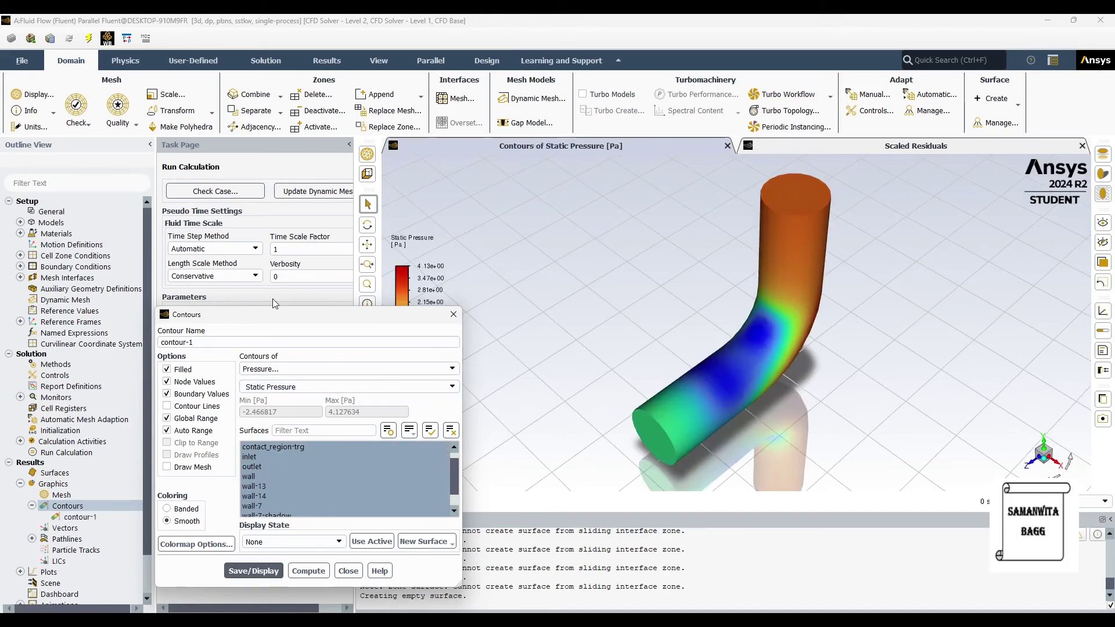
drag(309, 316, 200, 204)
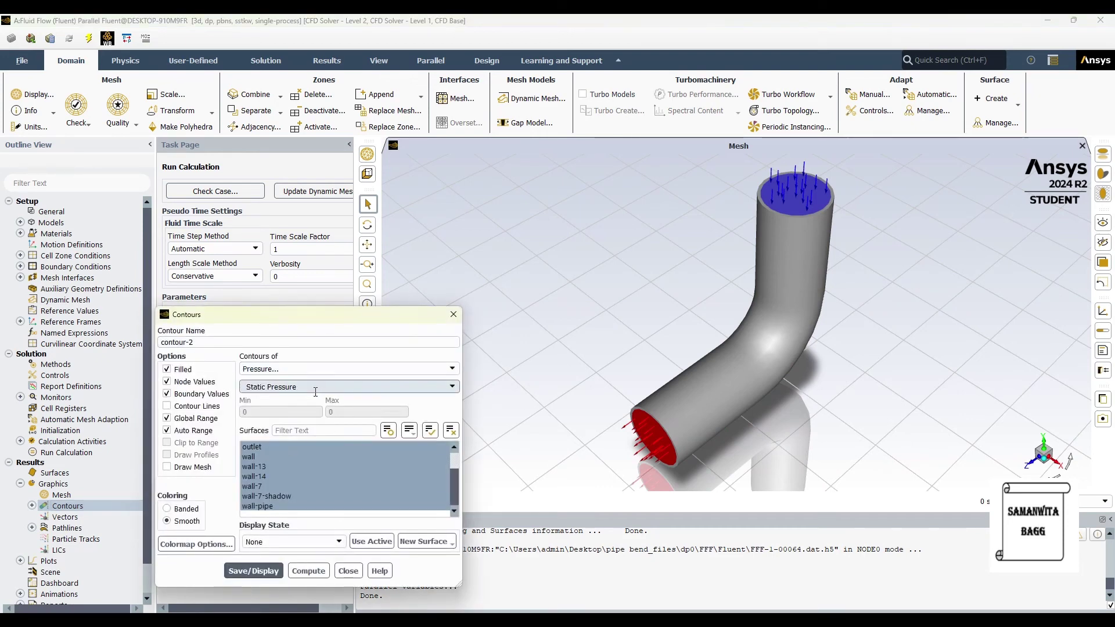
Step: Display a second contour plot of dynamic pressure on all surfaces, with contour lines and banded coloring
click(434, 388)
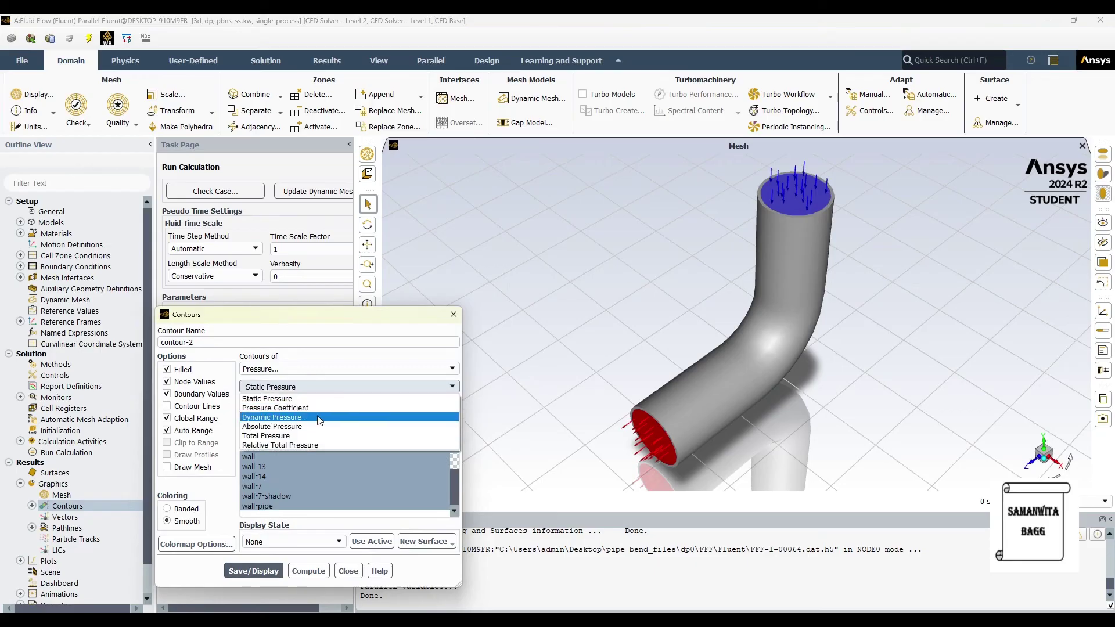
click(318, 417)
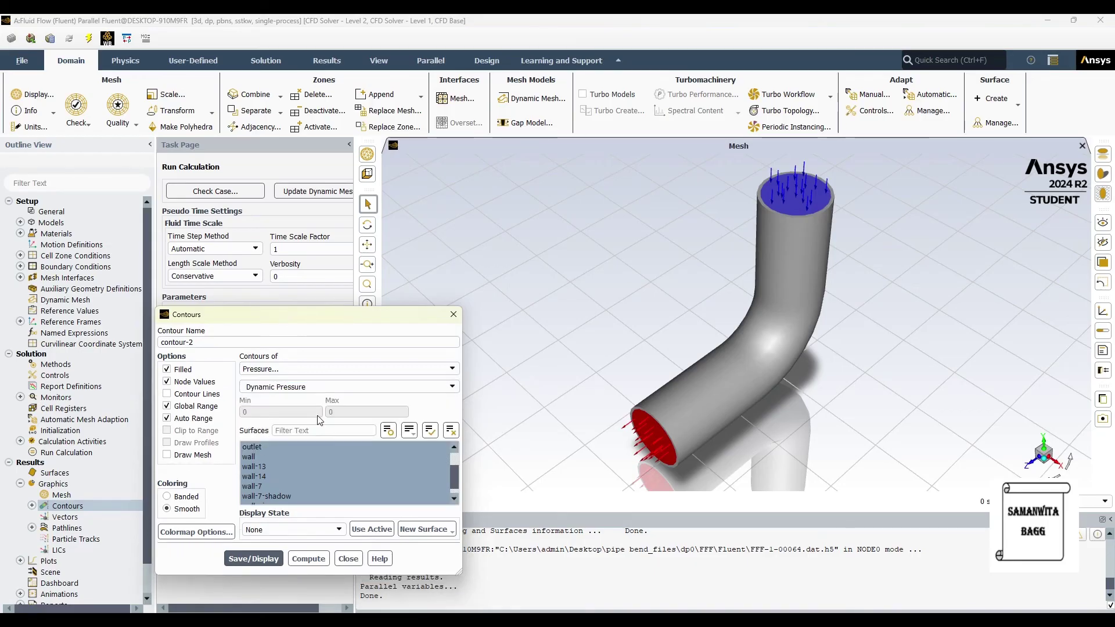
click(168, 395)
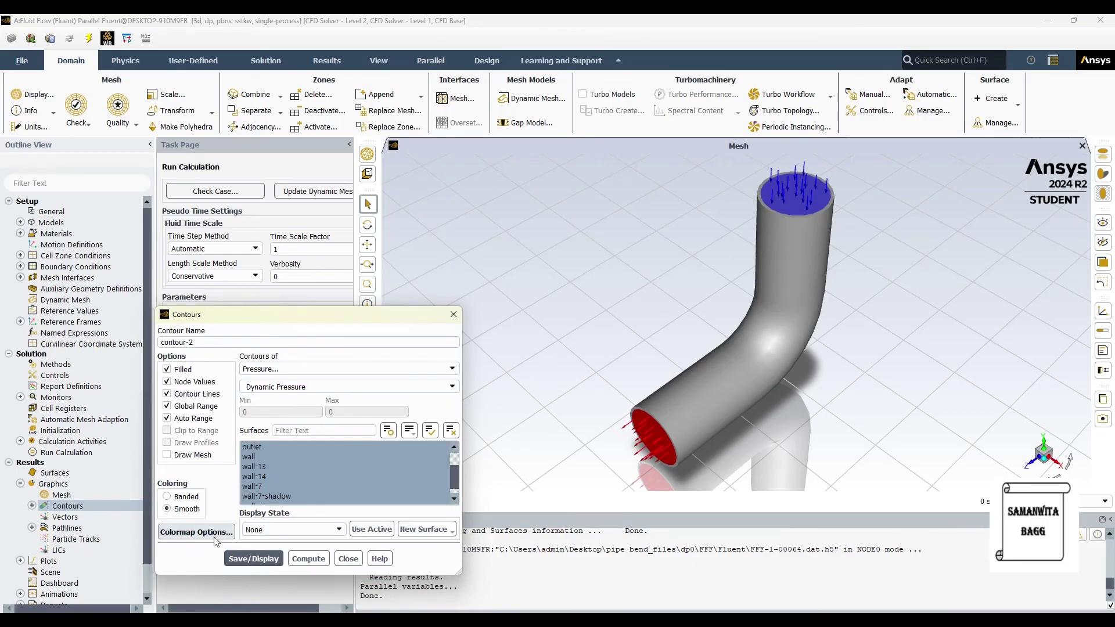
click(167, 497)
click(254, 558)
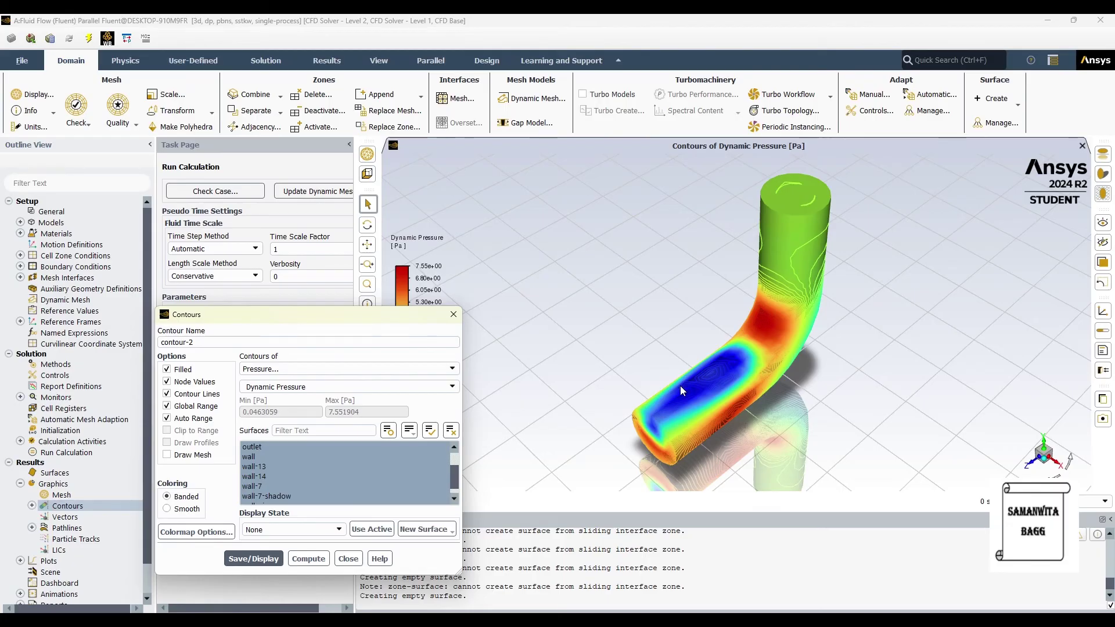
drag(365, 319, 147, 209)
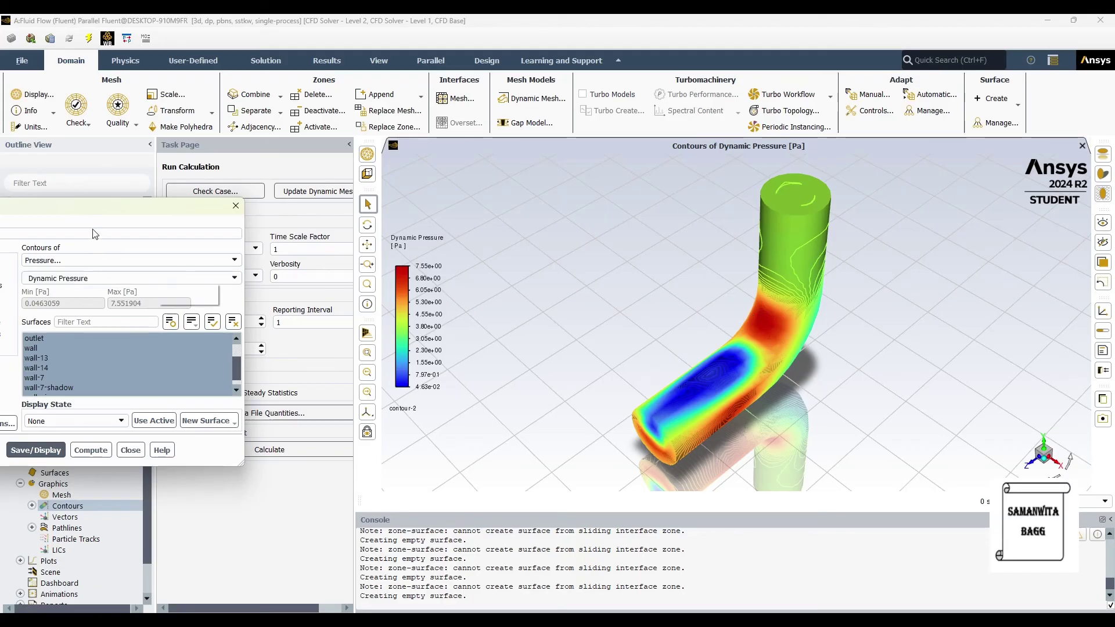
Step: Redisplay the dynamic pressure contour plot with smooth coloring and without contour lines, and close the contour settings
drag(96, 213, 343, 218)
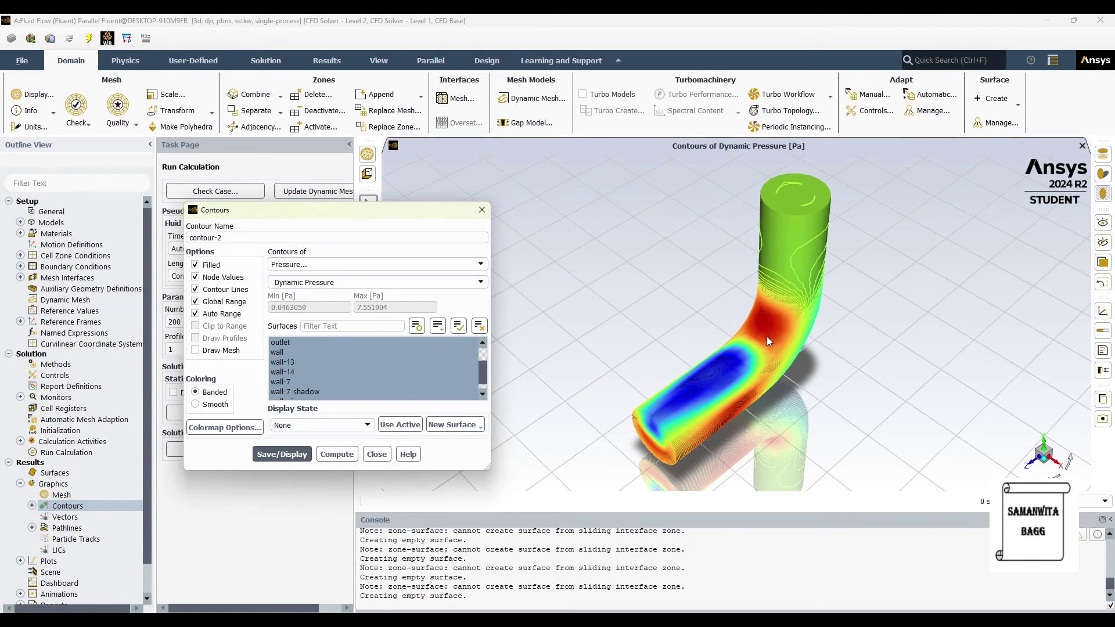
click(196, 404)
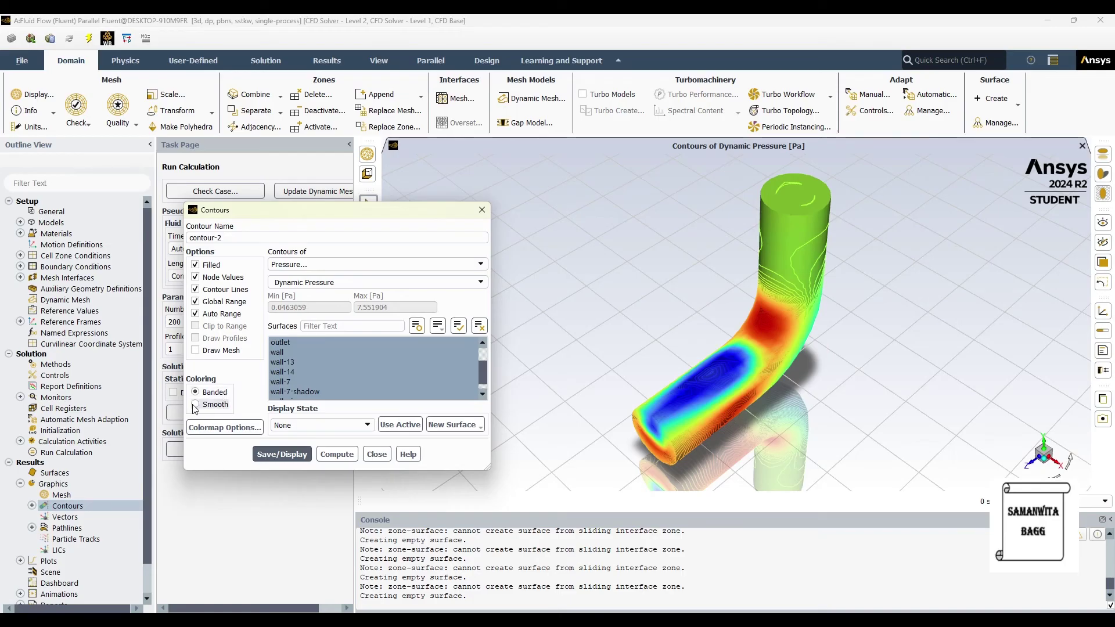
click(195, 290)
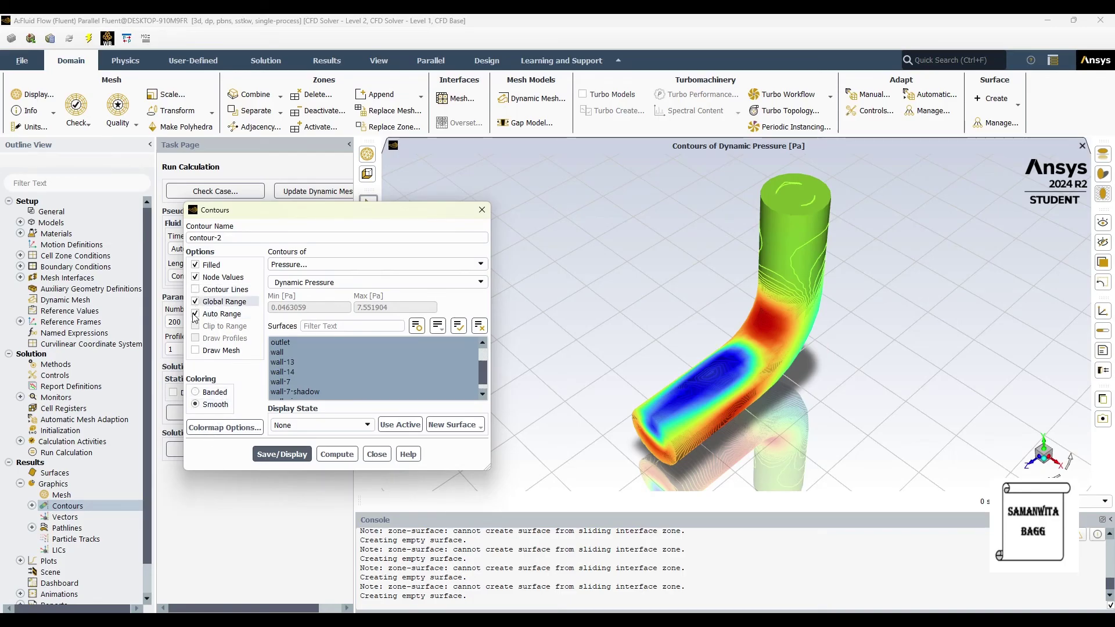
click(287, 455)
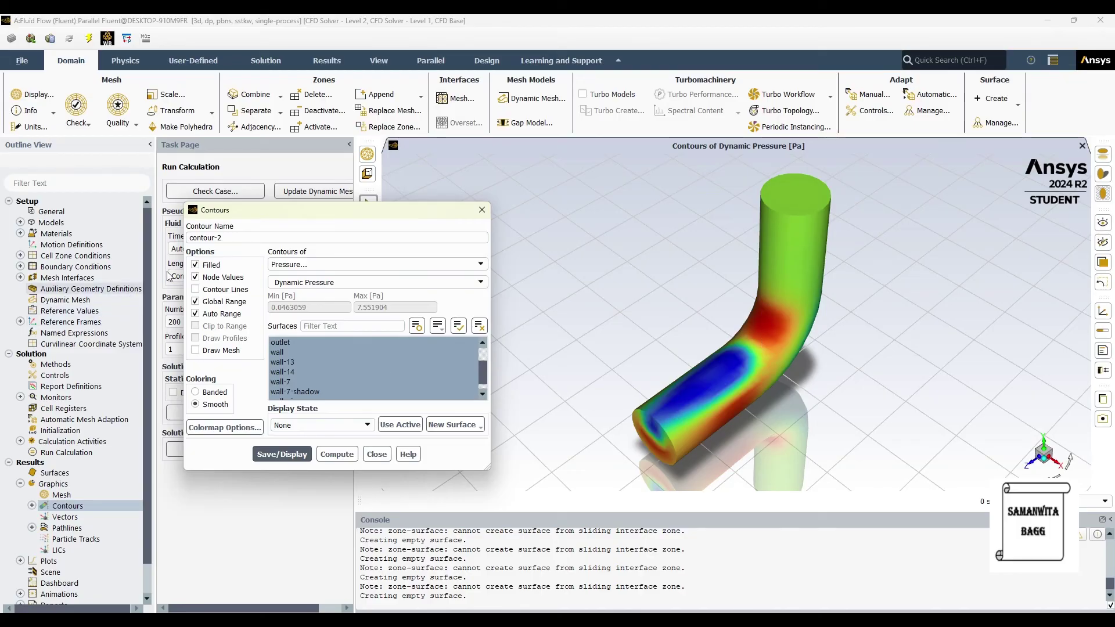
click(482, 209)
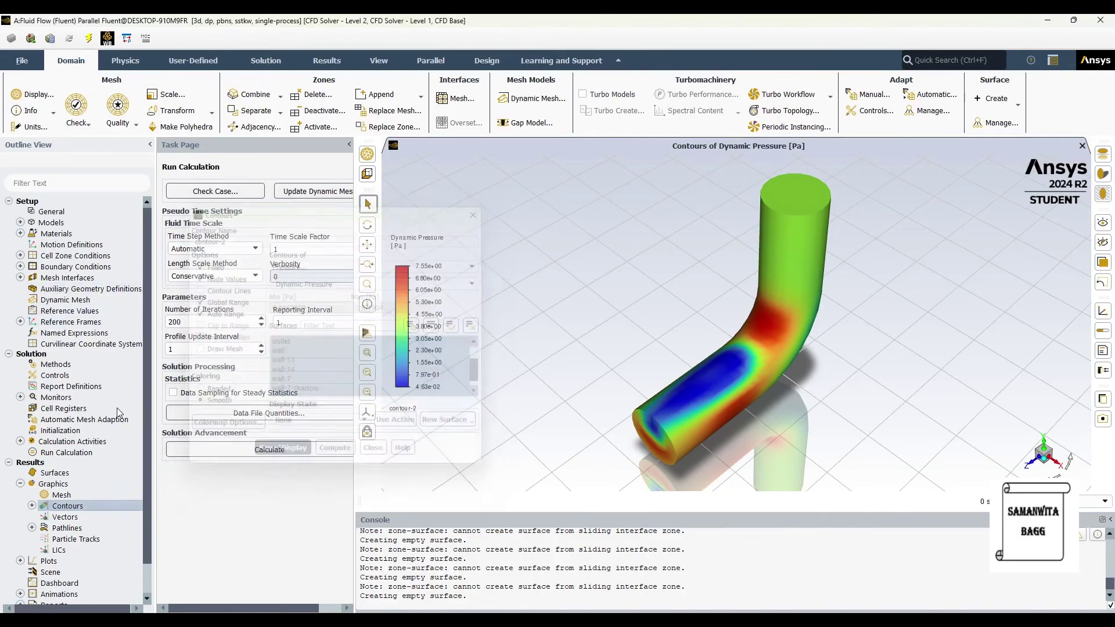
Step: Create and display a third filled contour plot of velocity magnitude on all surfaces, and close the contour settings
click(32, 506)
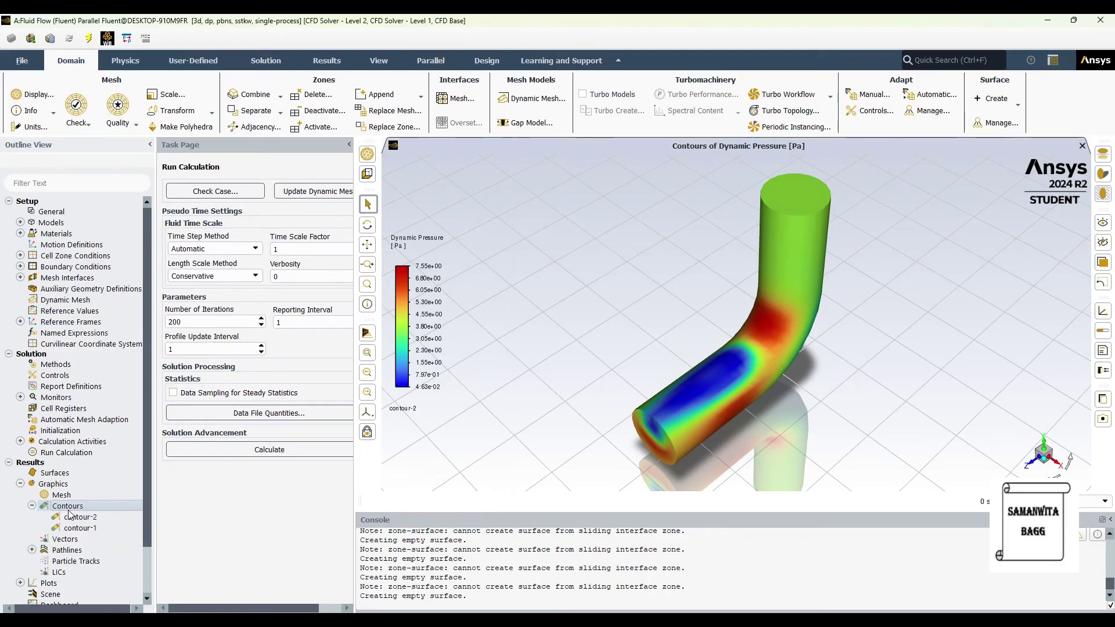
double_click(72, 508)
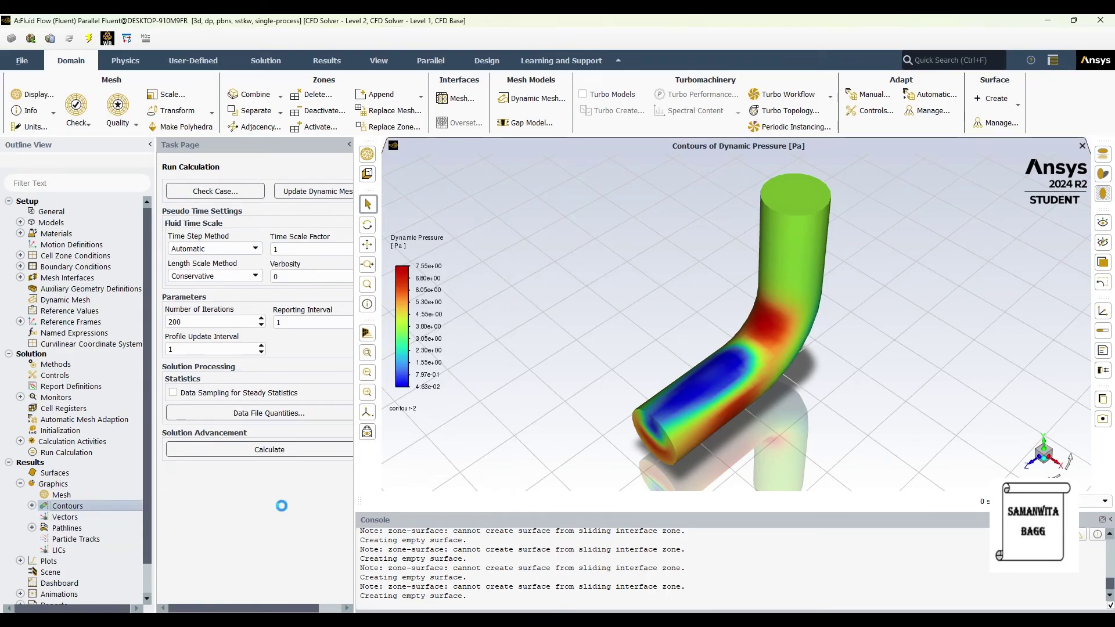
click(414, 266)
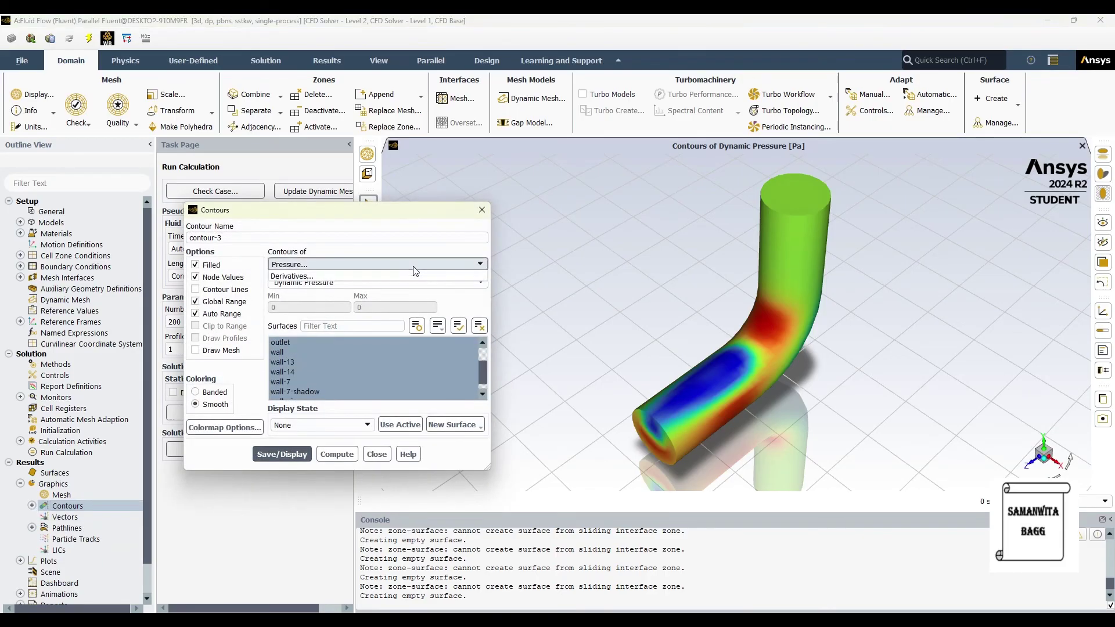
click(333, 296)
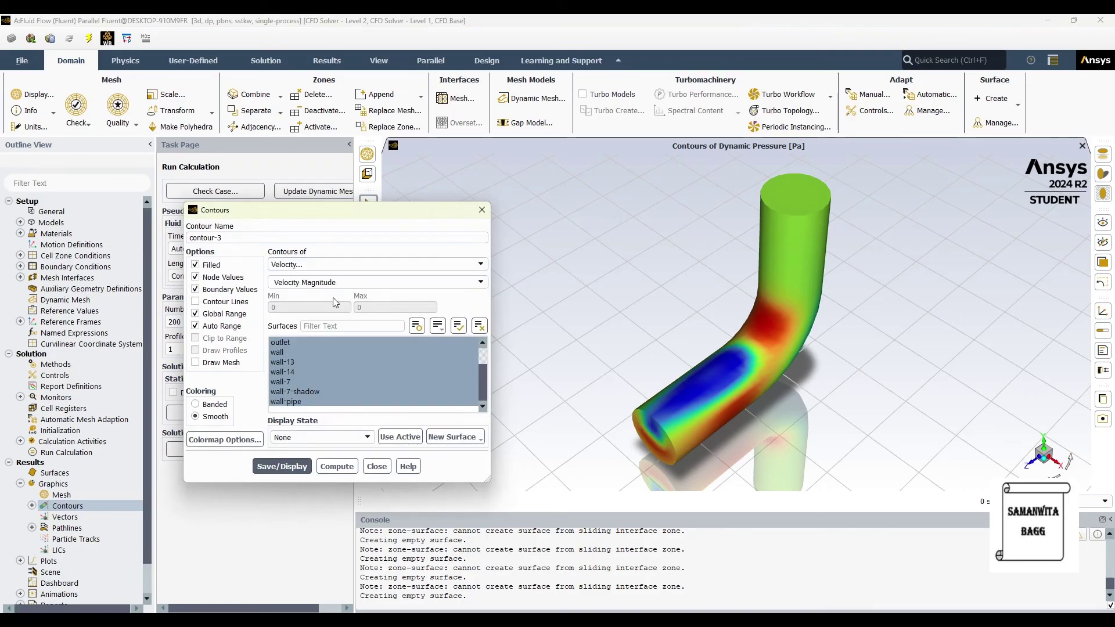
click(281, 466)
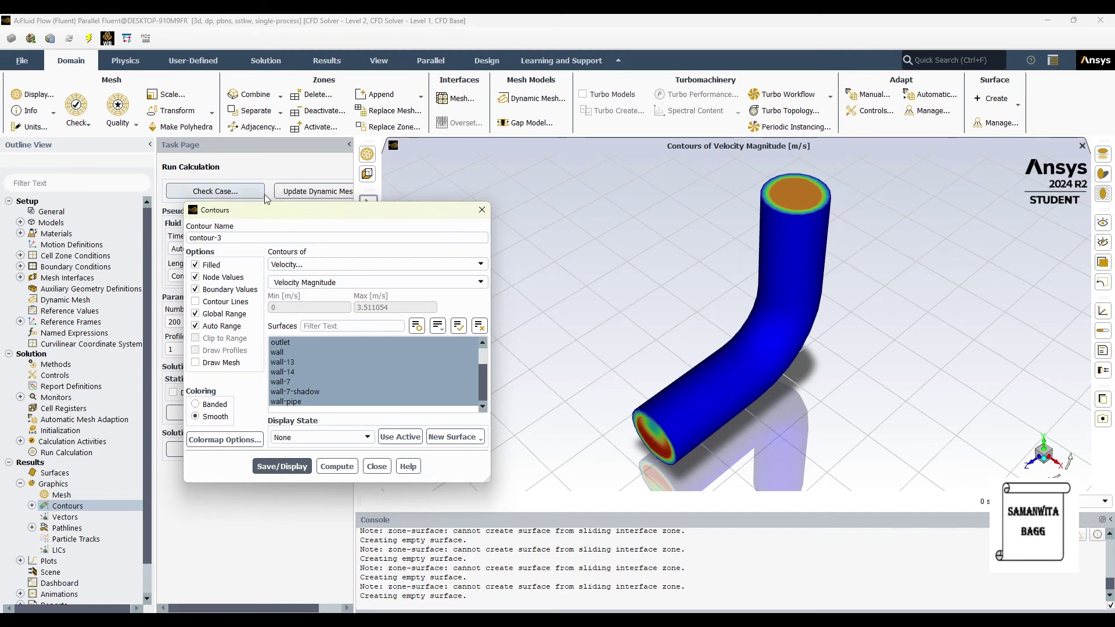
drag(360, 215, 210, 207)
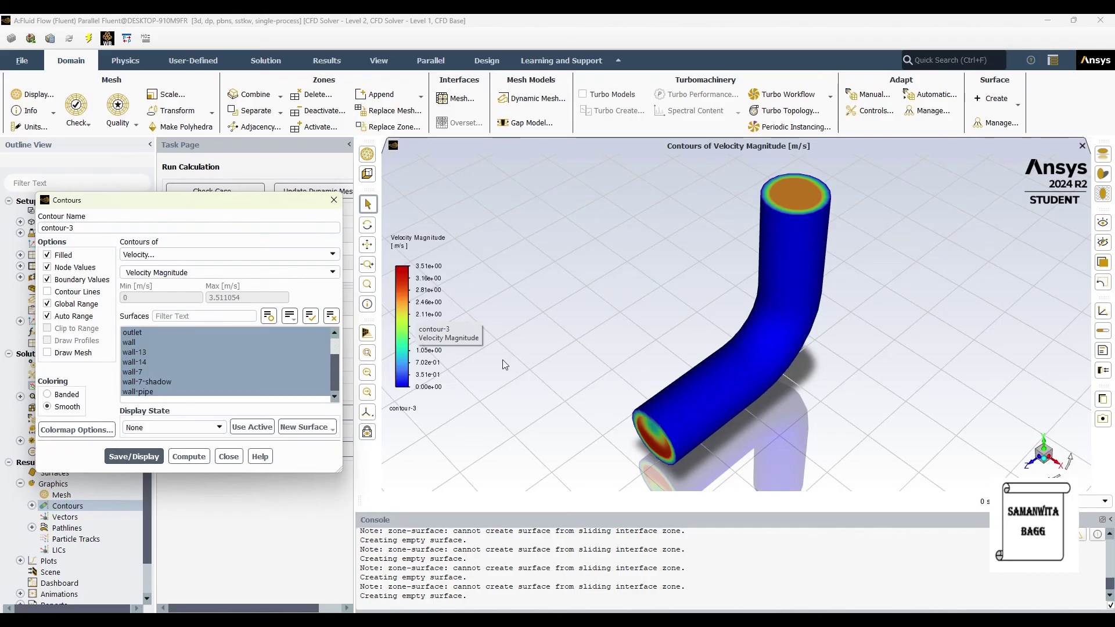
click(329, 204)
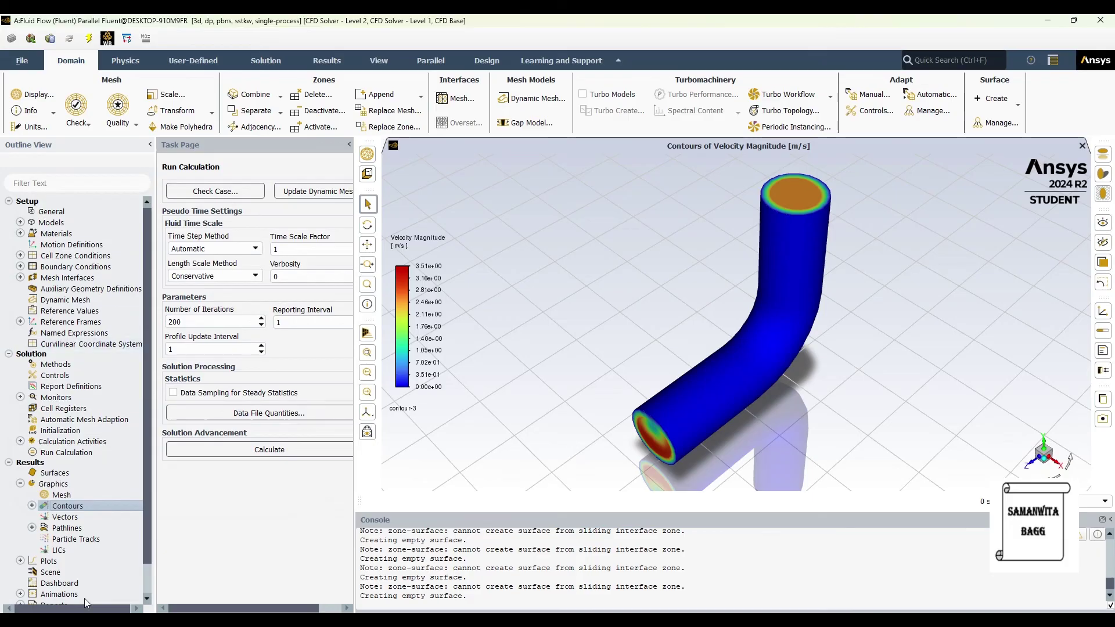
Step: Rerun the calculation with 200 iterations, using the settings changes for the current calculation only, and review the console output
click(76, 456)
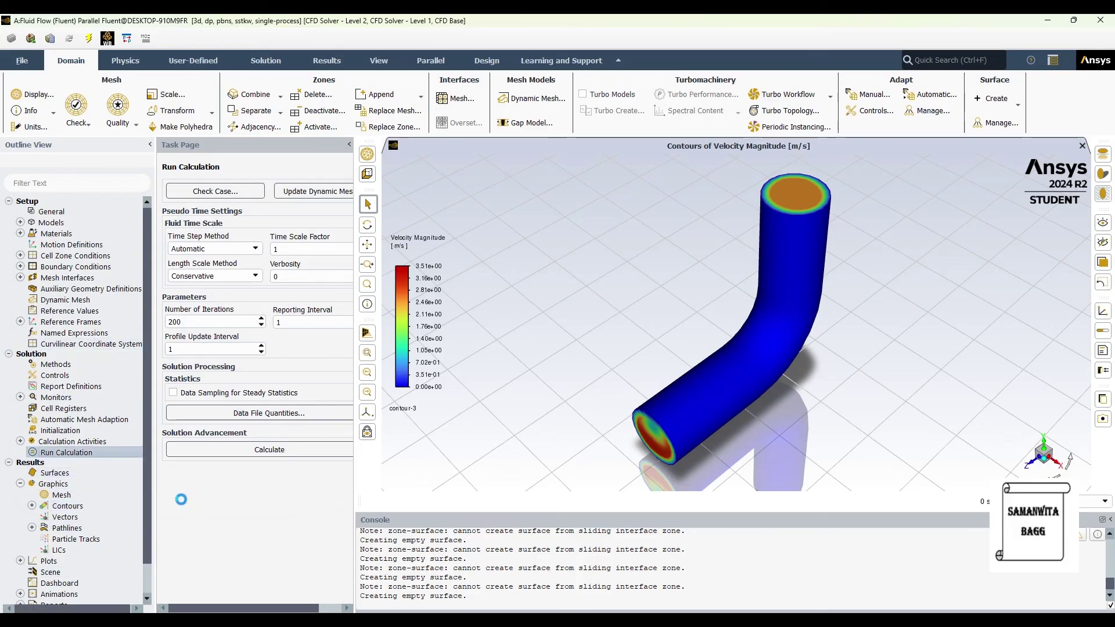
click(270, 450)
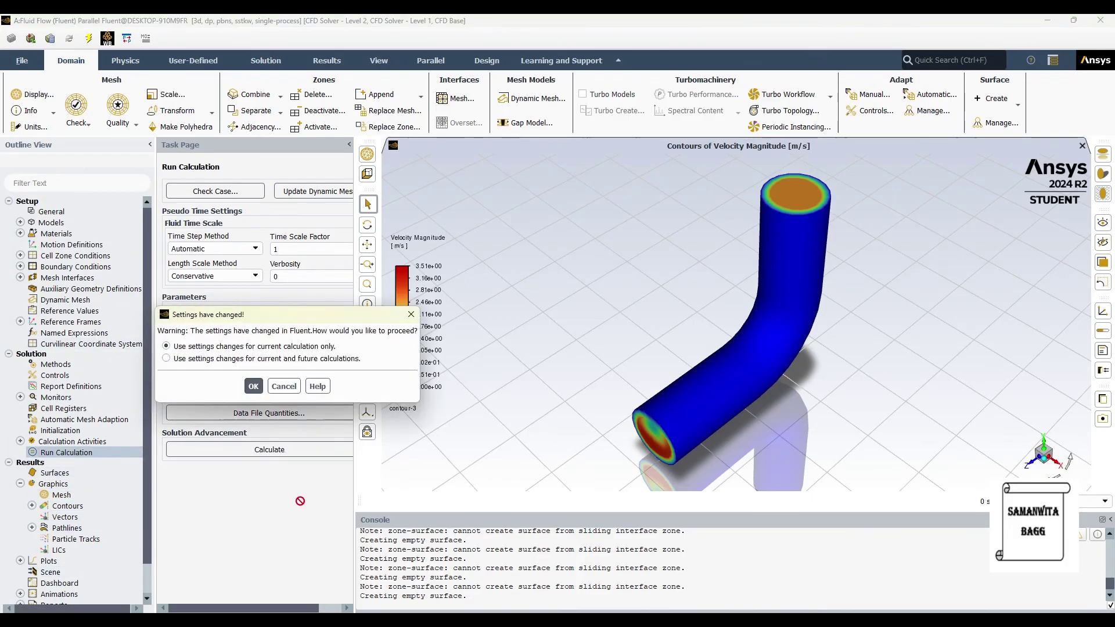
click(253, 387)
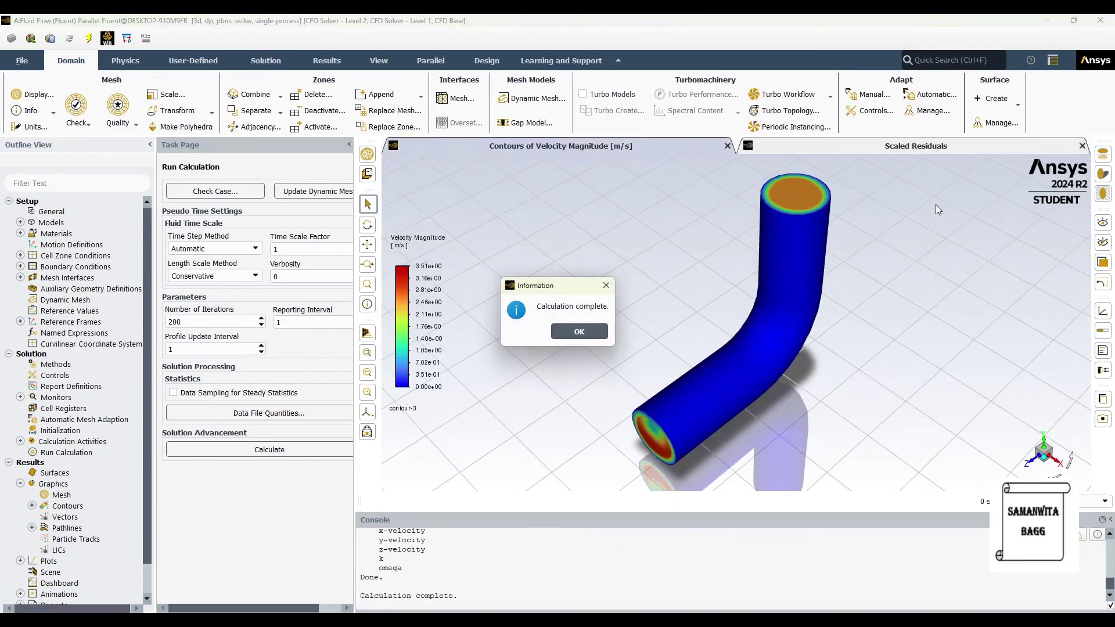
click(579, 331)
scroll(444, 587, up, 1)
scroll(444, 586, down, 5)
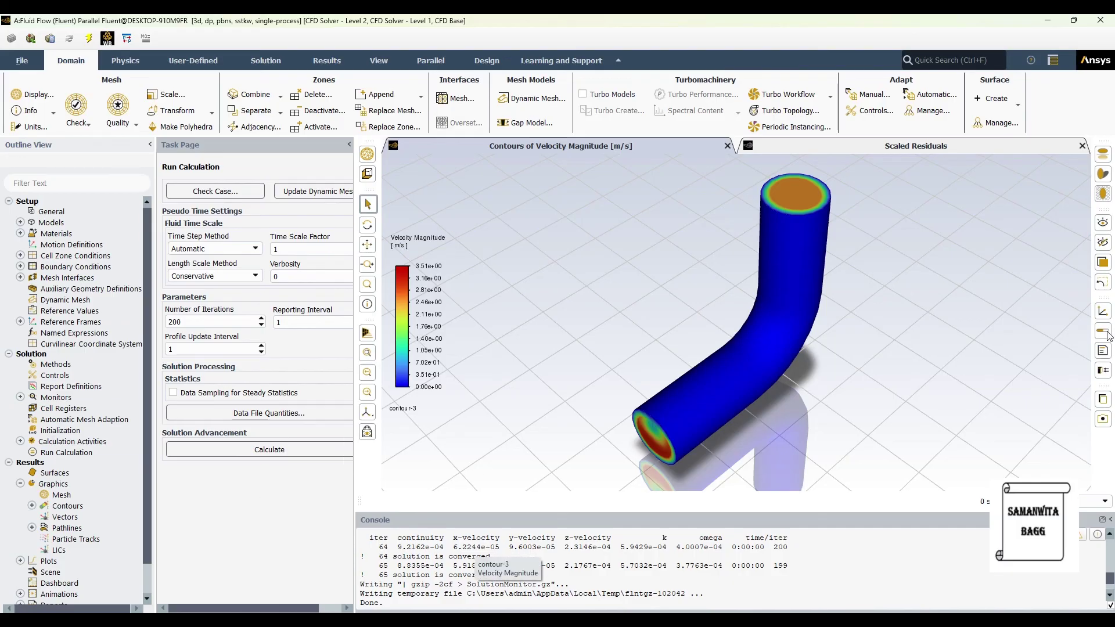
Step: Close Fluent and open the analysis results in CFD-Post from Workbench
click(1099, 22)
click(583, 341)
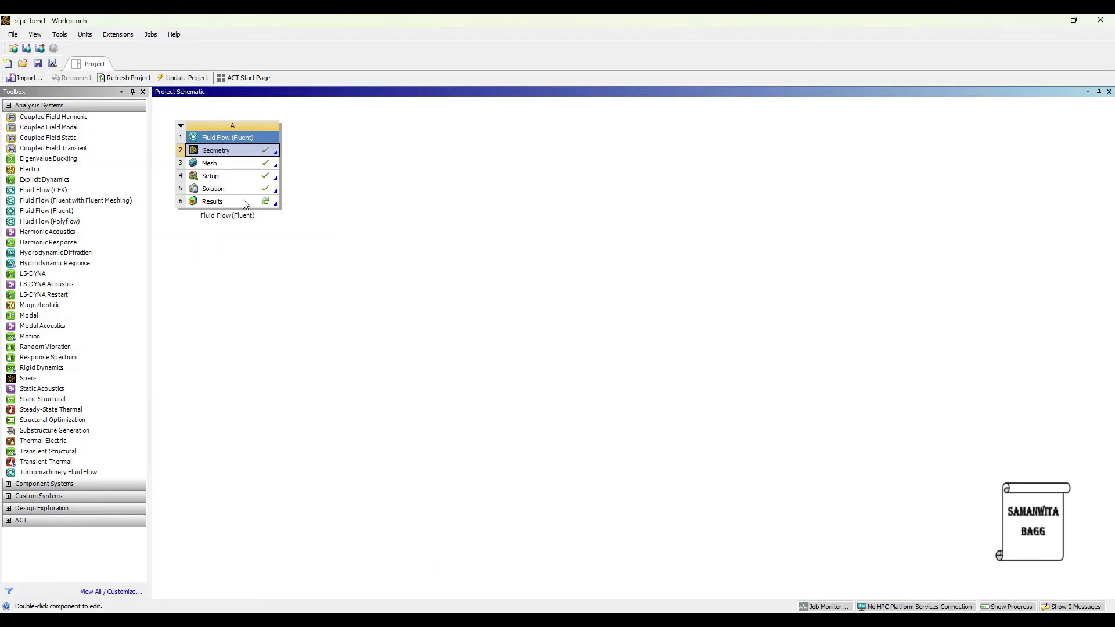
double_click(243, 204)
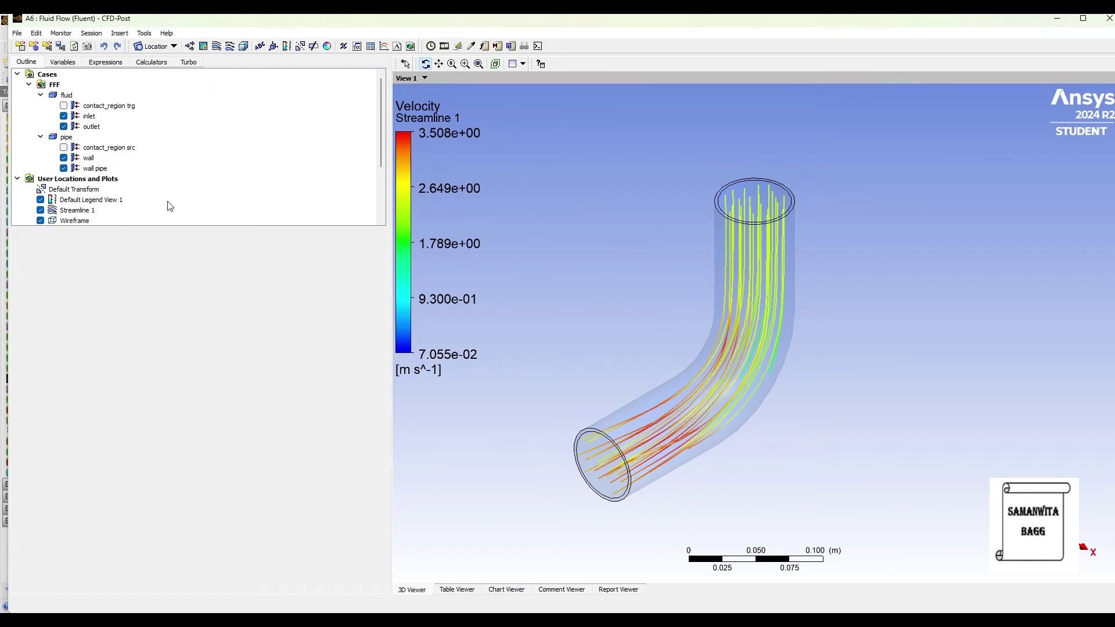
scroll(110, 187, down, 3)
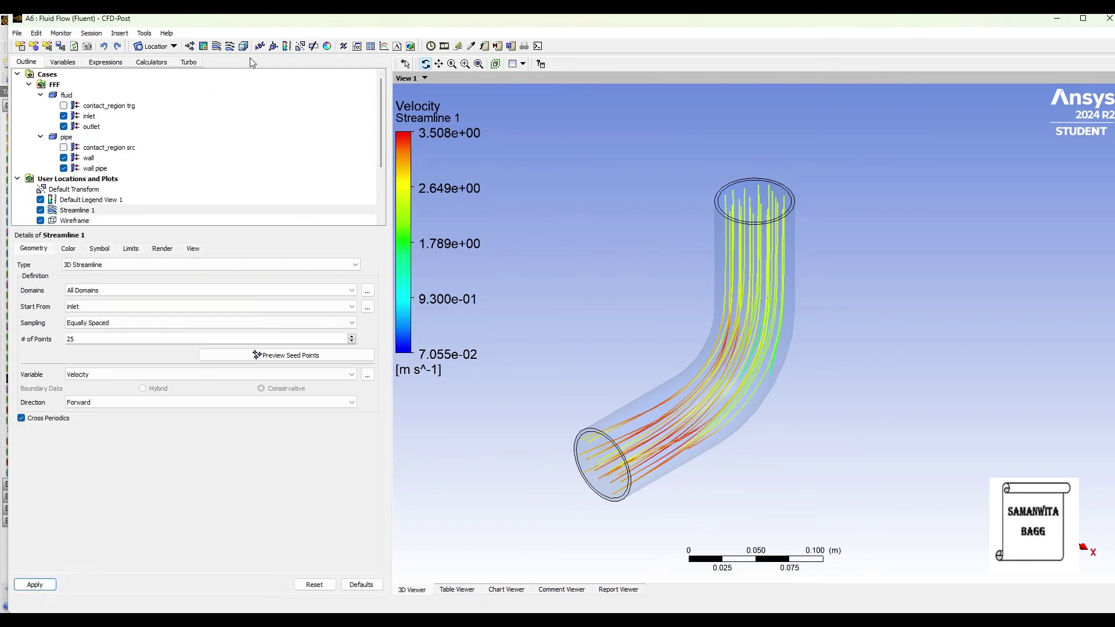
Step: Insert Contour 1 showing pressure on contact_region trg with a global range, and hide Streamline 1
click(203, 46)
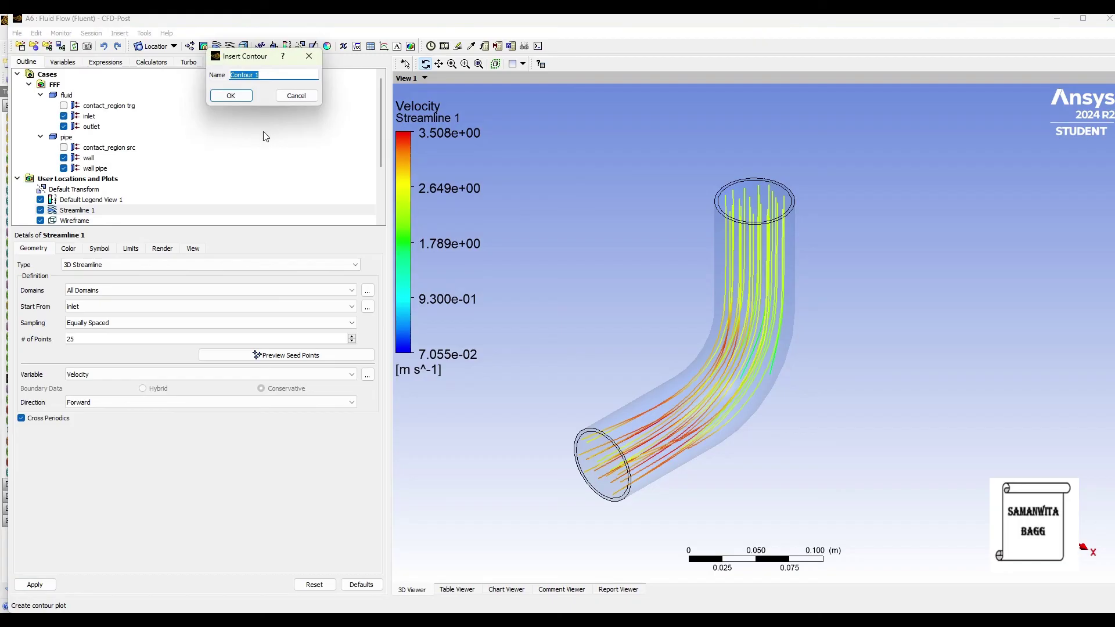
click(231, 95)
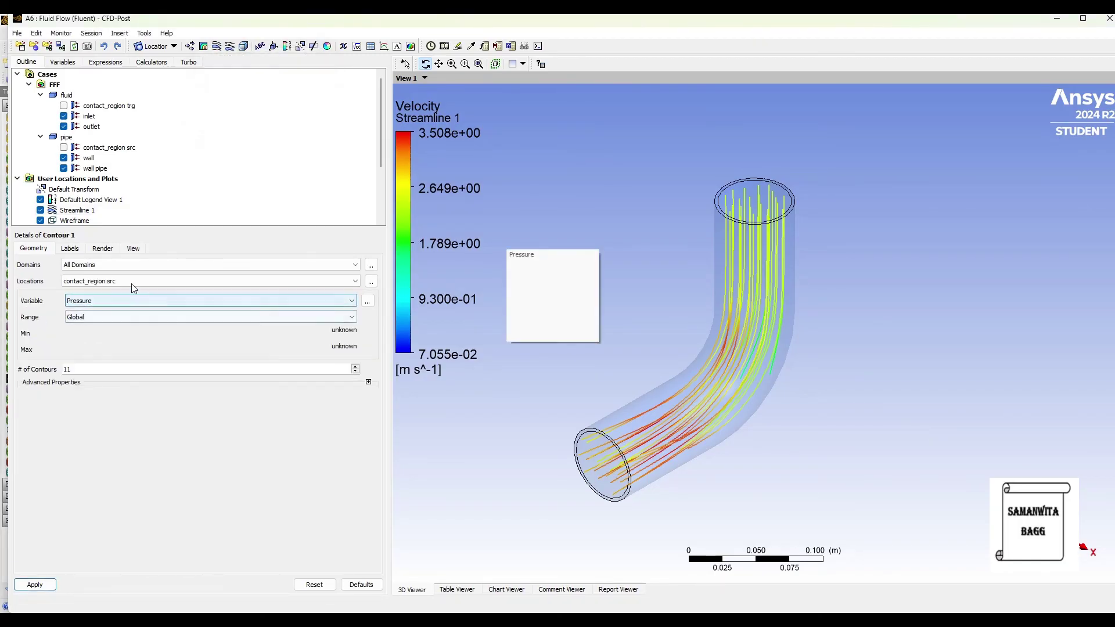
click(163, 281)
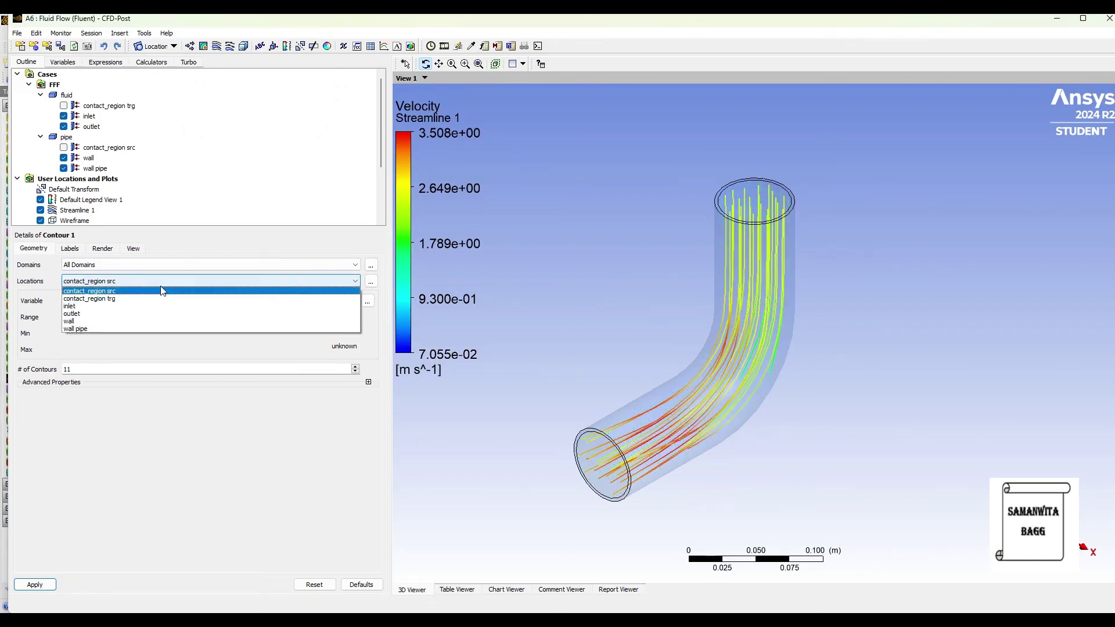
click(128, 299)
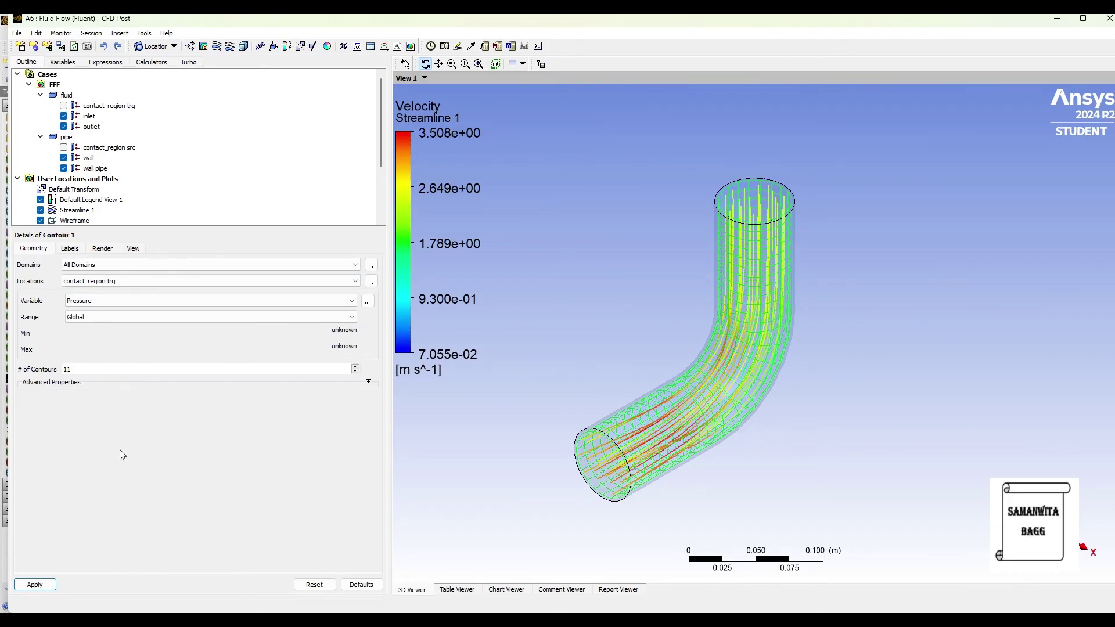
click(29, 585)
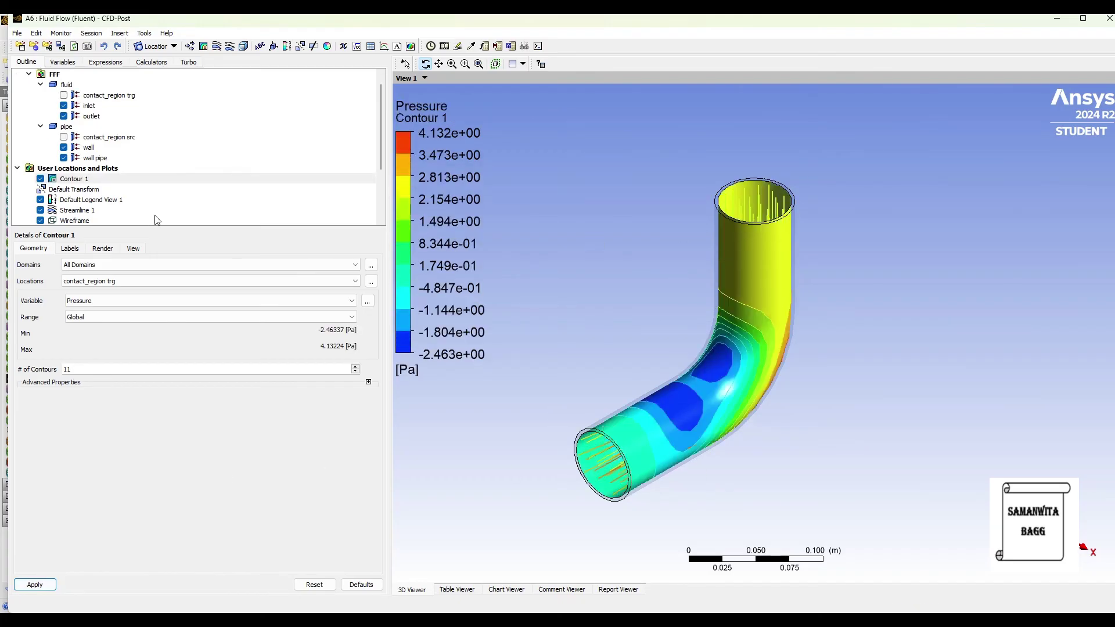
click(41, 210)
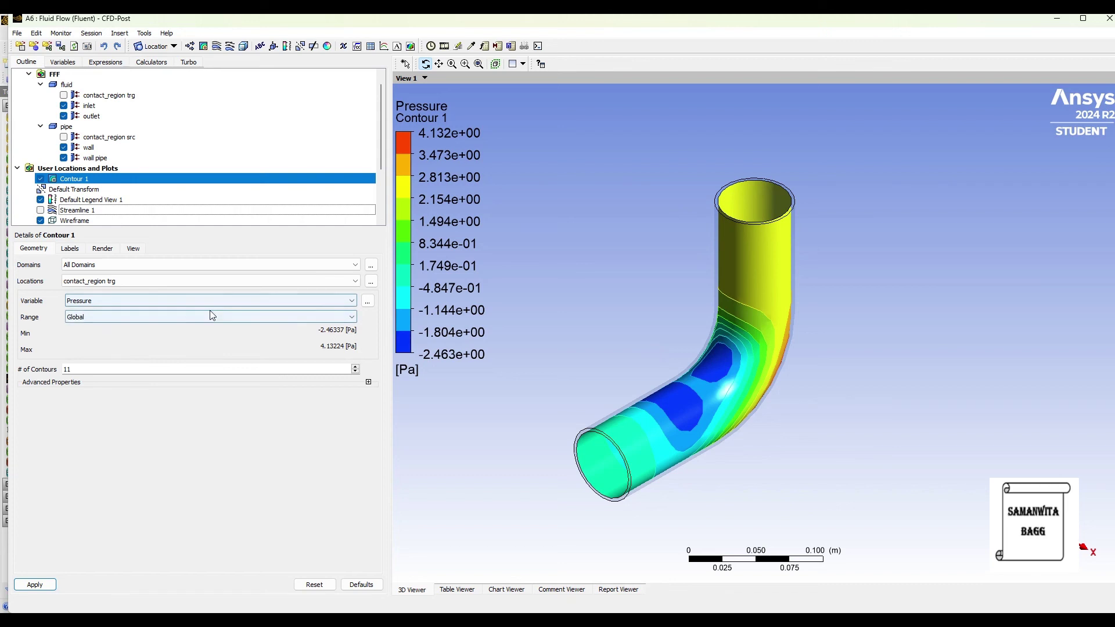
Step: Insert Contour 2 showing velocity on contact_region src with a global range, and inspect the pipe in the viewer
click(204, 47)
click(230, 91)
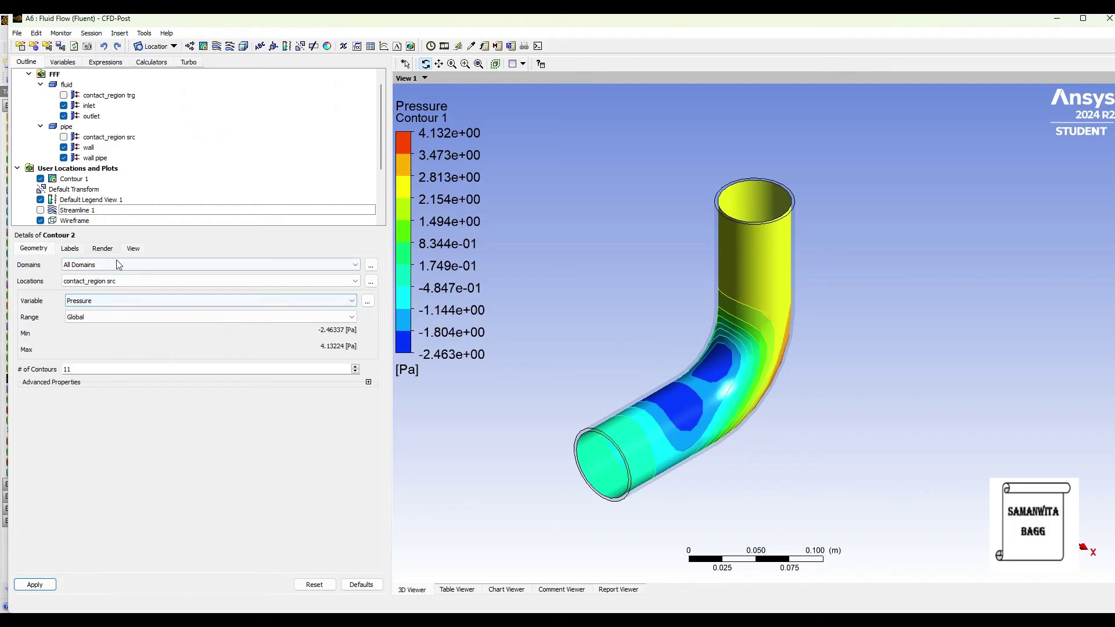
click(352, 301)
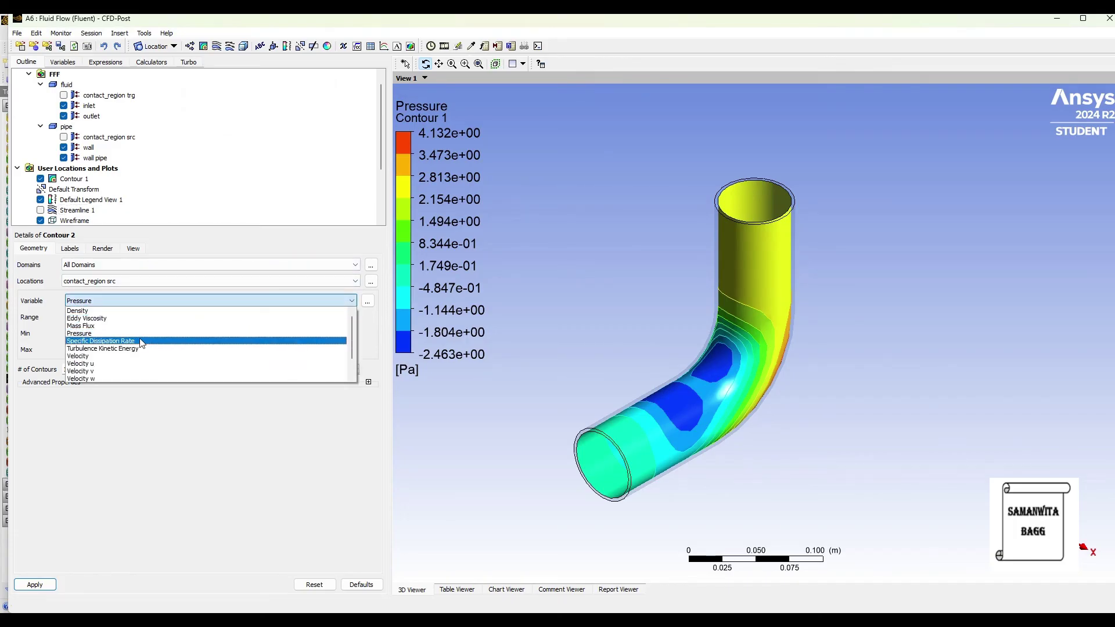
click(137, 356)
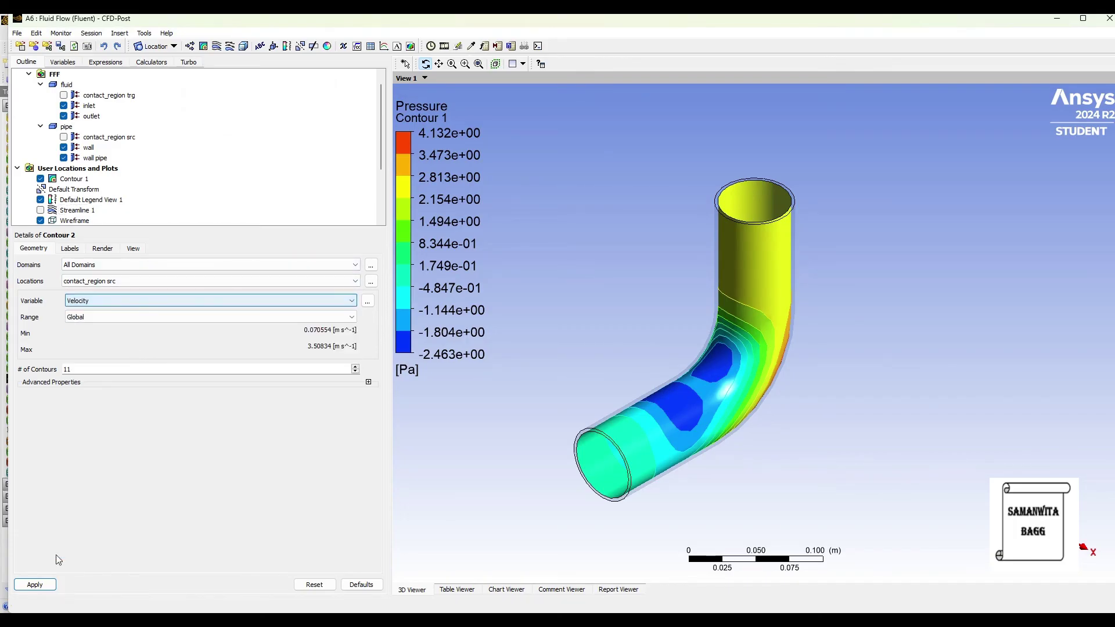
click(35, 585)
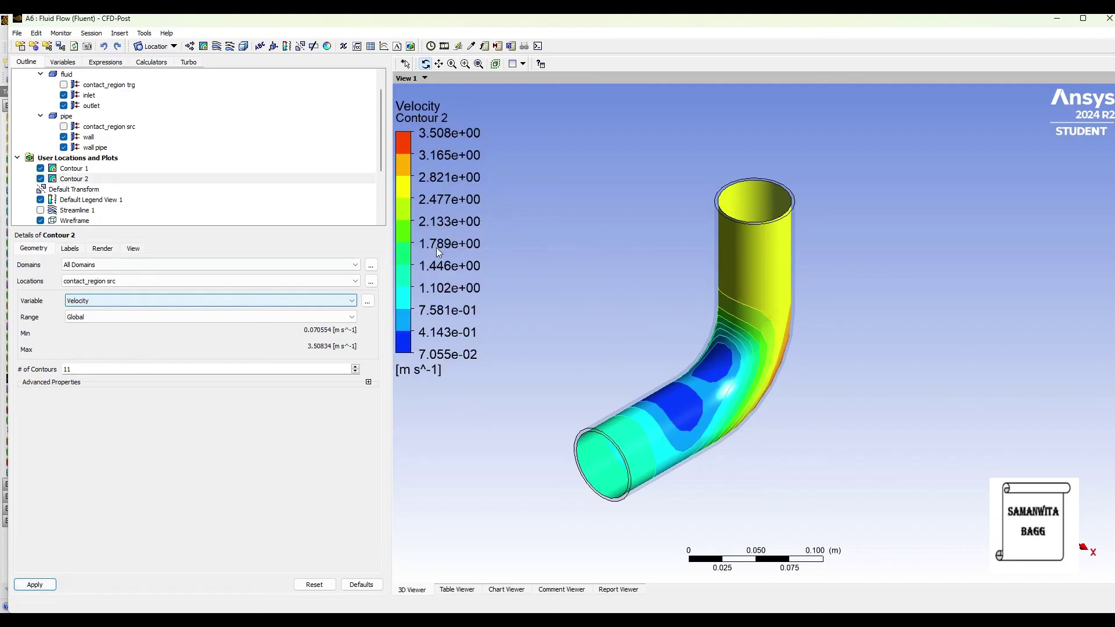
click(701, 271)
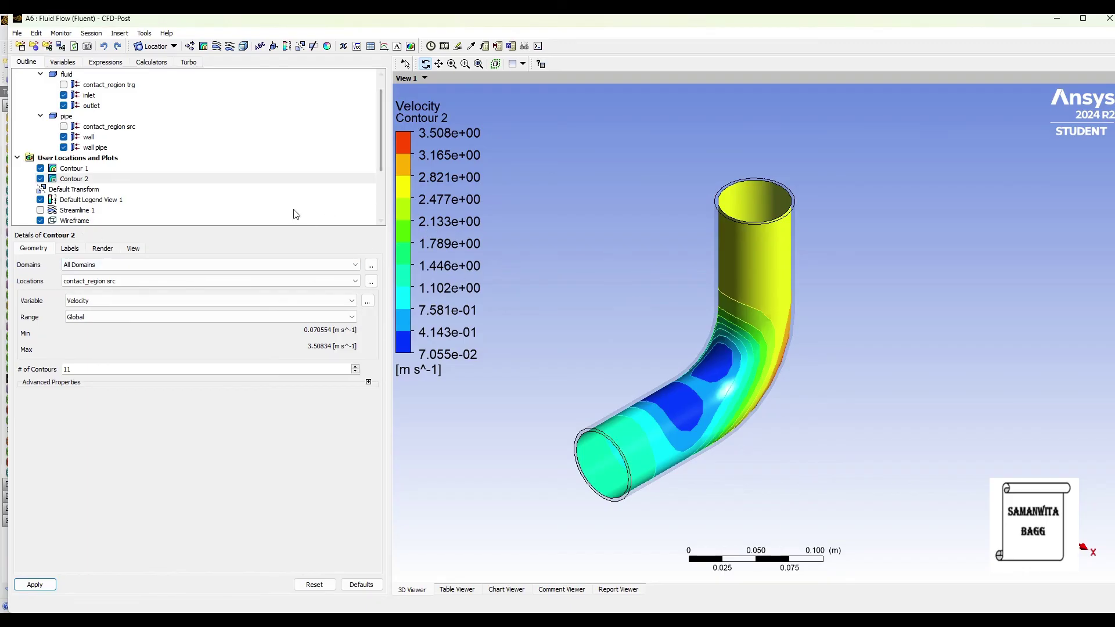
scroll(234, 200, down, 3)
drag(483, 259, 414, 321)
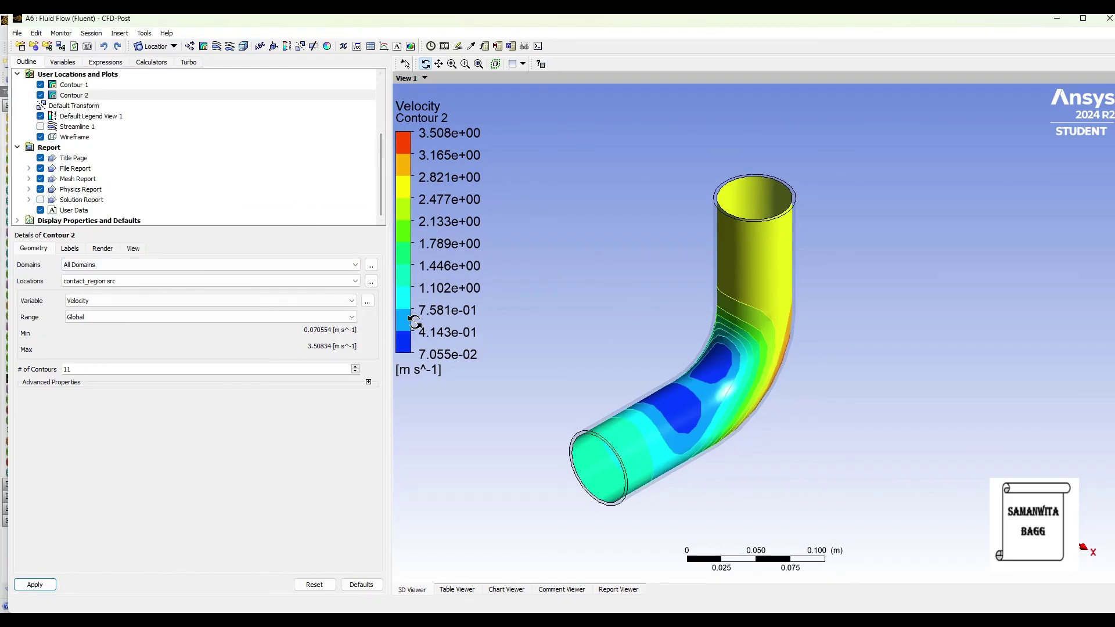
drag(717, 328, 689, 314)
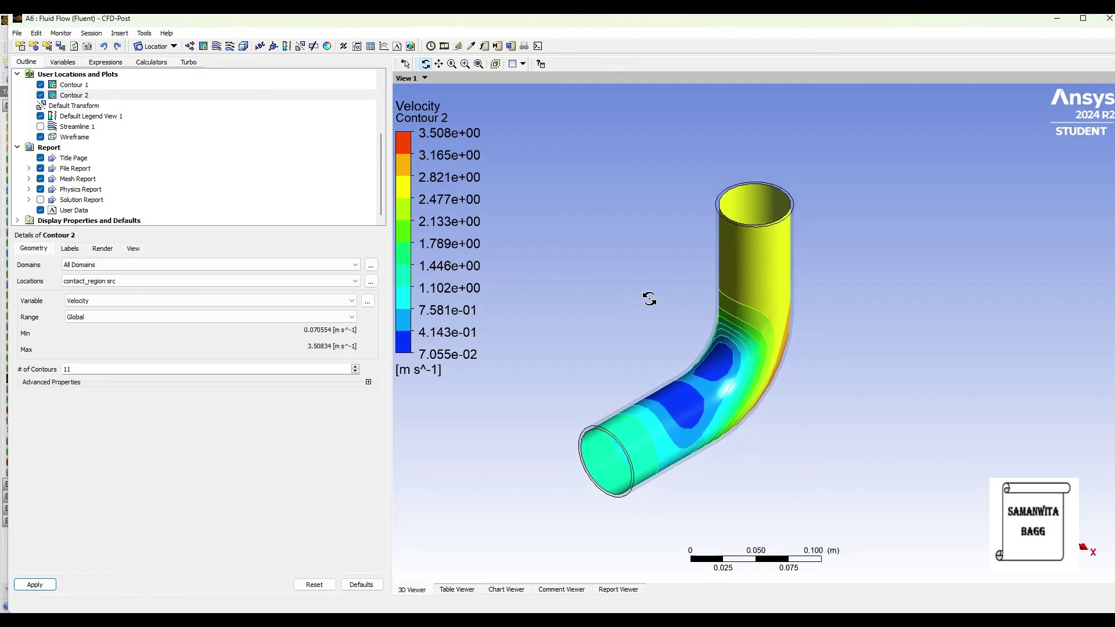